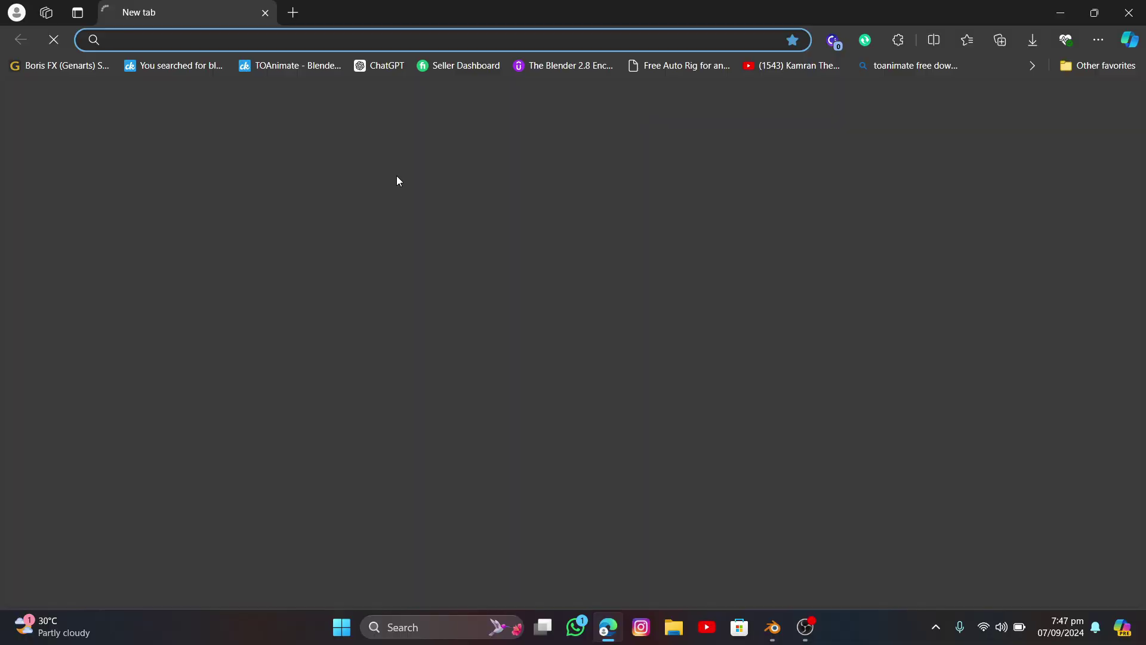
- Search the web for rdblab and open the RBDLab product page on Blender Market
type("rdblab")
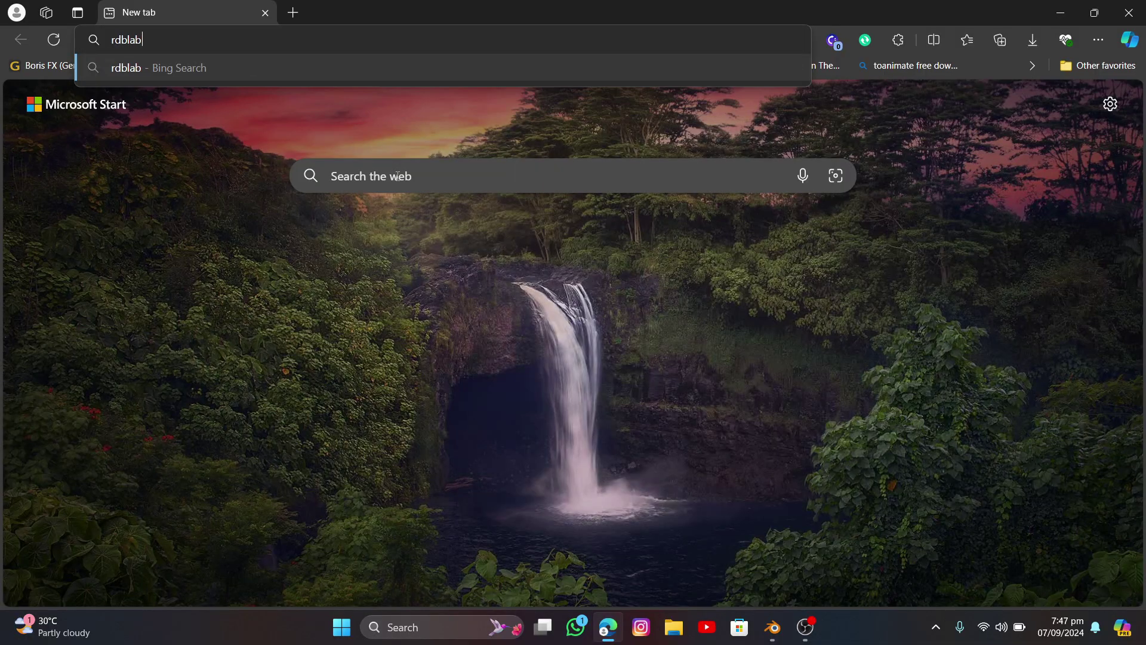
key("Return")
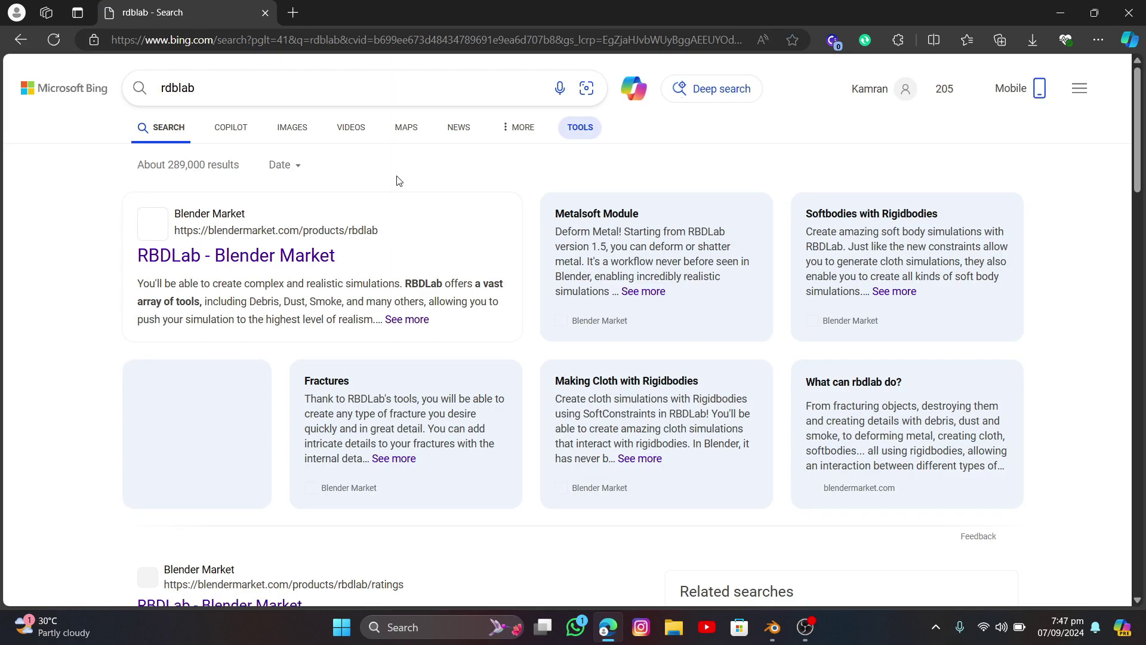
left_click(286, 255)
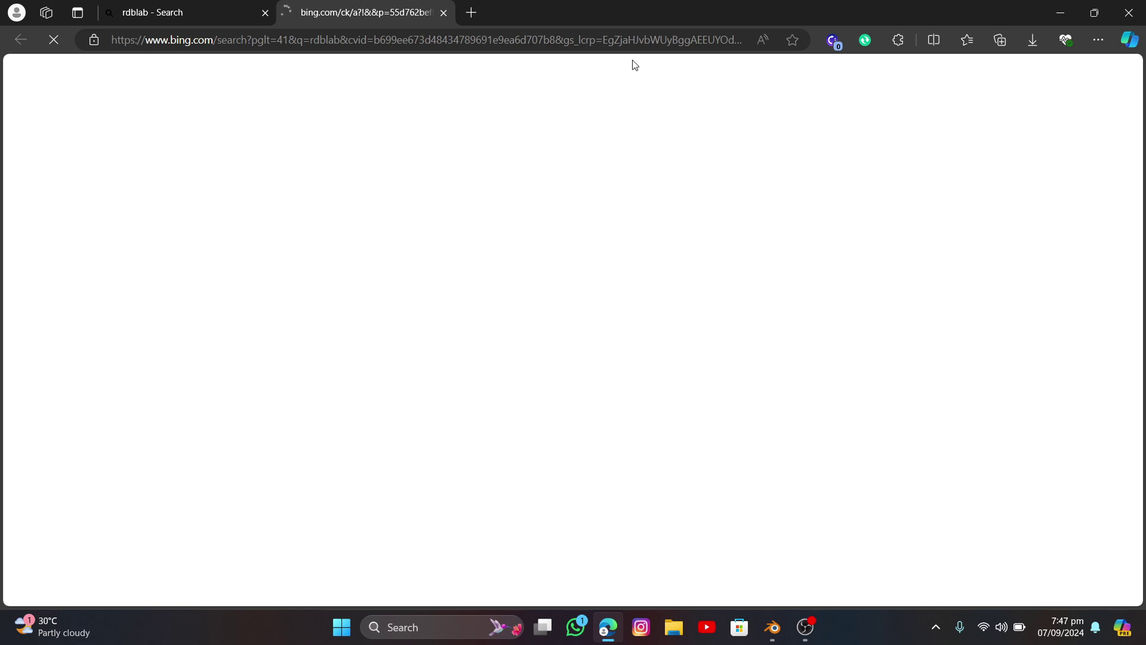
left_click_drag(283, 209, 168, 218)
left_click(269, 212)
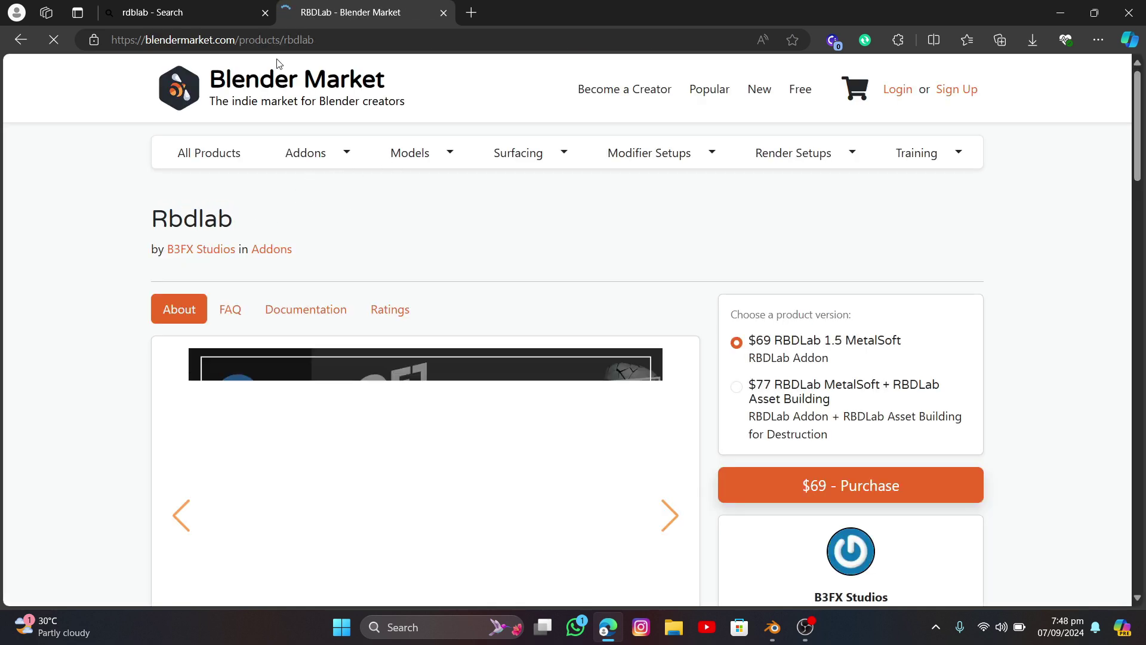
- Examine the RBDLab product page's version prices, description and feature sections, then close the browser
scroll(481, 234, "down", 2)
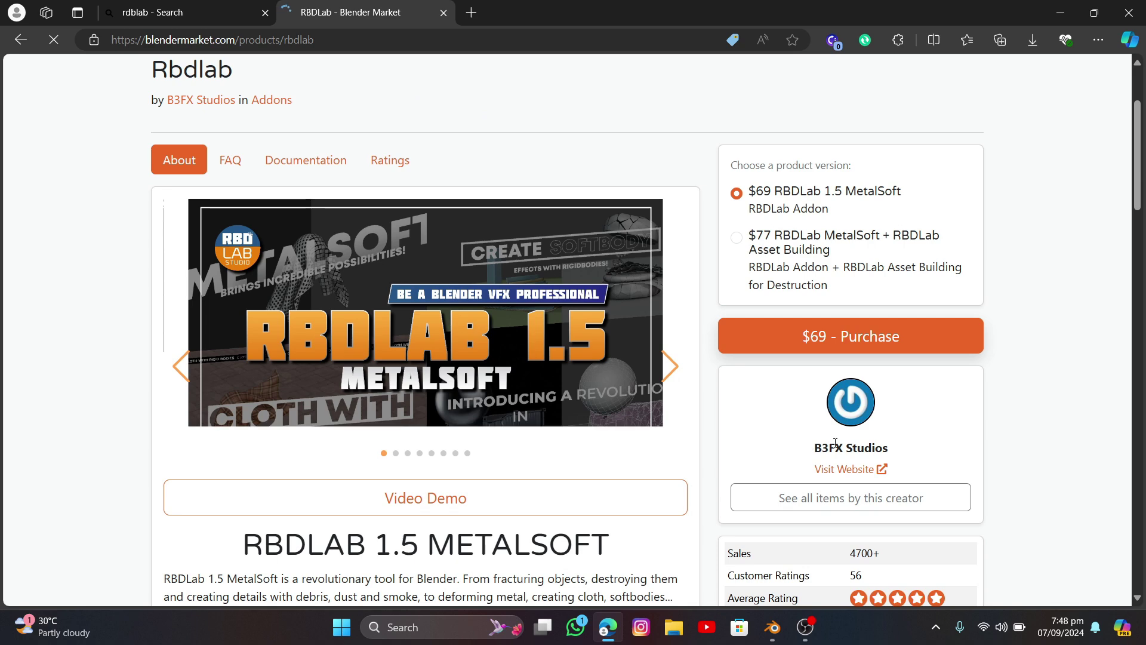
scroll(716, 352, "down", 2)
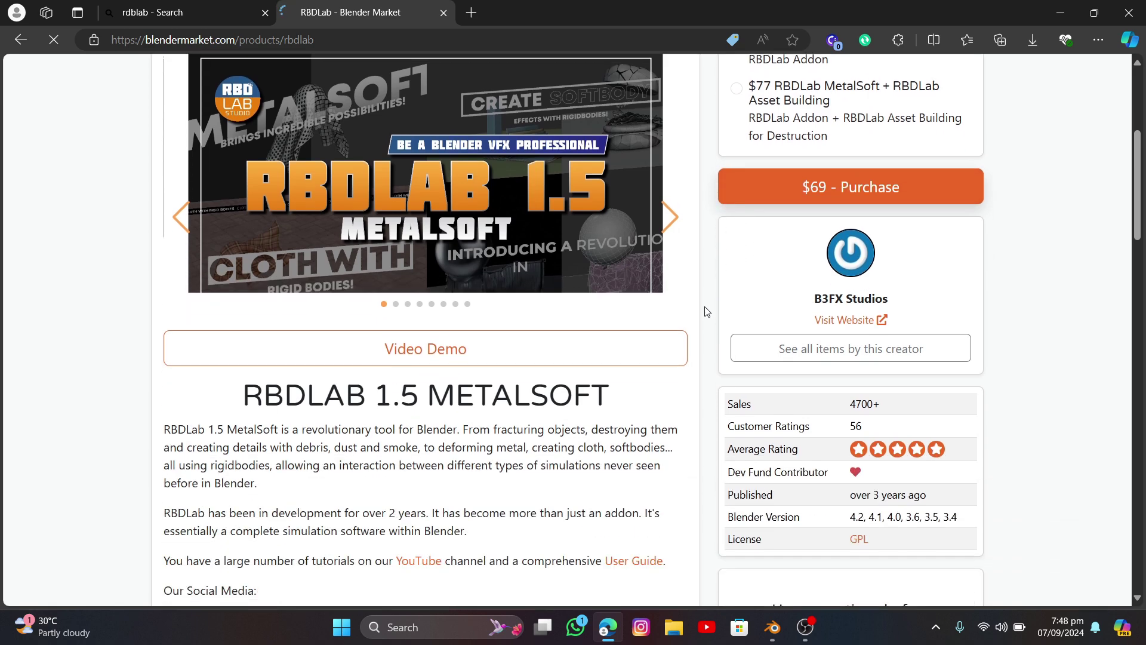
scroll(353, 364, "down", 7)
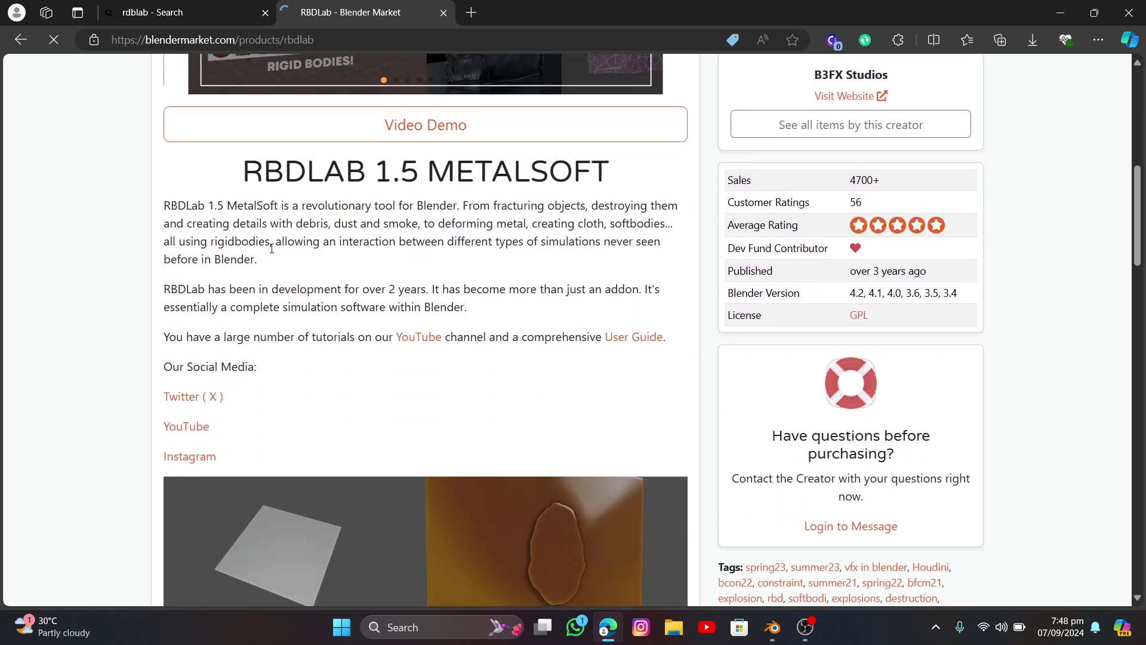
scroll(281, 313, "down", 4)
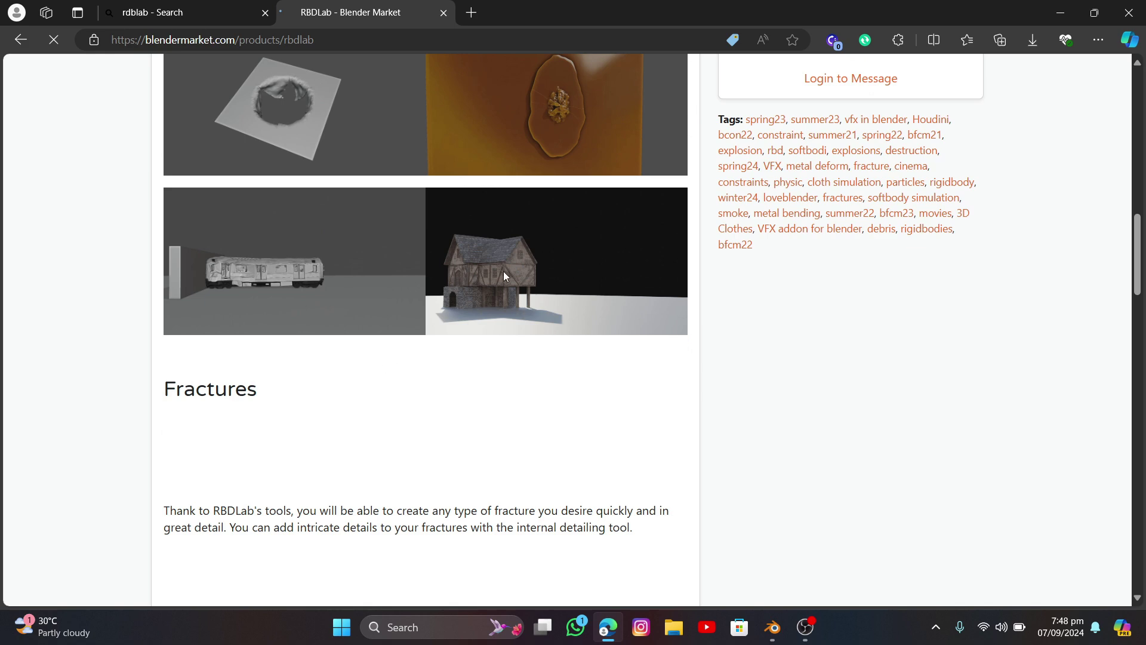
scroll(460, 298, "down", 7)
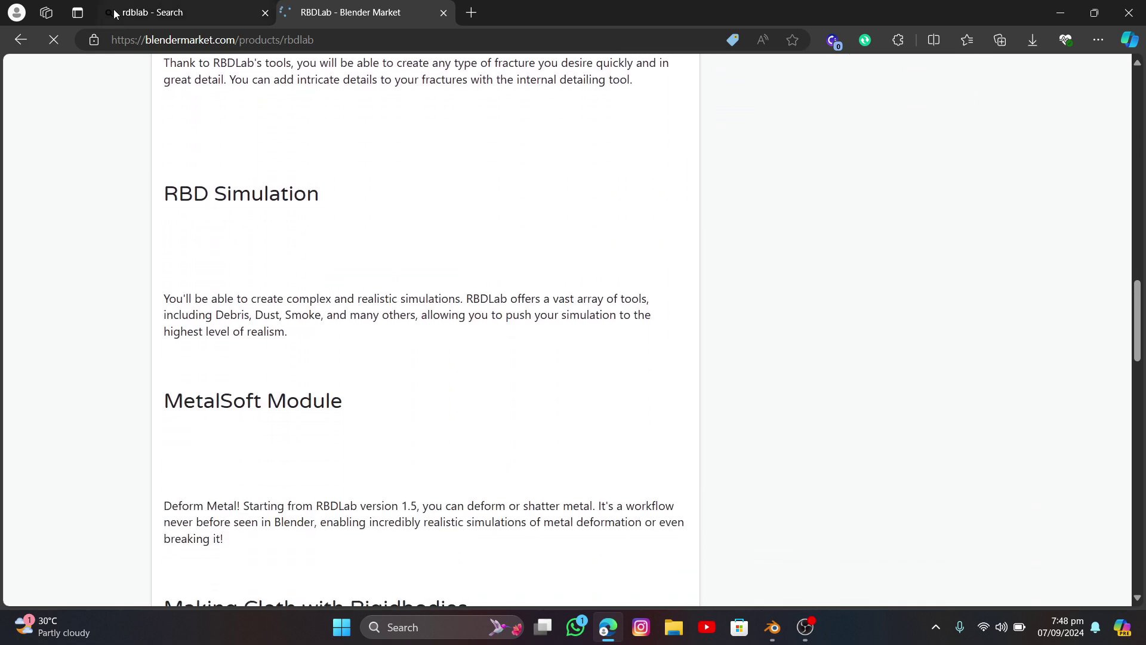
left_click(1128, 12)
middle_click_drag(418, 329, 537, 316)
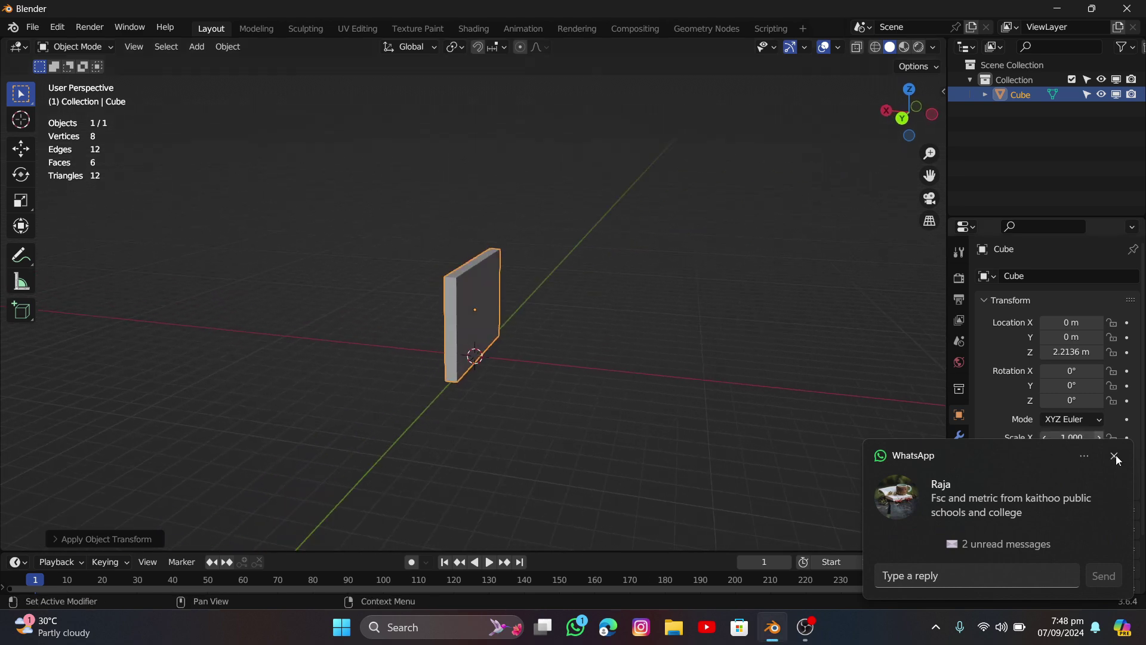
middle_click_drag(430, 365, 417, 363)
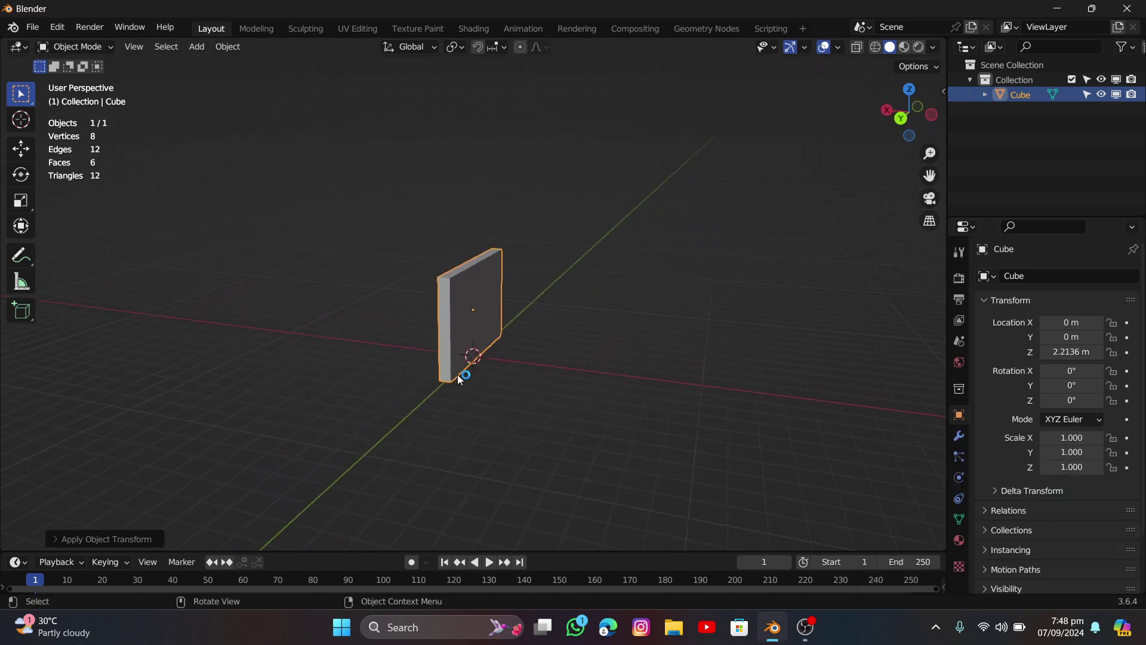
middle_click_drag(483, 389, 561, 355)
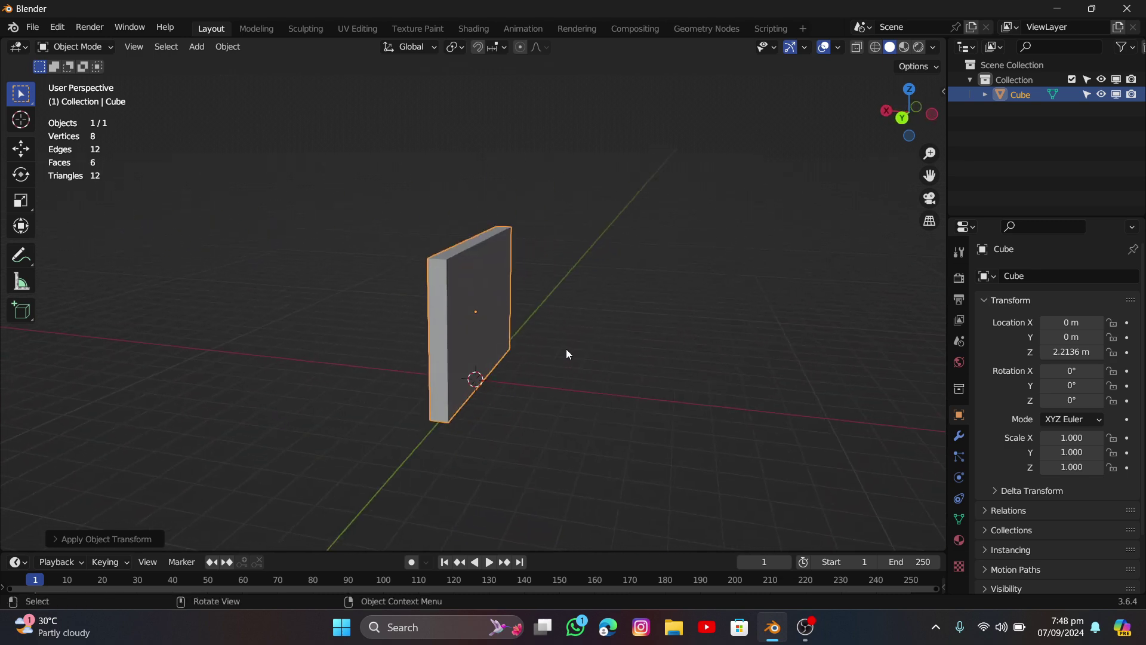
- Show the 3D viewport's sidebar and open the add-on preferences
key("n")
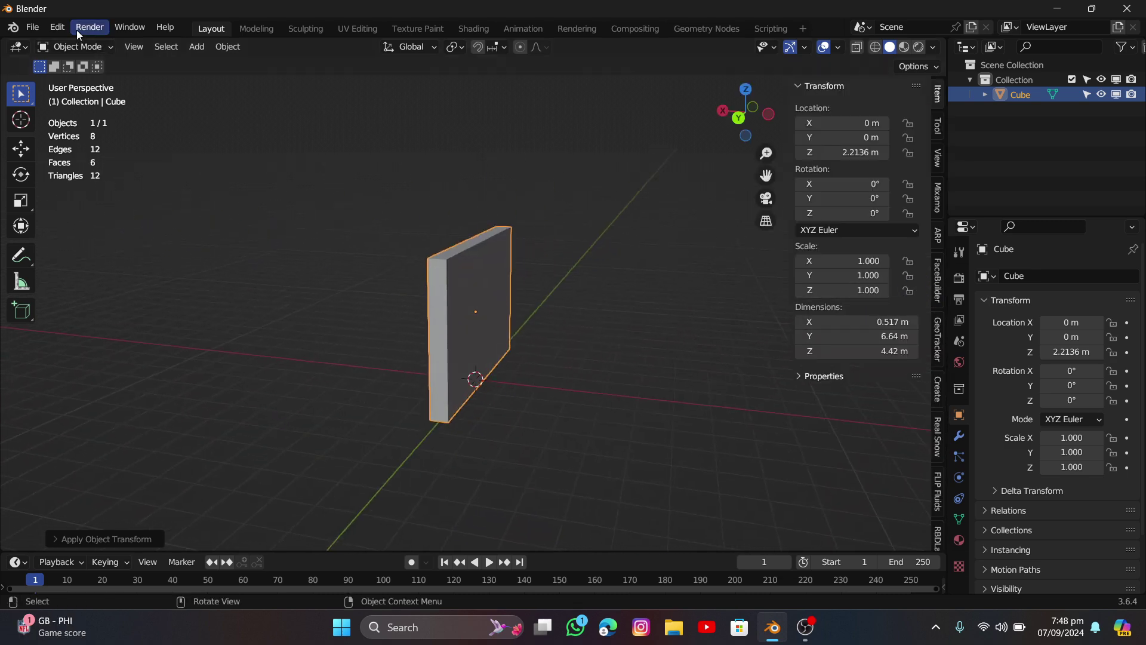
left_click(58, 27)
left_click(73, 236)
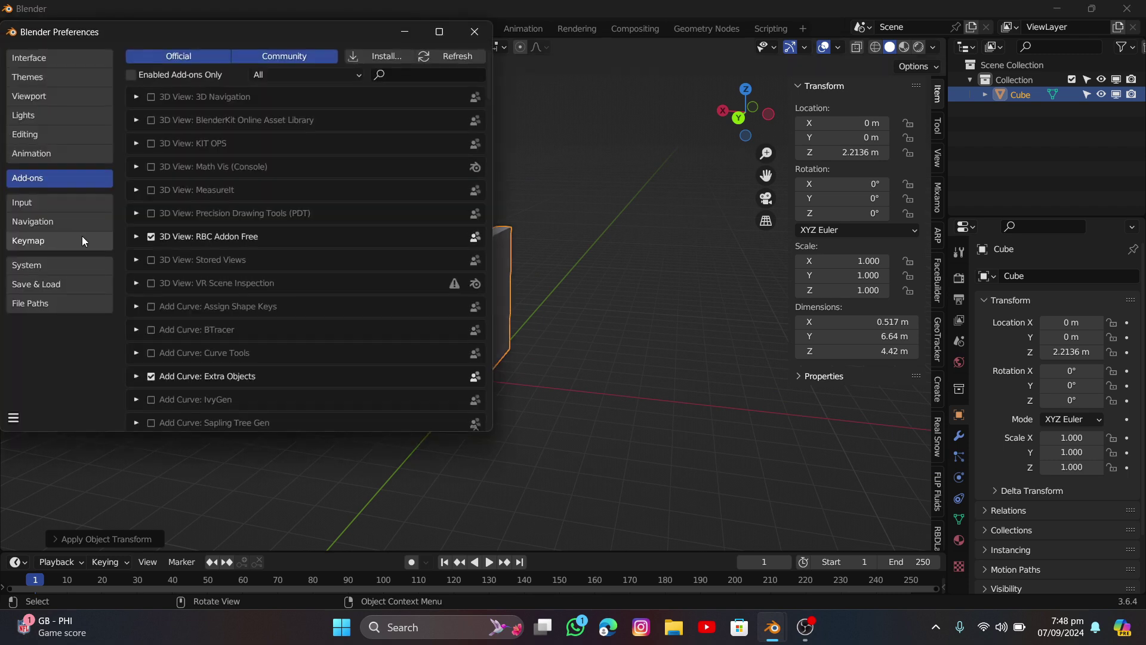
- Start an add-on installation, find RBDLab_v1.5.4.zip in D:\addon by filtering for rbd, and cancel the installation
left_click(382, 56)
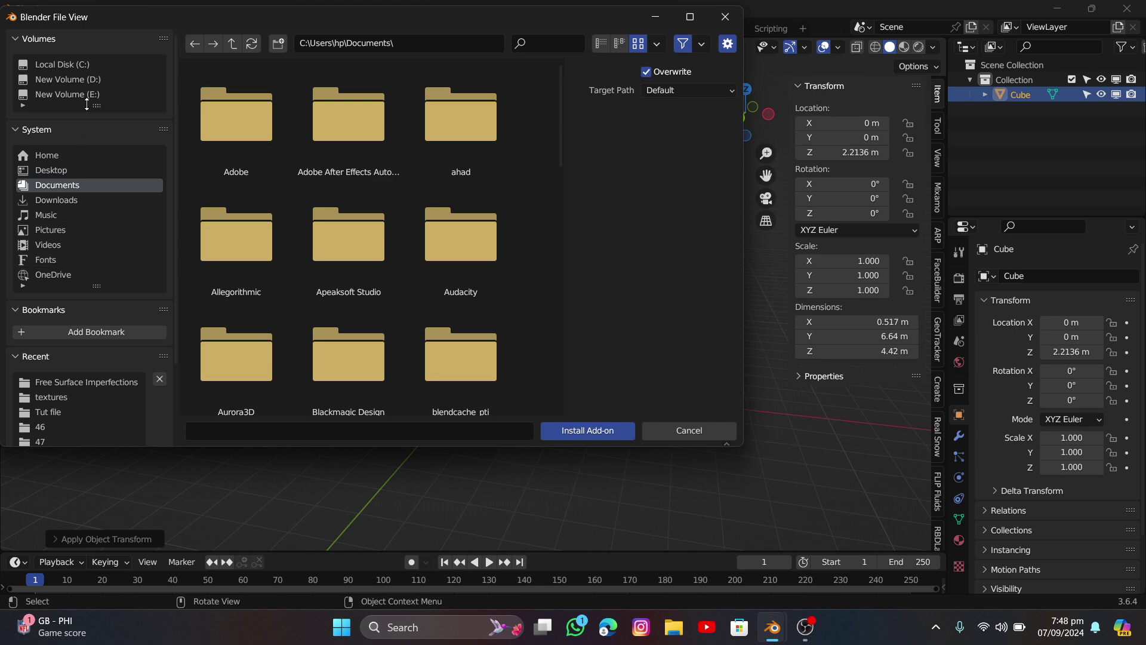
left_click(113, 82)
double_click(221, 127)
scroll(449, 223, "down", 4)
left_click(551, 43)
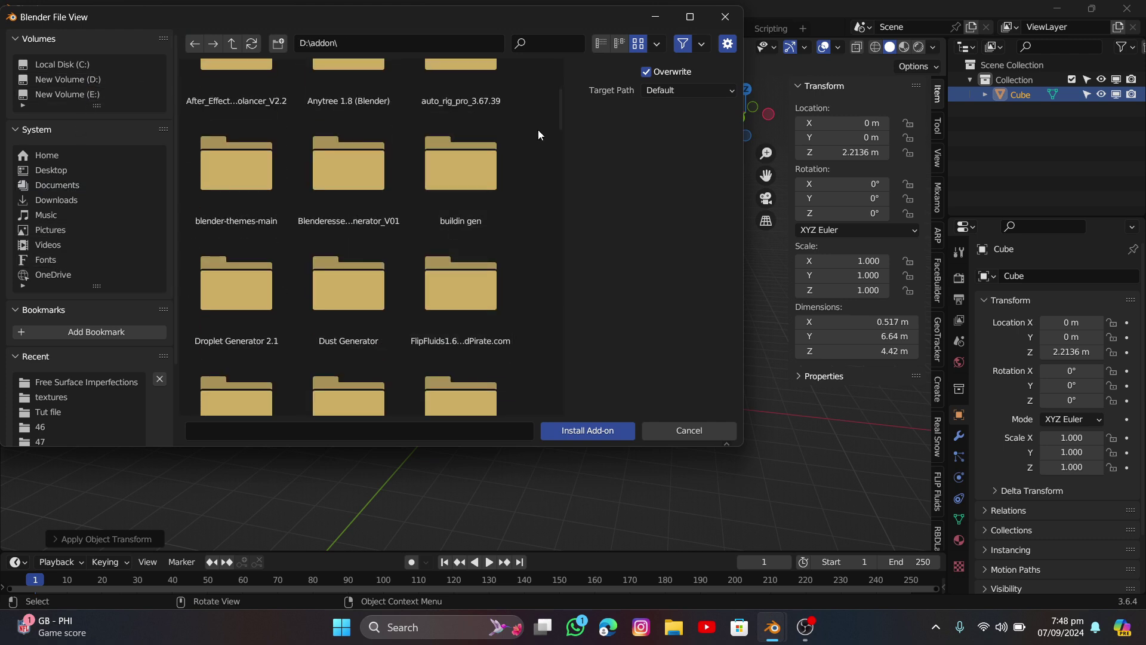
type("rbd")
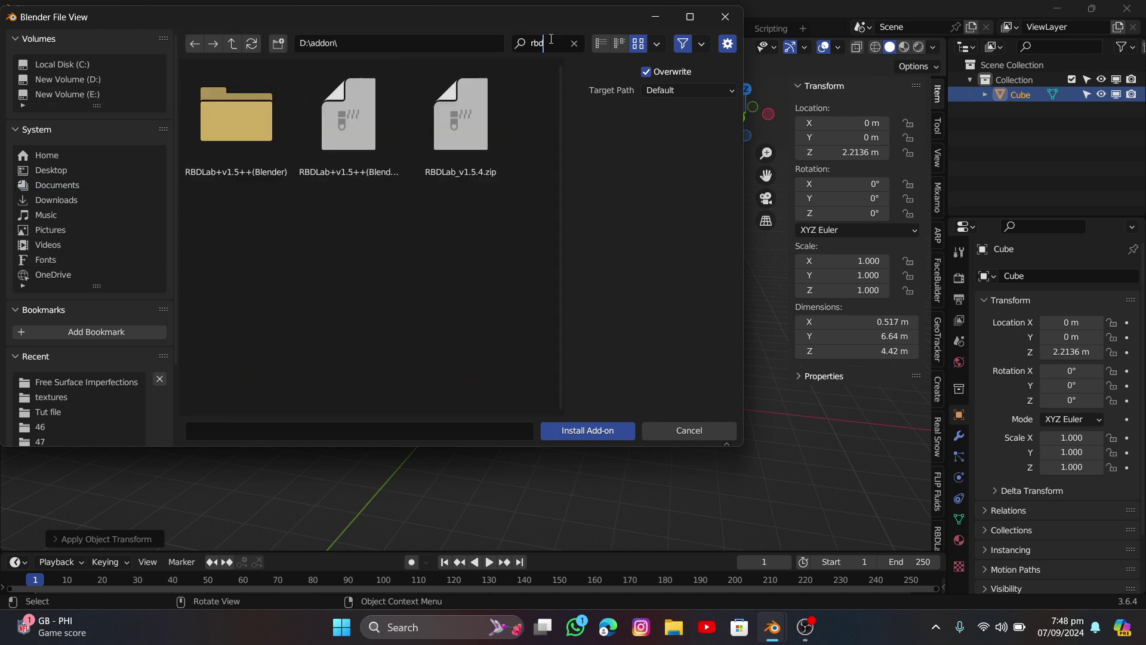
key("Return")
left_click(335, 160)
left_click(445, 127)
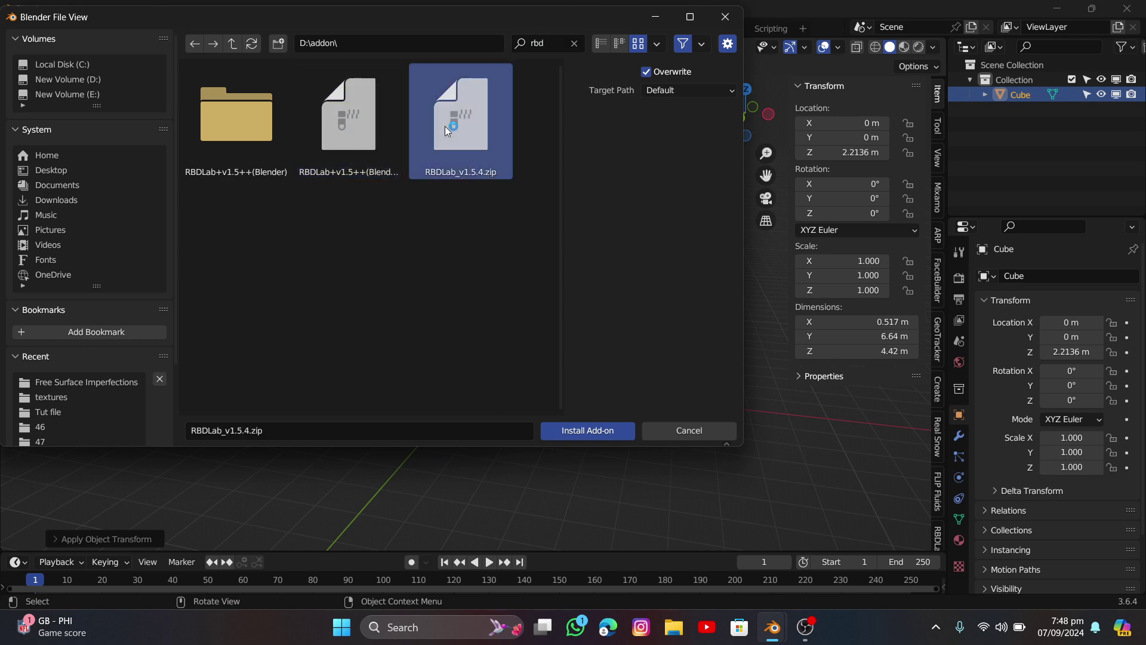
left_click(650, 429)
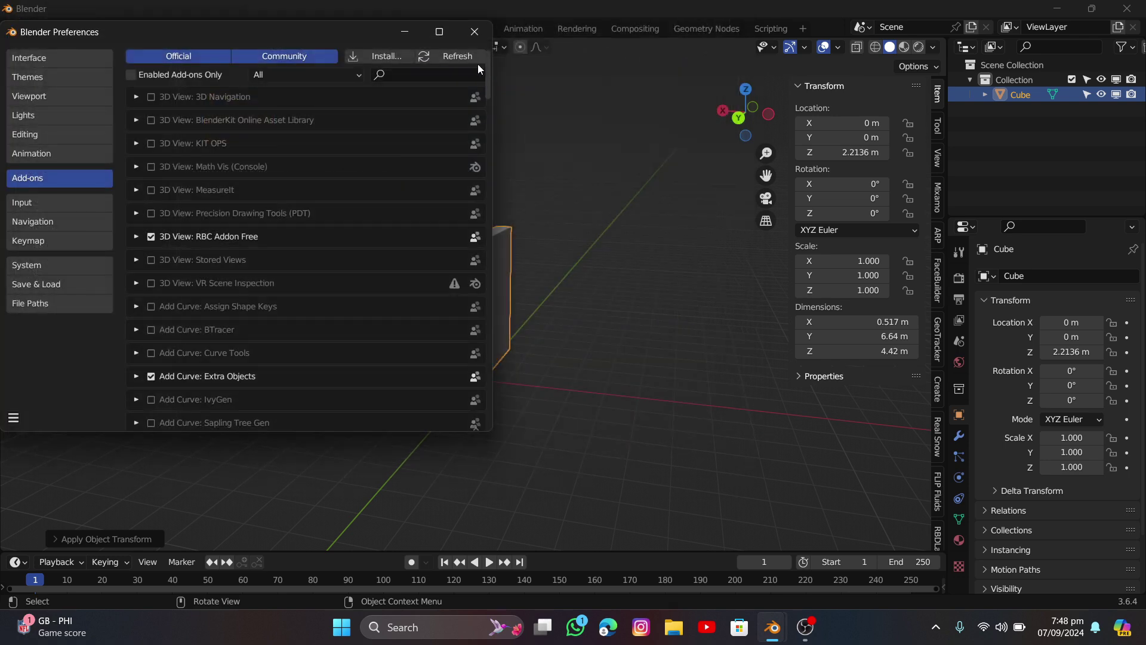
- Filter the add-on list for rbd, save the preferences and close them
left_click(441, 76)
type("rbd")
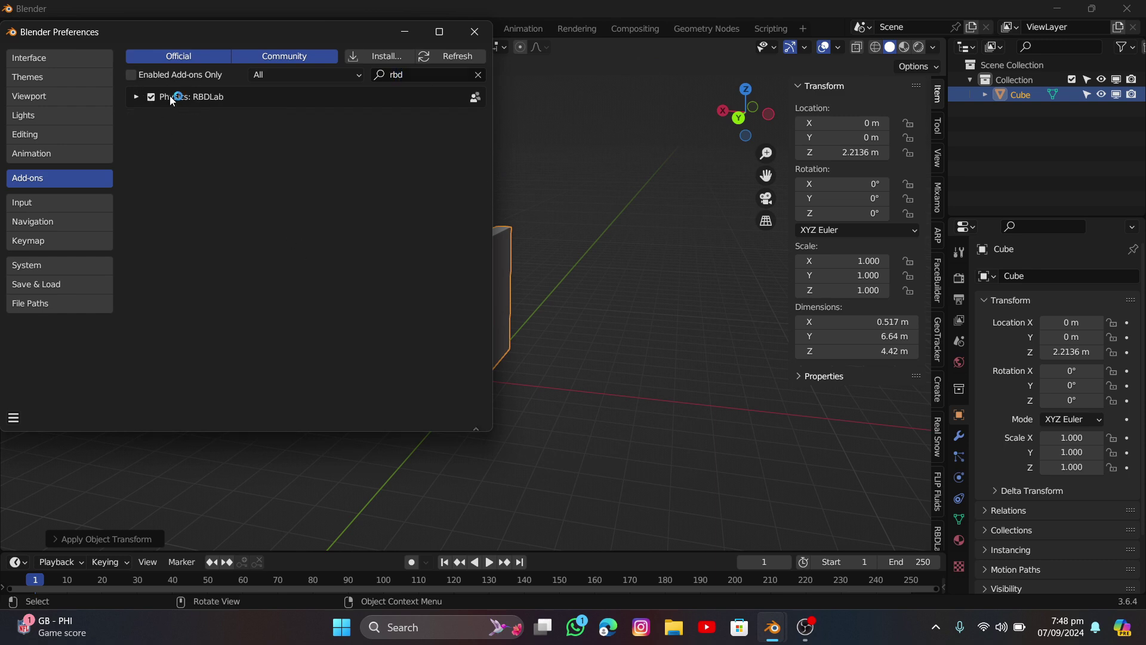
left_click(13, 418)
left_click(27, 382)
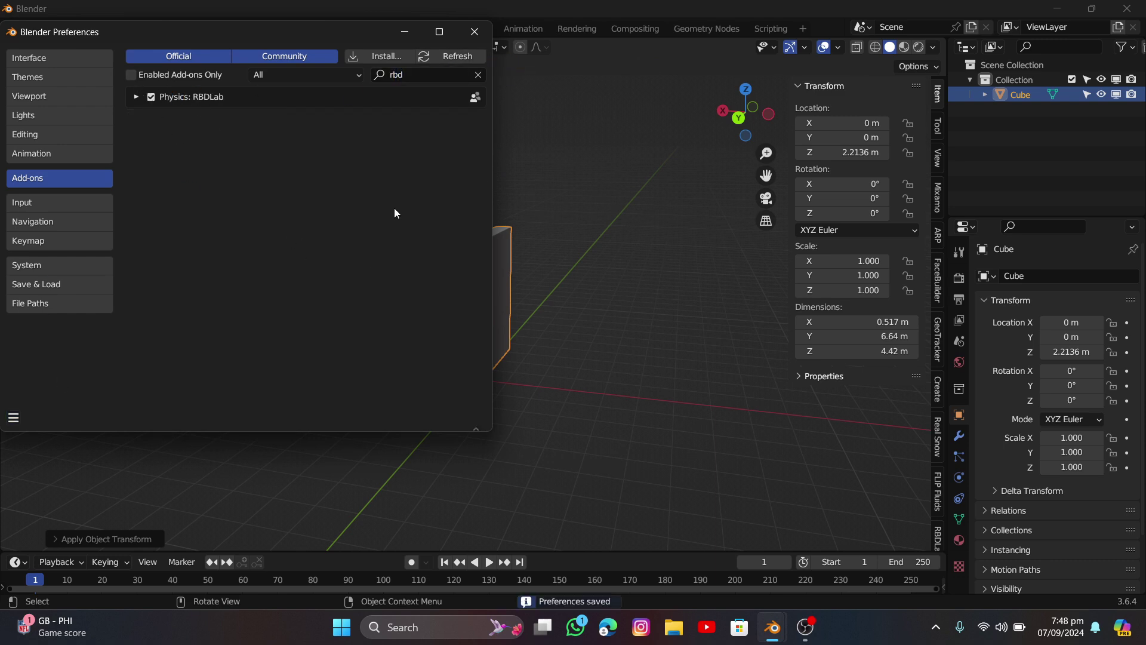
left_click(475, 32)
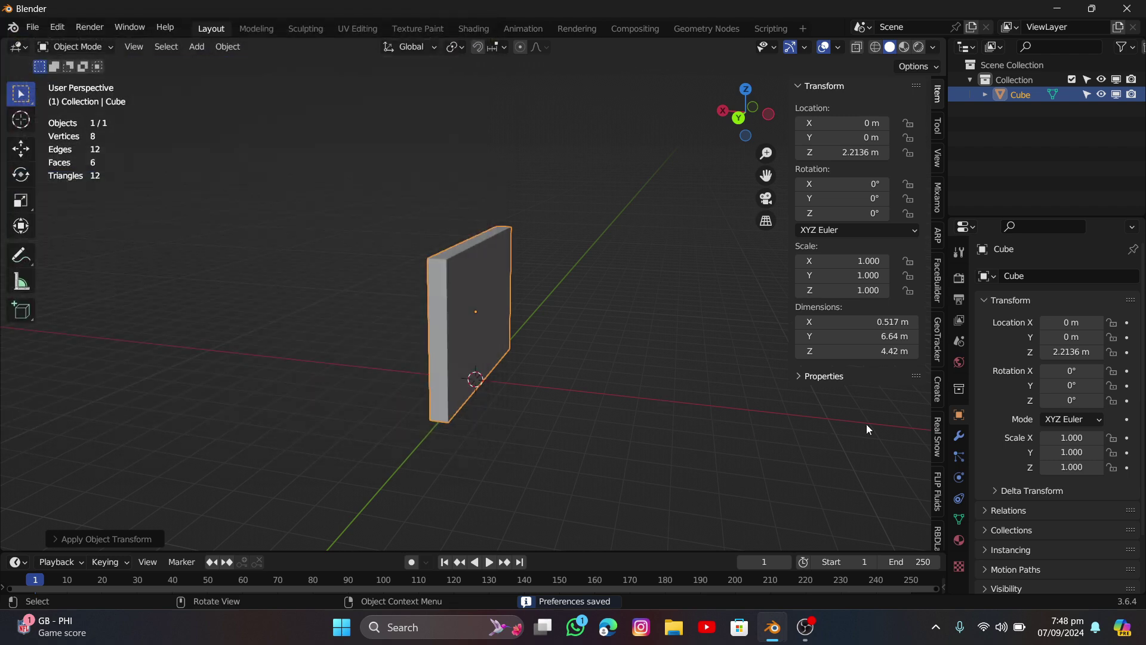
- Display the RBDLab tools in the sidebar and widen it until the module names are fully readable
scroll(941, 512, "down", 4)
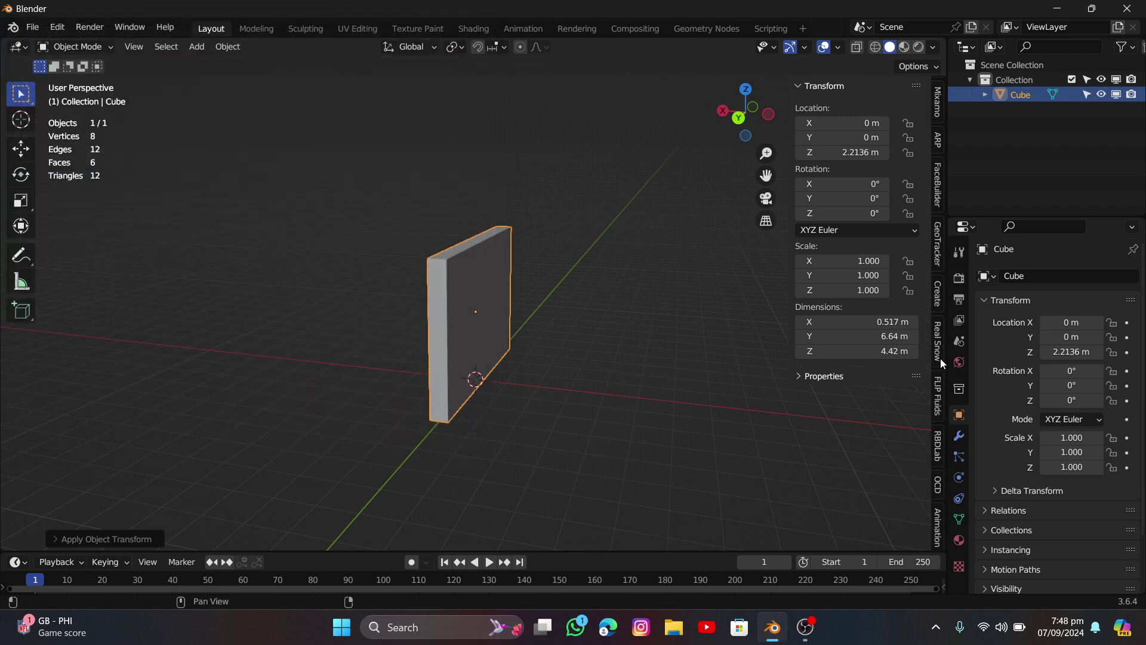
left_click(938, 445)
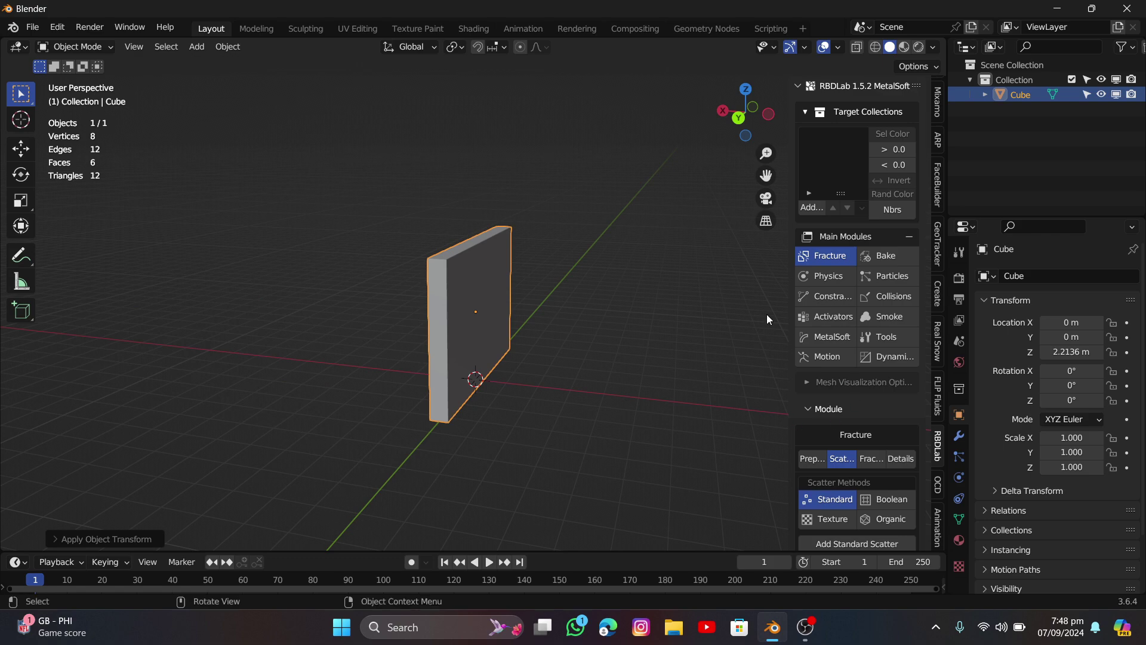
left_click_drag(789, 315, 743, 328)
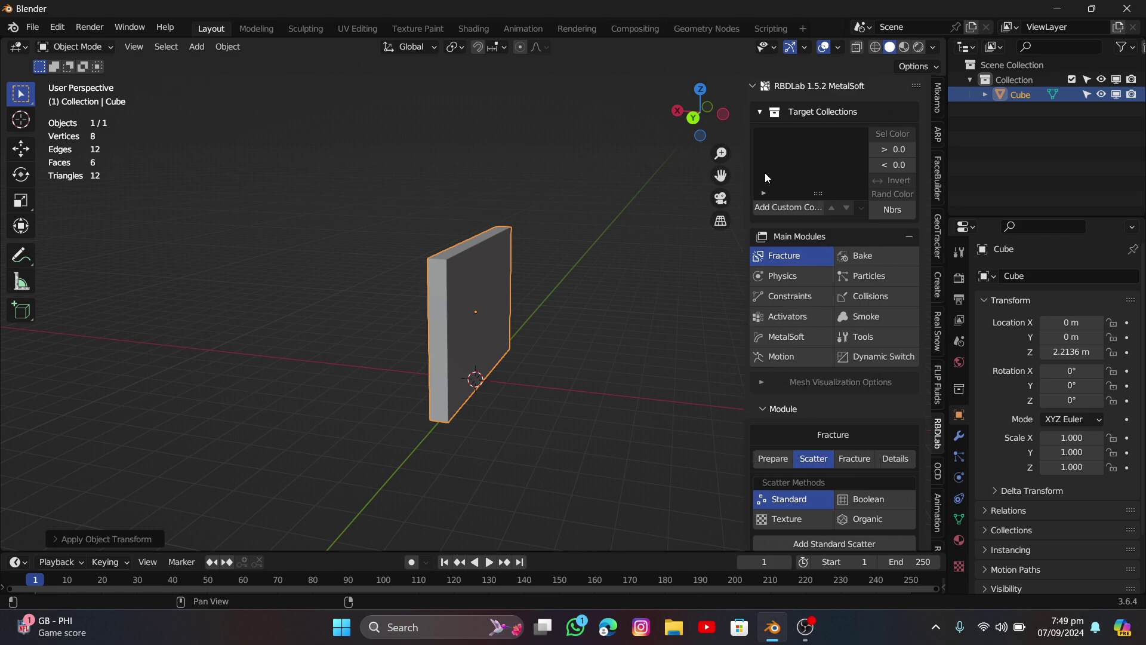
middle_click_drag(529, 345, 496, 375)
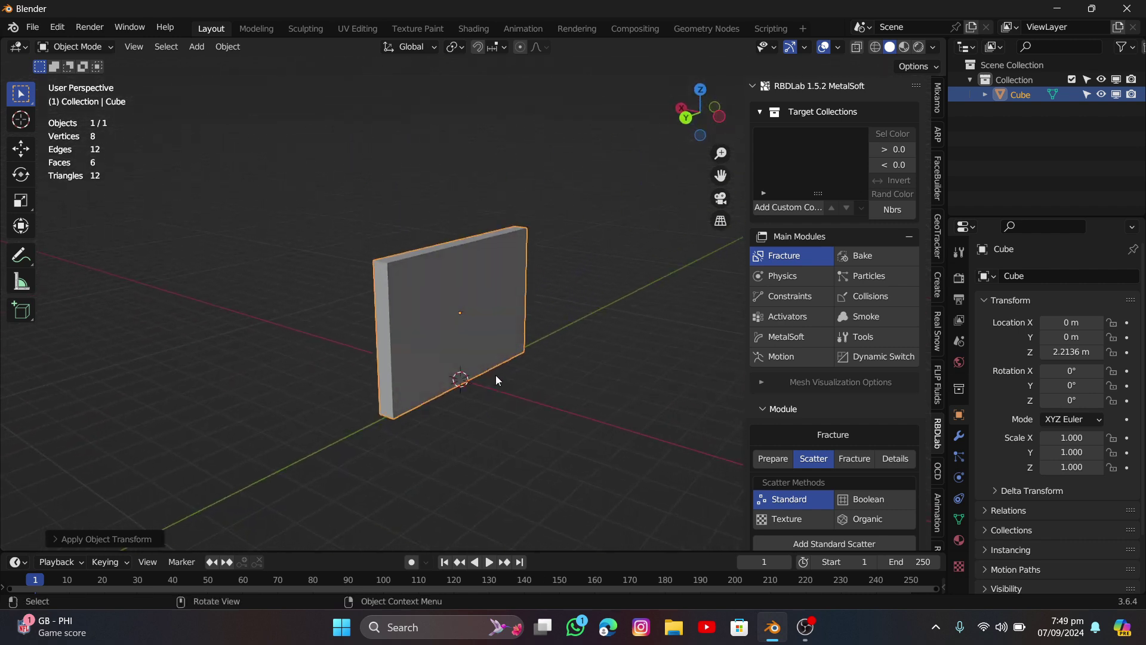
left_click_drag(740, 391, 718, 389)
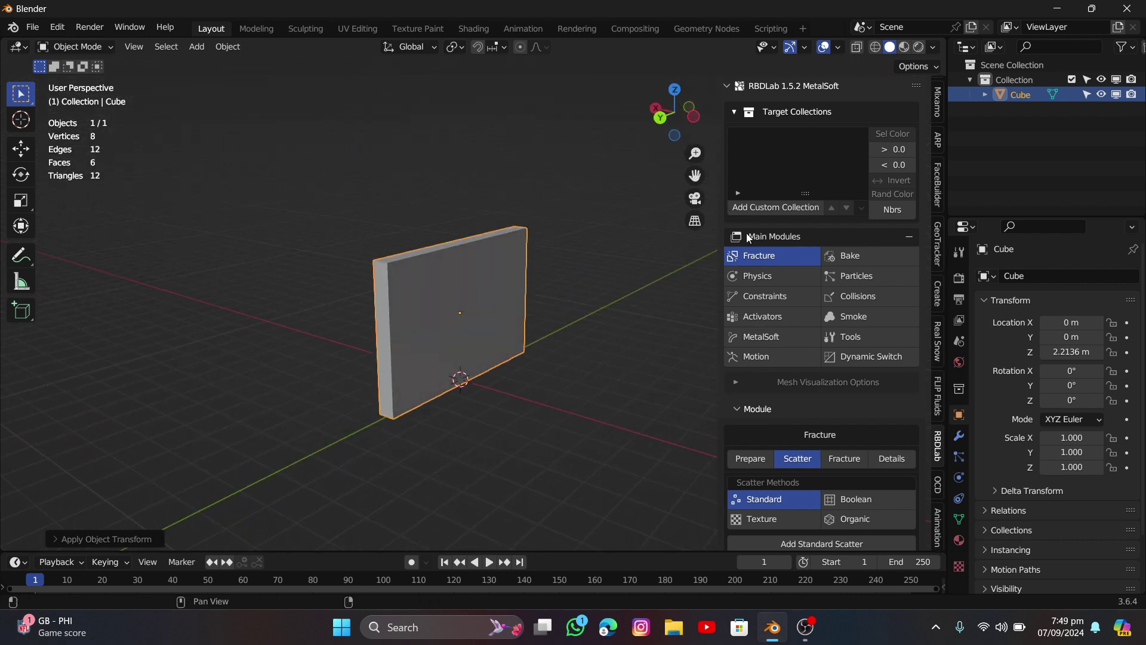
- Add a standard scatter to the wall-shaped cube in RBDLab's Fracture module
scroll(787, 385, "down", 2)
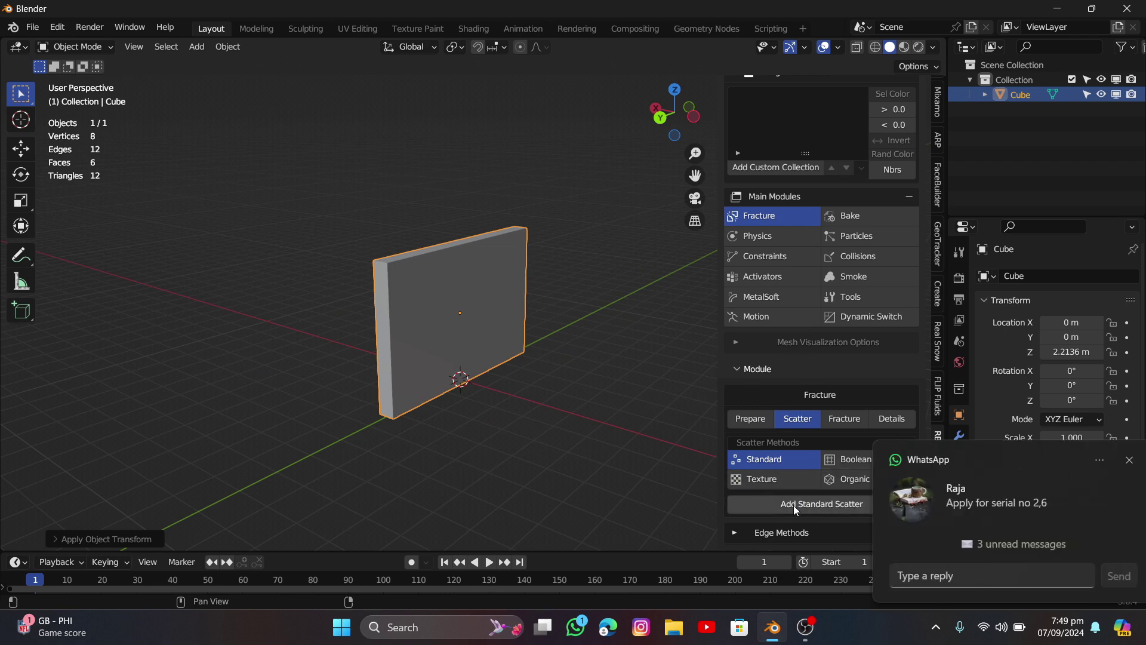
left_click(833, 503)
mouse_move(560, 317)
middle_mouse_down()
mouse_move(495, 306)
mouse_move(545, 310)
middle_mouse_up()
- Turn off Wi-Fi in the system's quick settings
left_click(1001, 627)
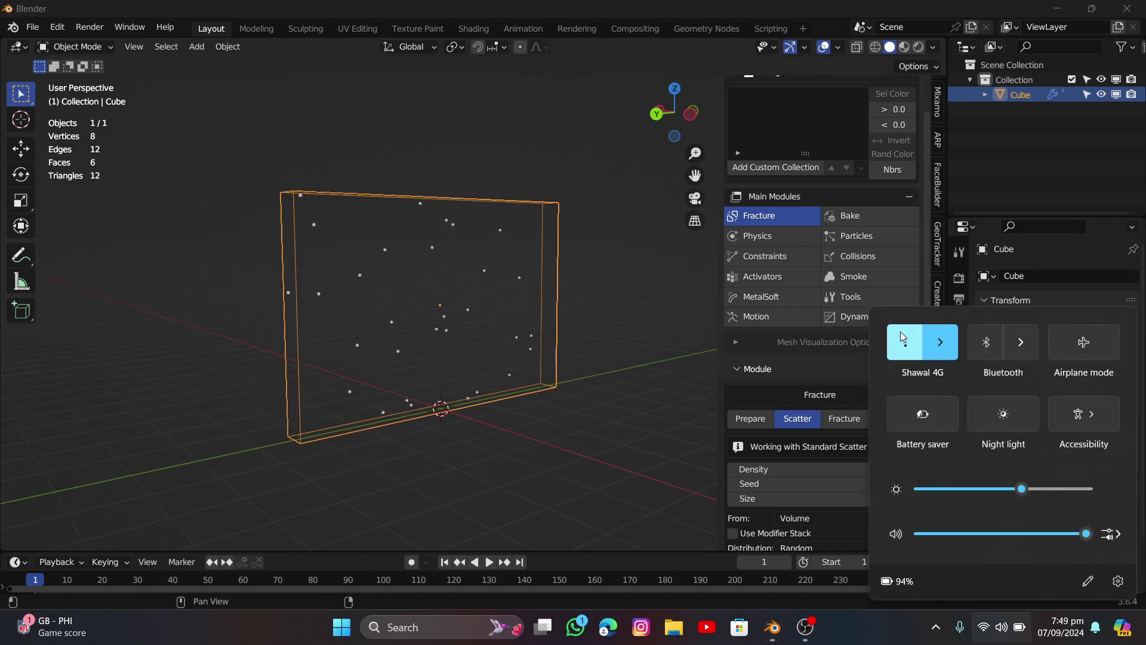
left_click(857, 543)
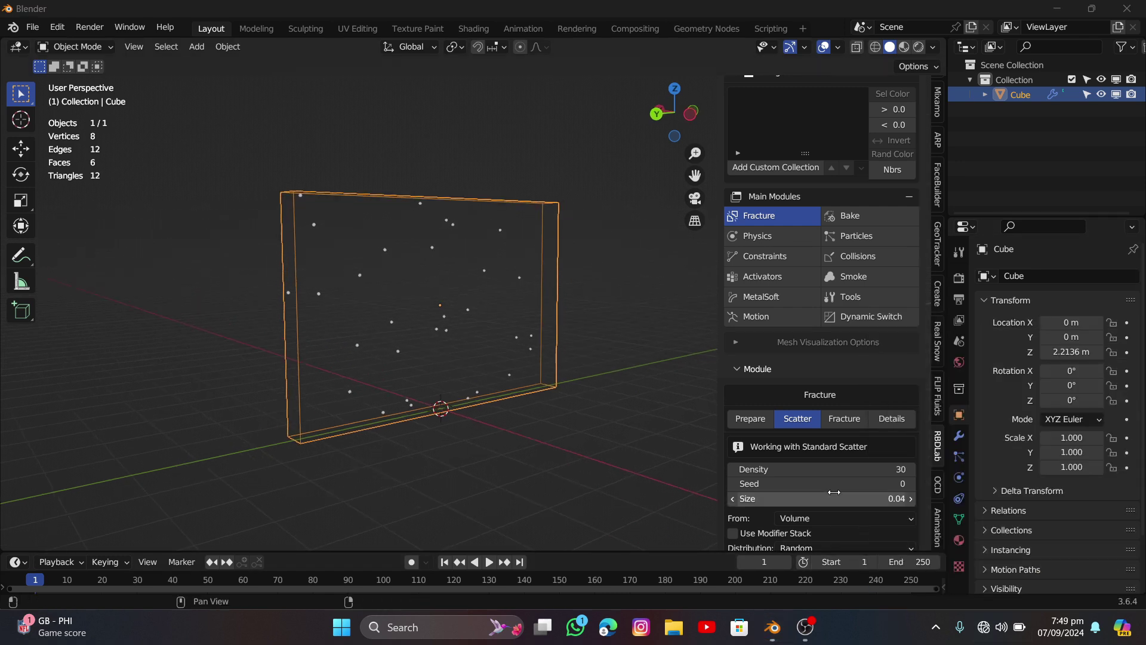
- Set the standard scatter's density to 254 and accept the scatter to reach the fracture settings
left_click_drag(808, 468, 830, 468)
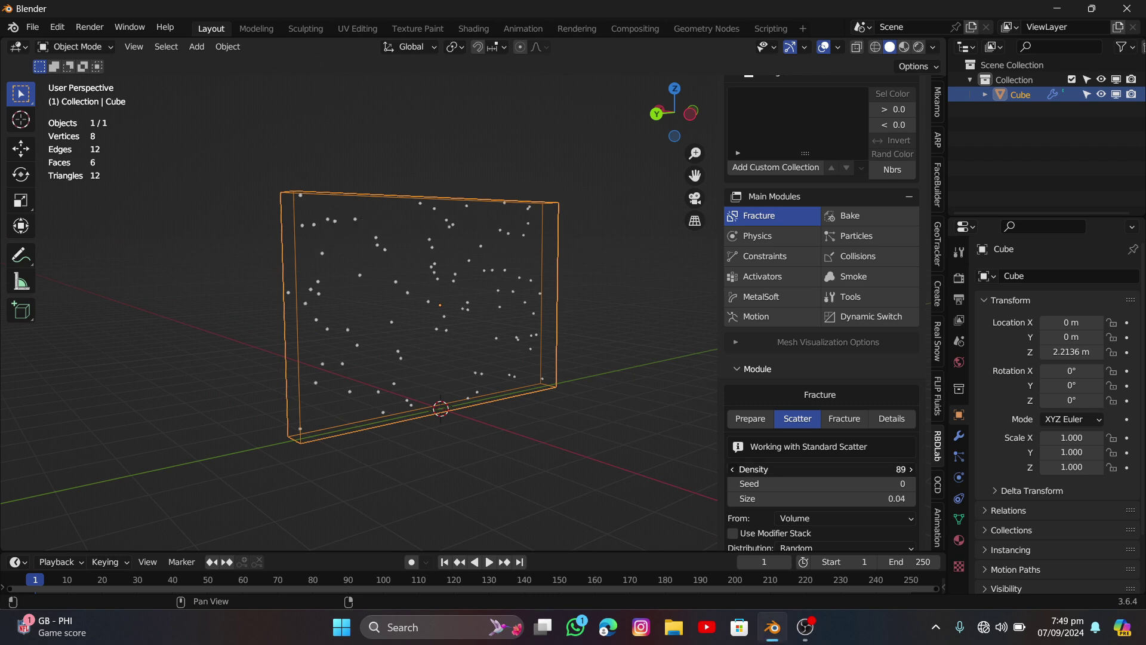
left_click_drag(830, 469, 848, 469)
middle_click_drag(513, 263, 639, 377)
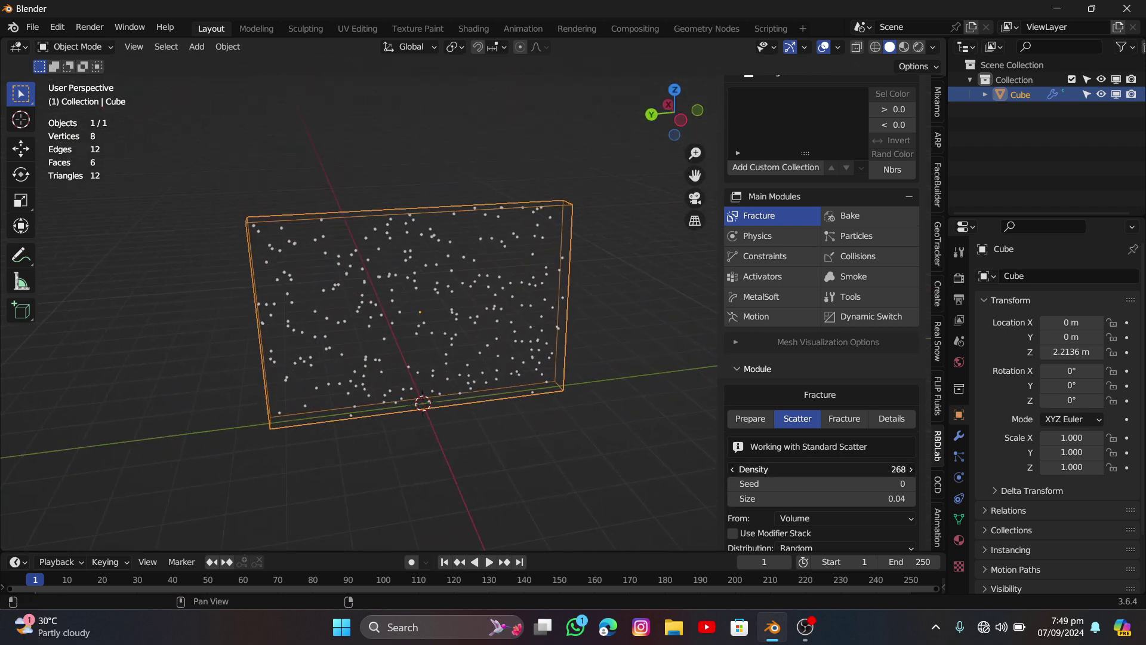
scroll(799, 458, "down", 5)
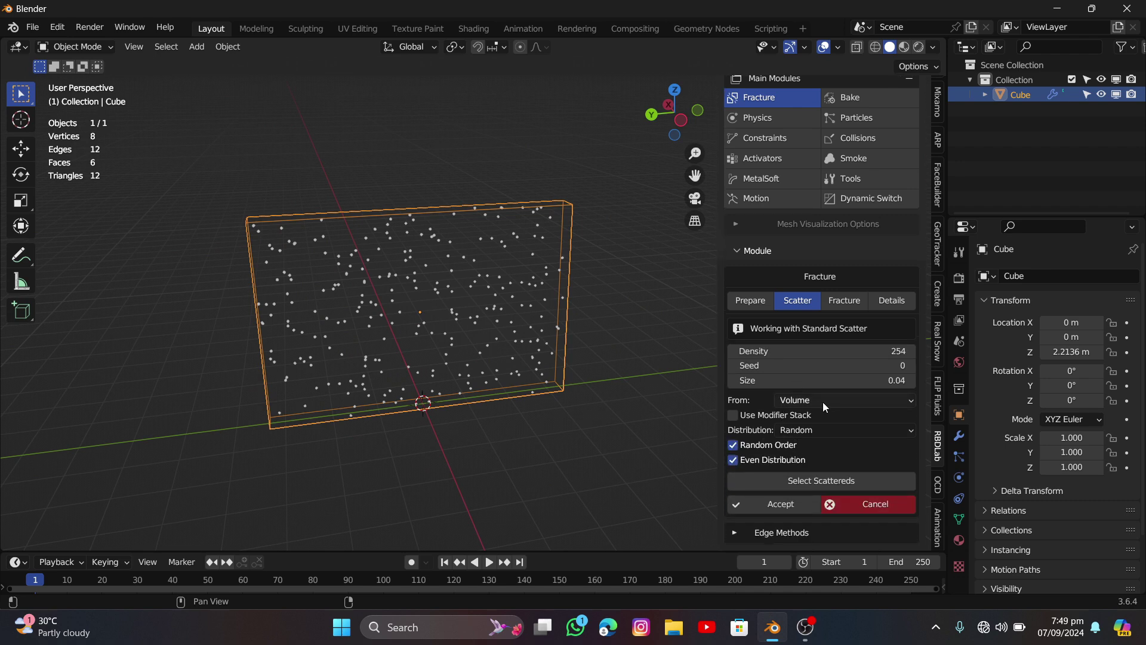
left_click(770, 508)
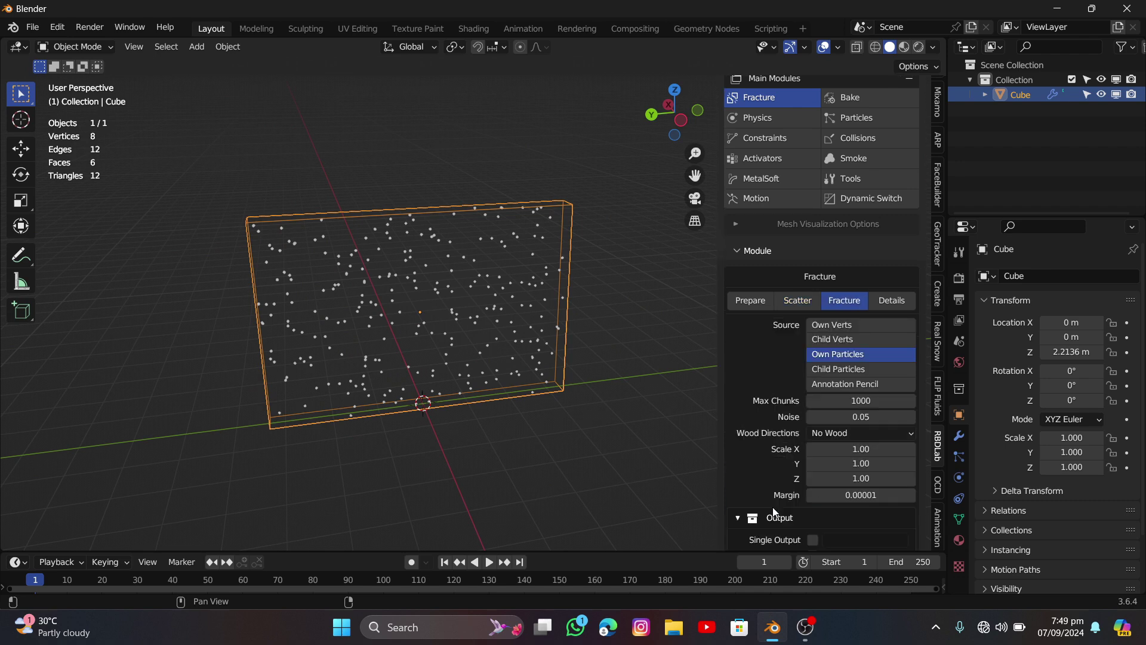
scroll(798, 473, "down", 2)
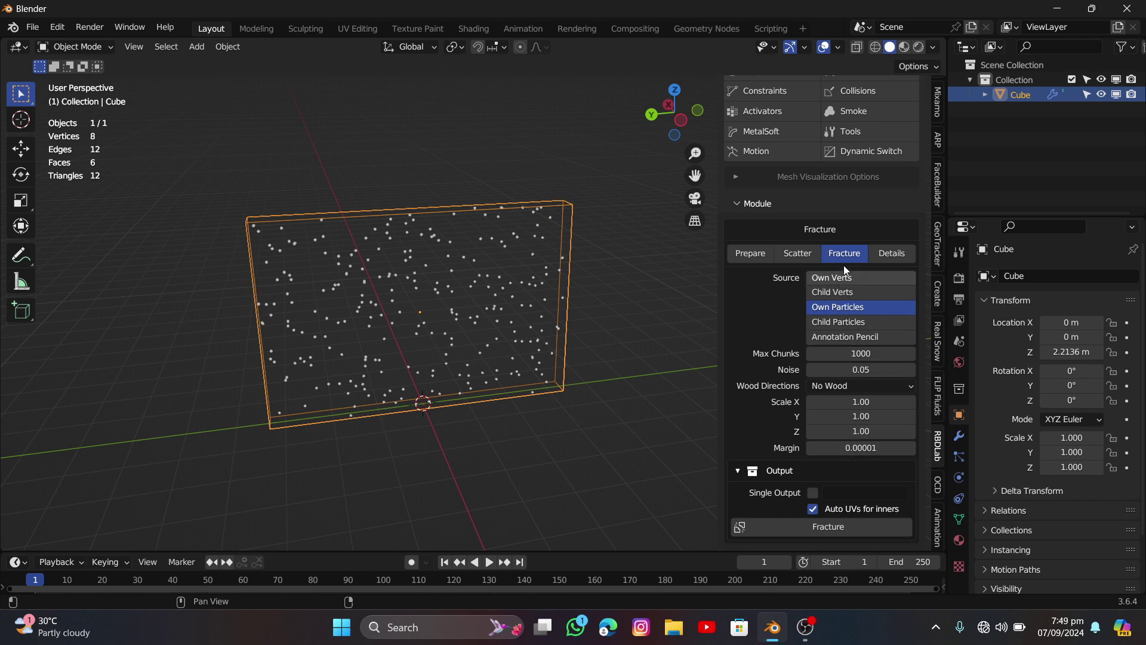
- Fracture the wall from its own particles, and undo both the fracture and the standard scatter
left_click(829, 528)
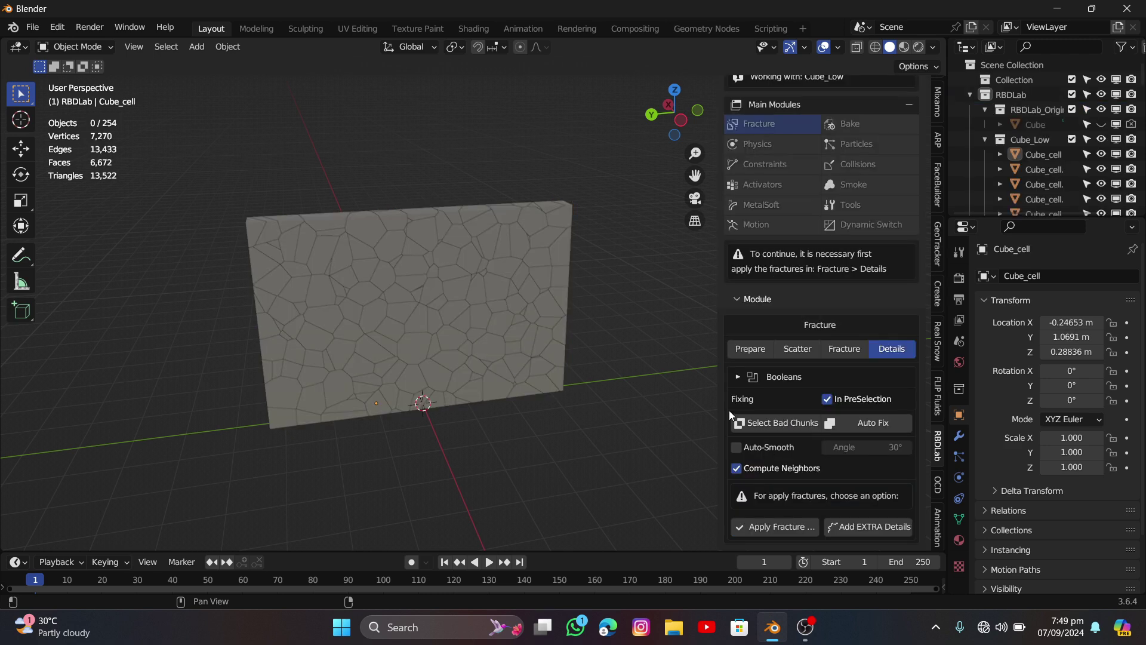
middle_click_drag(485, 425, 449, 387)
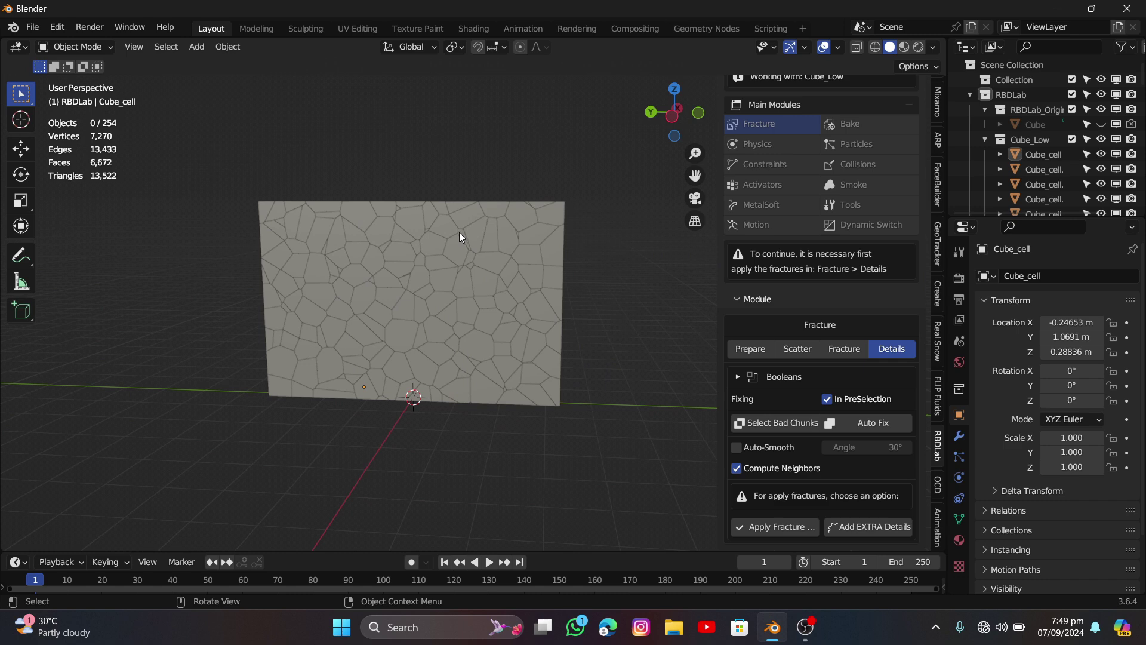
key("ctrl+z")
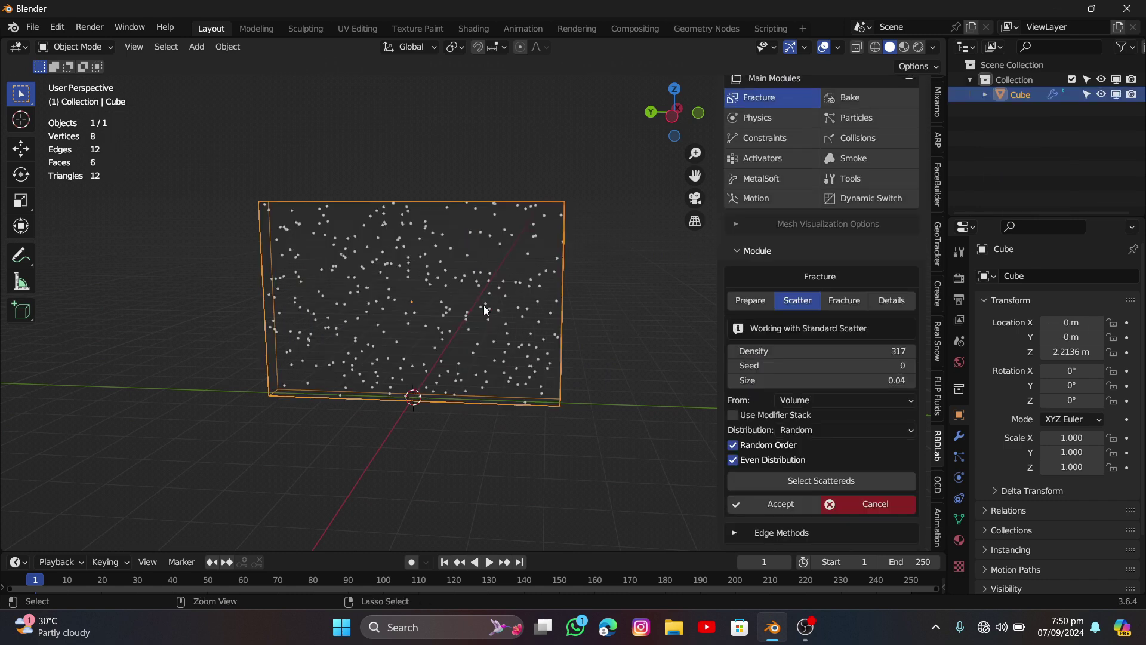
key("Escape")
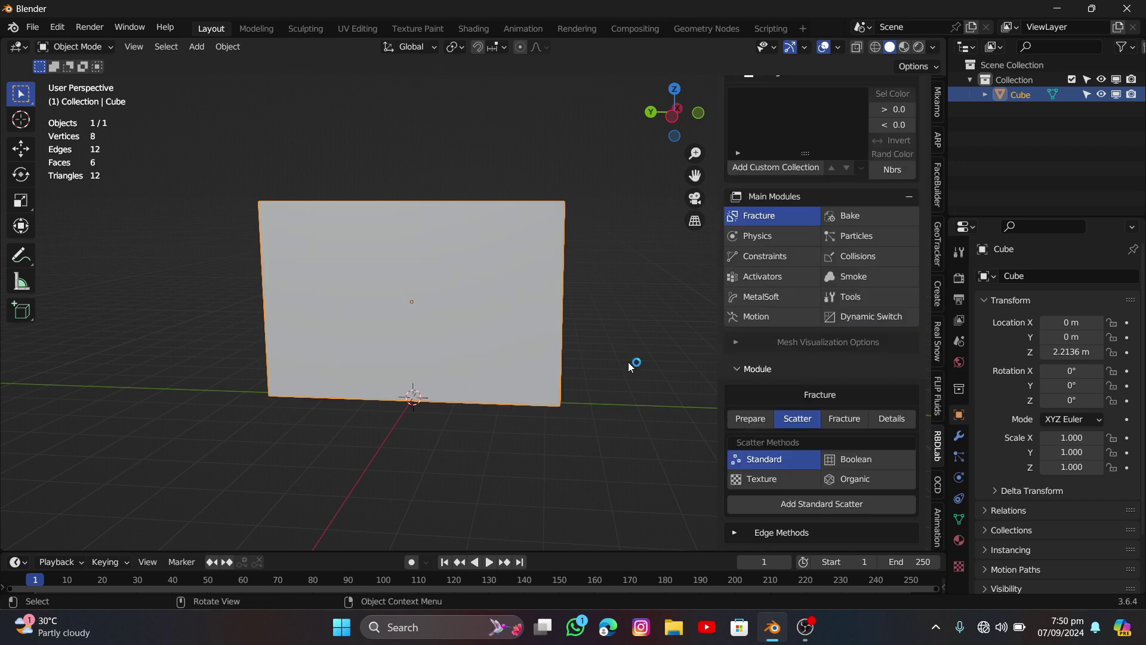
- Start an annotation on the wall from the Annotate options in the Prepare stage of the Fracture module
middle_click_drag(418, 295, 655, 404)
left_click(750, 418)
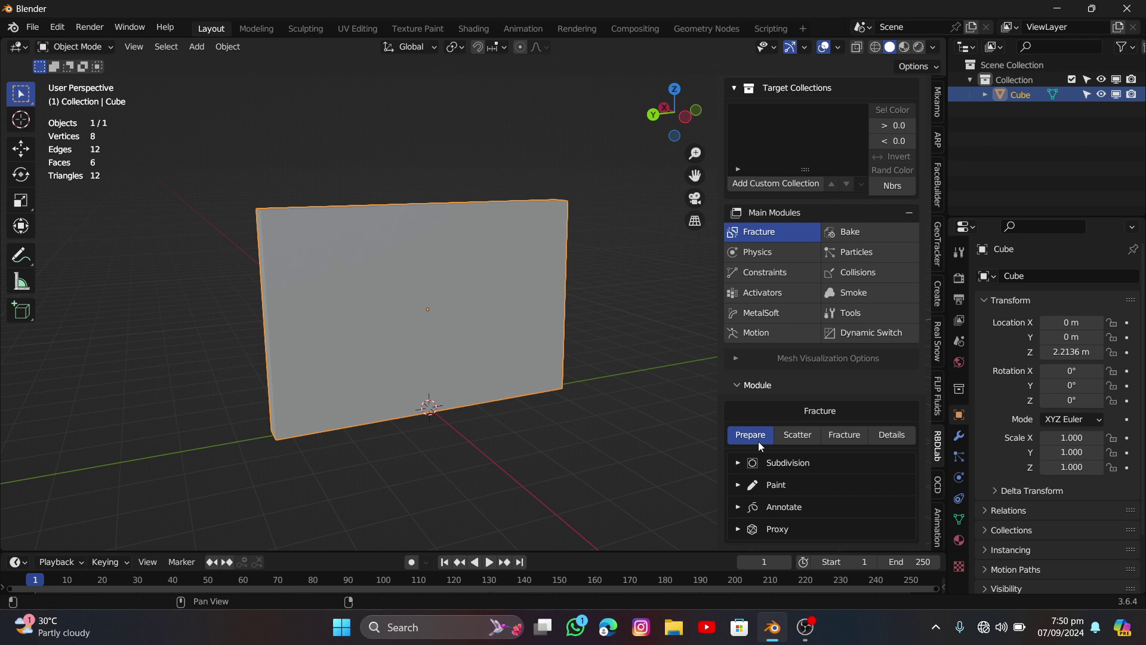
left_click(738, 508)
scroll(740, 508, "down", 1)
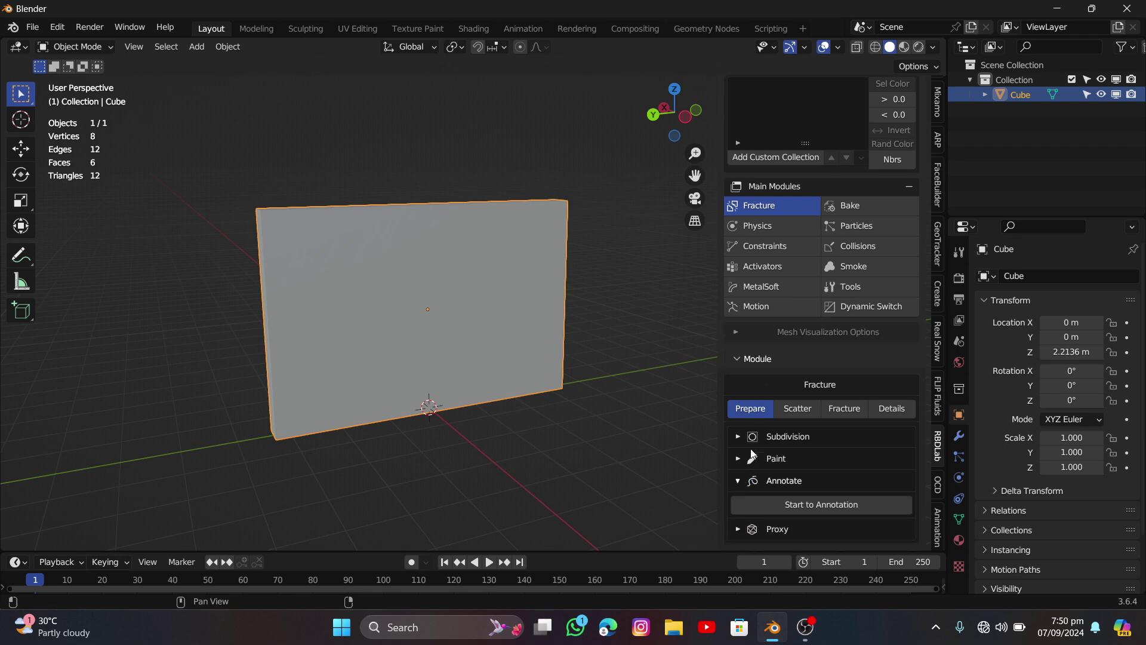
left_click(794, 505)
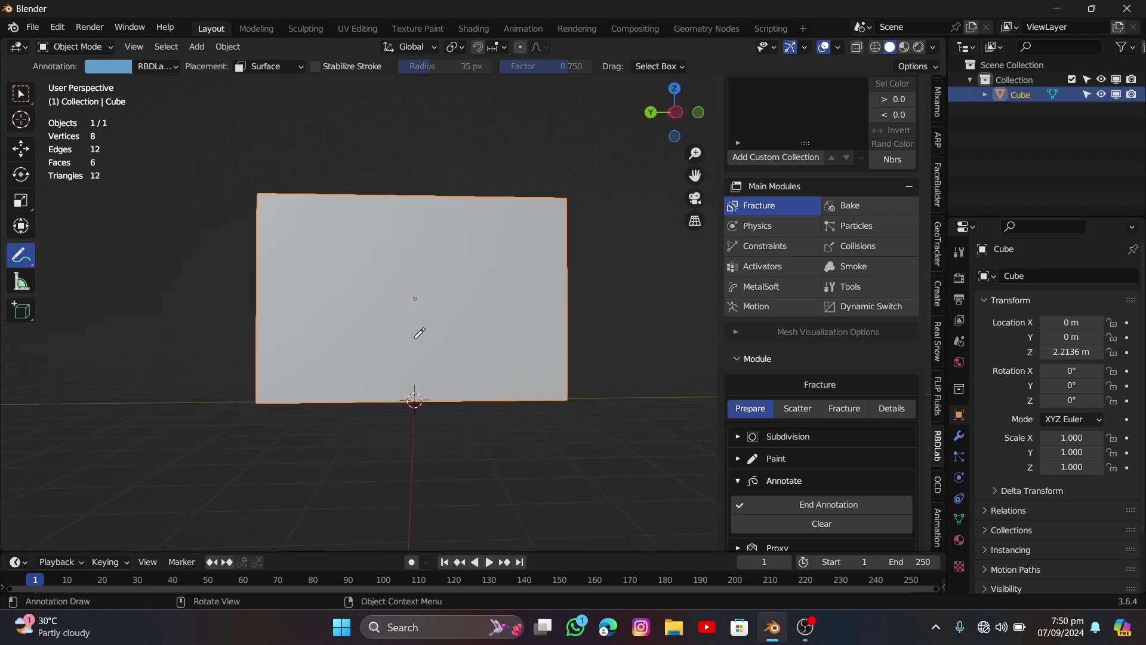
- Draw freehand annotation strokes across the wall's front, packed densely around the lower middle and looser towards the edges, and end the annotation
mouse_move(422, 353)
left_mouse_down()
mouse_move(429, 324)
mouse_move(375, 374)
mouse_move(416, 445)
mouse_move(384, 306)
mouse_move(441, 328)
mouse_move(394, 344)
left_mouse_up()
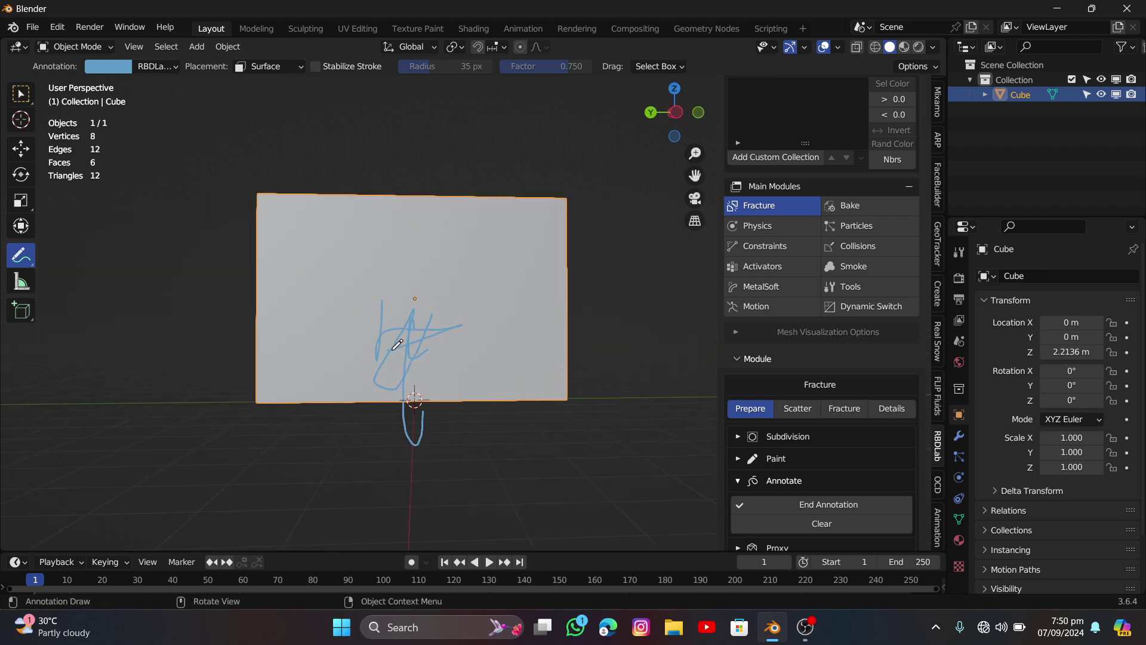
mouse_move(392, 252)
left_mouse_down()
mouse_move(433, 360)
mouse_move(405, 396)
mouse_move(352, 353)
mouse_move(422, 326)
mouse_move(373, 340)
mouse_move(391, 342)
mouse_move(393, 321)
mouse_move(439, 293)
mouse_move(385, 296)
mouse_move(421, 252)
mouse_move(419, 274)
mouse_move(356, 287)
mouse_move(440, 278)
mouse_move(394, 275)
mouse_move(399, 252)
mouse_move(450, 284)
mouse_move(468, 388)
mouse_move(460, 328)
left_mouse_up()
left_click_drag(518, 302, 486, 393)
left_click_drag(349, 309, 289, 416)
mouse_move(274, 354)
left_mouse_down()
mouse_move(368, 369)
mouse_move(390, 305)
mouse_move(351, 412)
left_mouse_up()
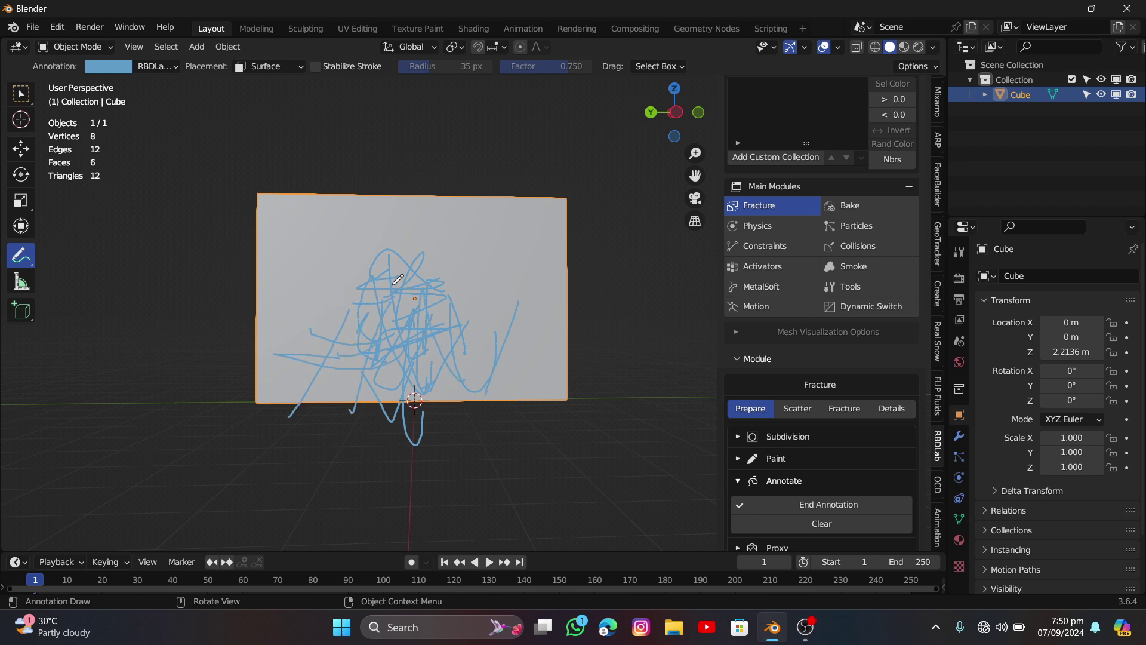
mouse_move(291, 235)
left_mouse_down()
mouse_move(476, 228)
mouse_move(510, 292)
left_mouse_up()
left_click_drag(525, 242, 544, 380)
mouse_move(538, 332)
left_mouse_down()
mouse_move(510, 227)
mouse_move(575, 250)
left_mouse_up()
left_click_drag(365, 242, 310, 226)
left_click_drag(296, 278, 292, 339)
left_click_drag(272, 298, 280, 355)
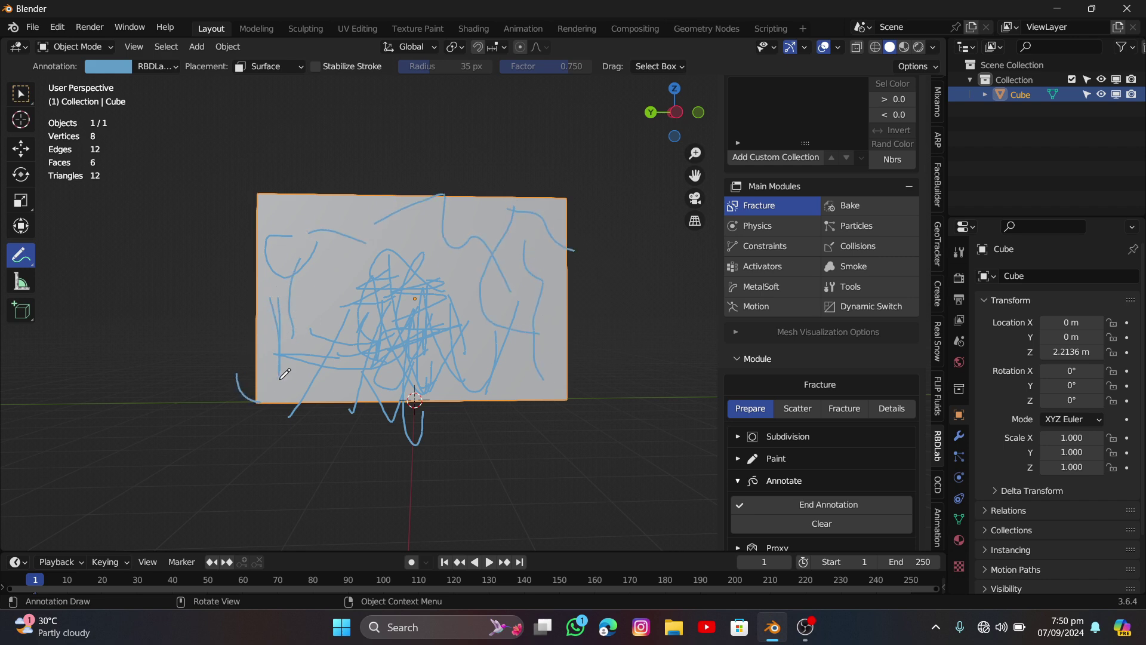
left_click(810, 502)
- Add a standard scatter to the annotated wall with a density of 232 and accept it
mouse_move(453, 345)
middle_mouse_down()
mouse_move(473, 352)
mouse_move(428, 453)
mouse_move(334, 379)
middle_mouse_up()
left_click(824, 408)
left_click(808, 408)
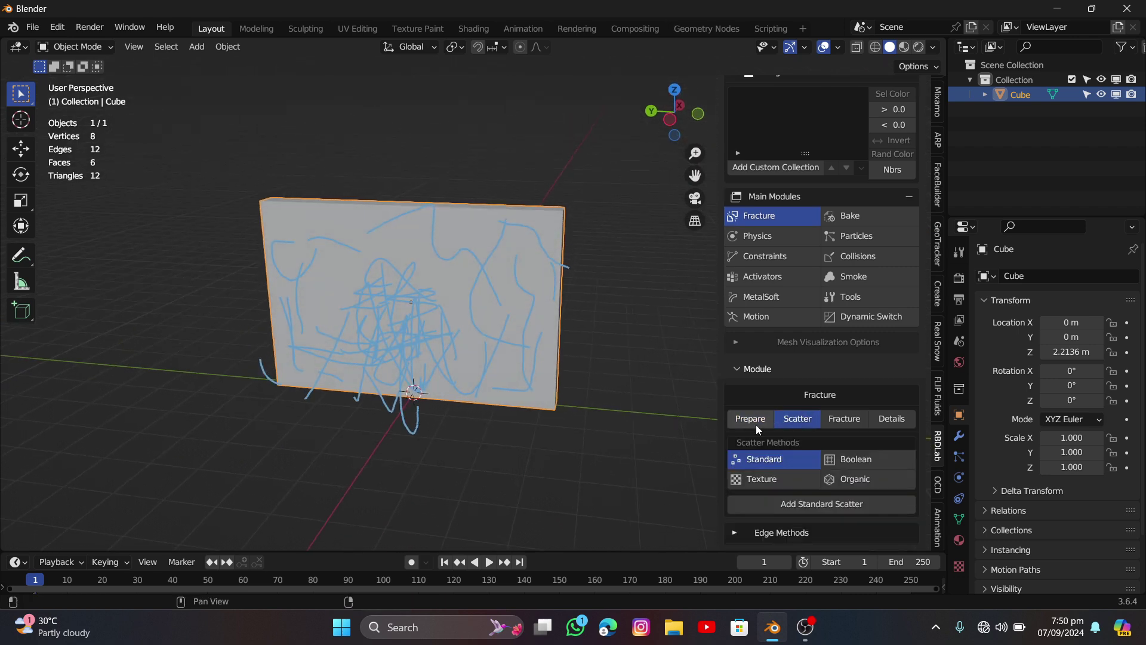
left_click(816, 505)
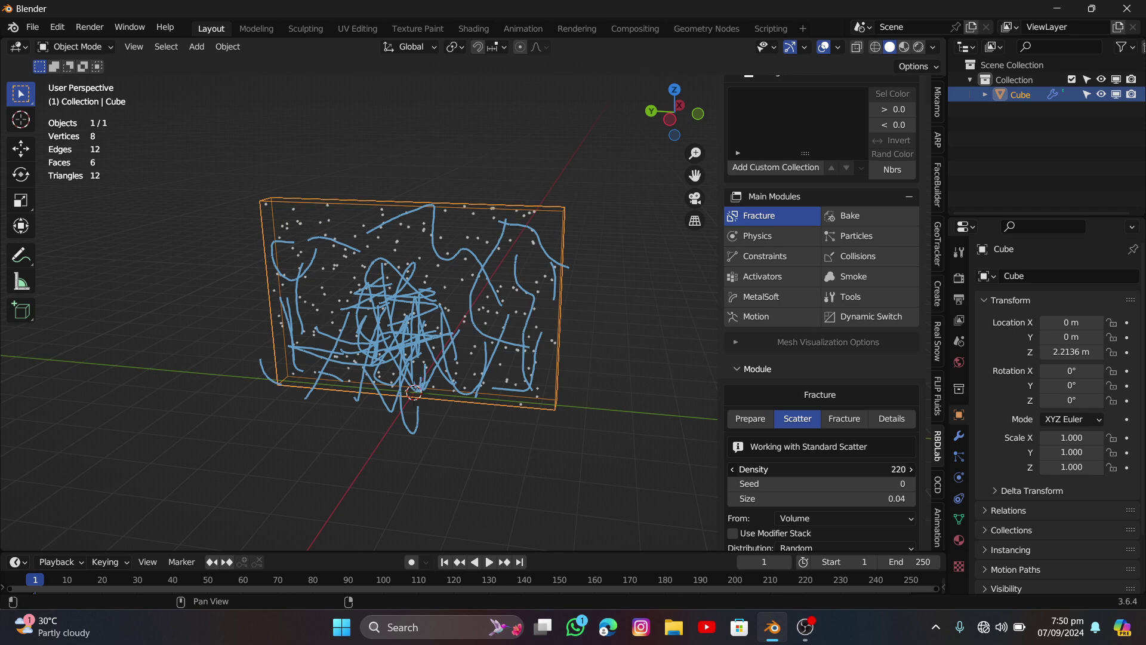
middle_click_drag(533, 407, 593, 385)
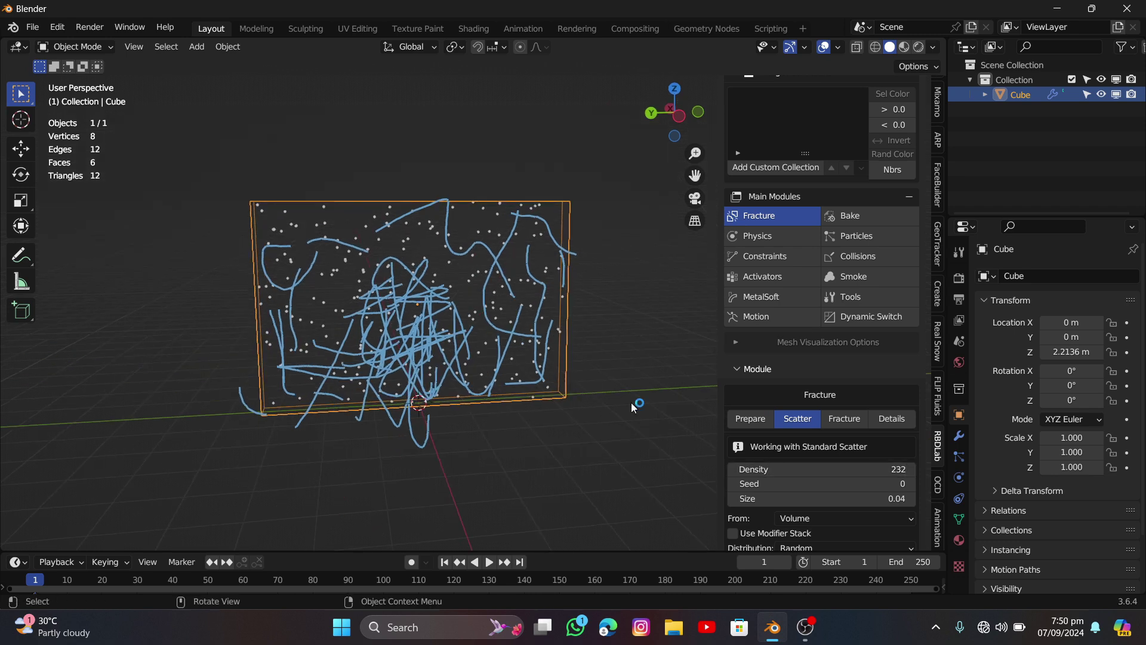
scroll(894, 539, "down", 5)
left_click(784, 506)
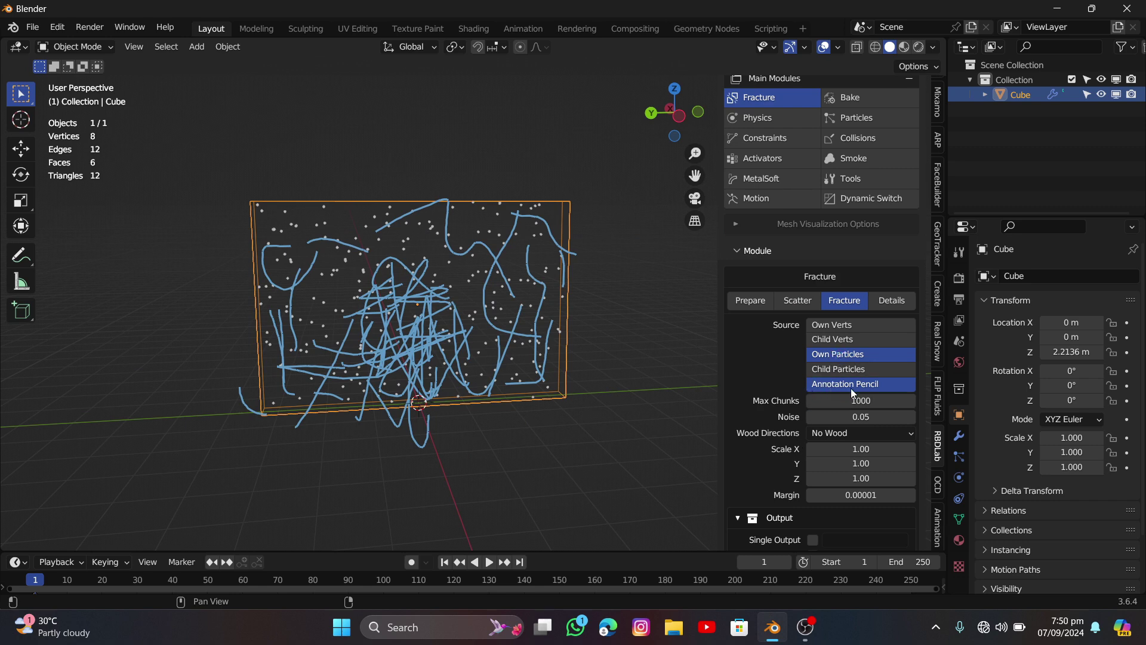
- Fracture the wall using Own Particles and Annotation Pencil as sources, with Max Chunks set to 1196
left_click_drag(860, 400, 882, 400)
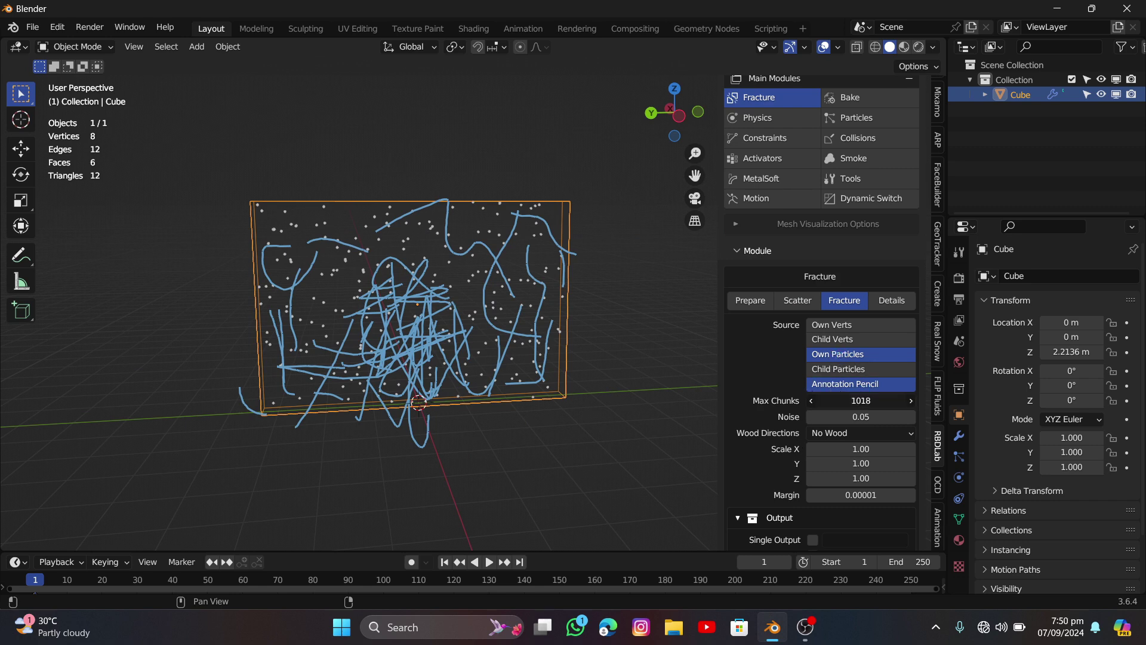
scroll(824, 454, "down", 2)
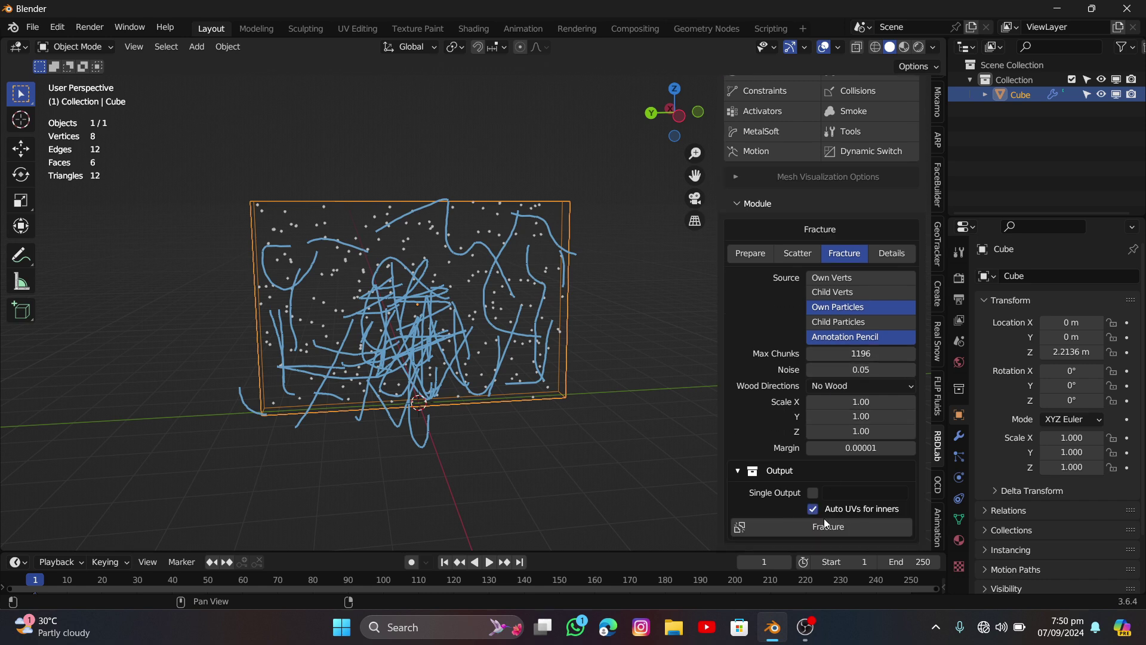
left_click(839, 524)
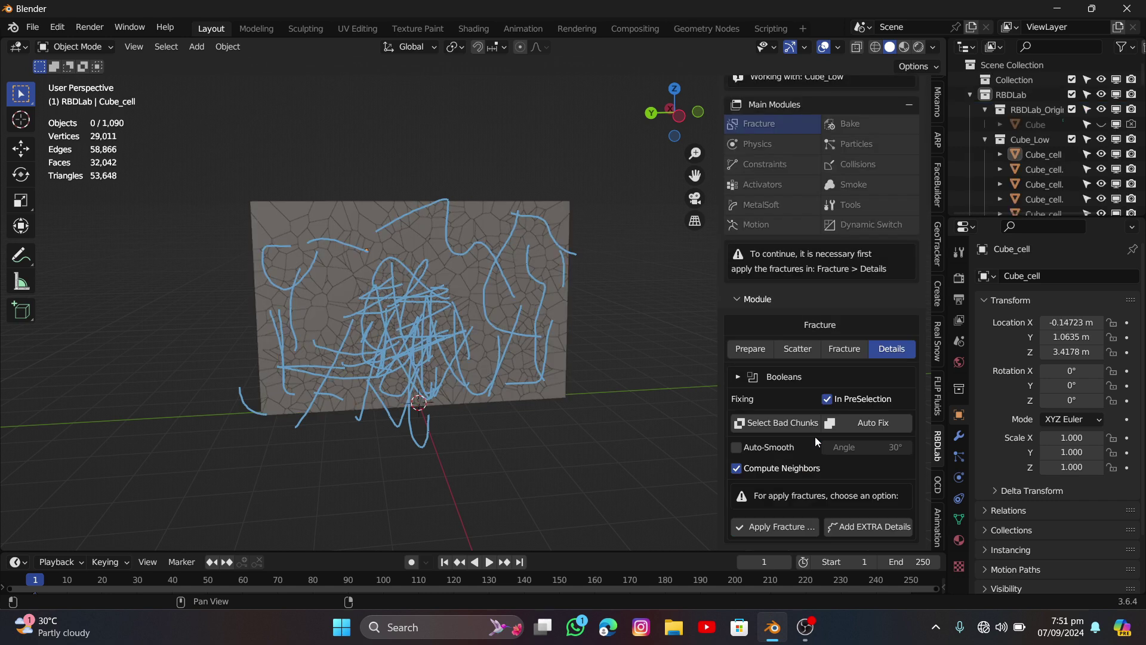
middle_click_drag(182, 376, 302, 411)
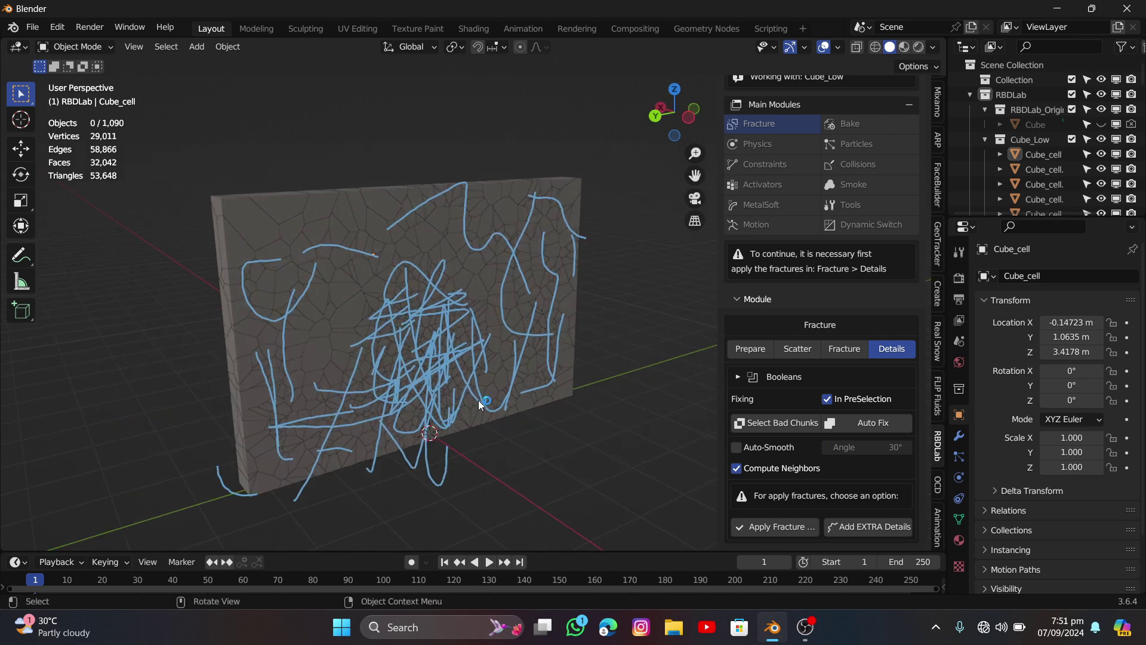
middle_click_drag(604, 363, 526, 331)
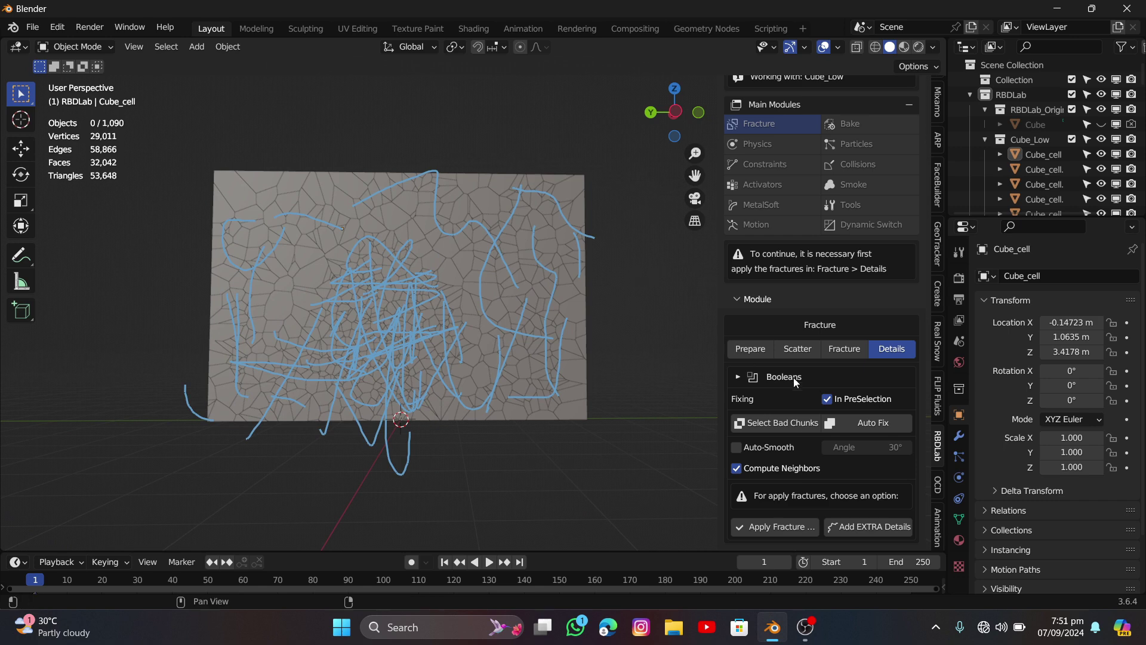
- Remove the RBDLab_Annotation layer from the scene's annotations
scroll(939, 125, "up", 4)
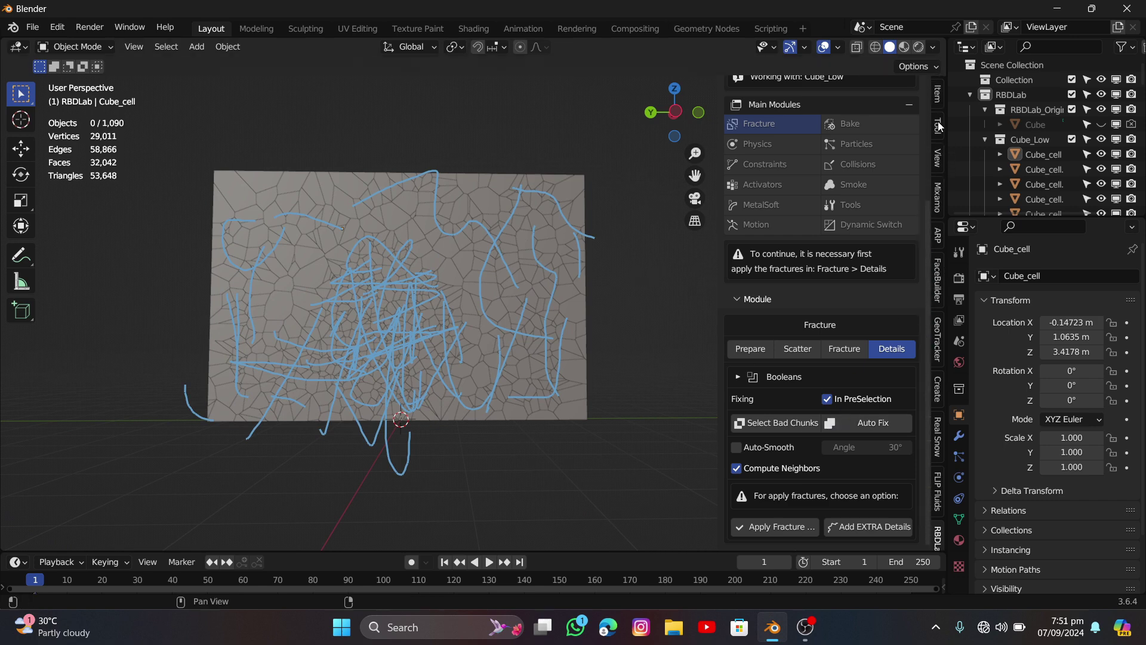
left_click(938, 125)
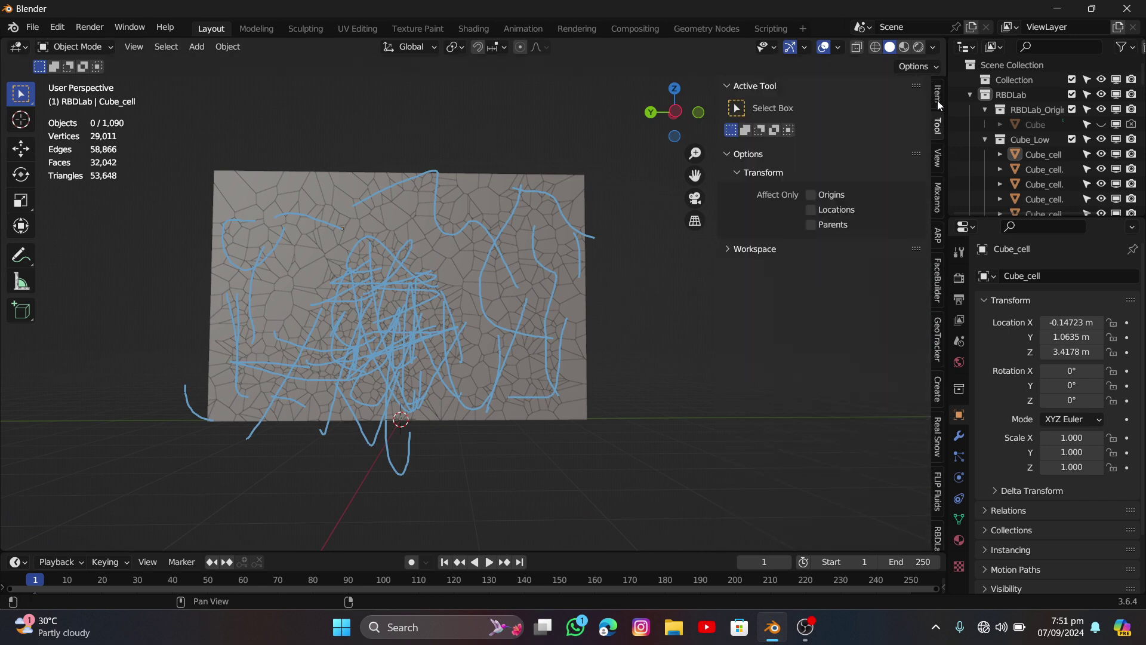
left_click(940, 101)
left_click(938, 158)
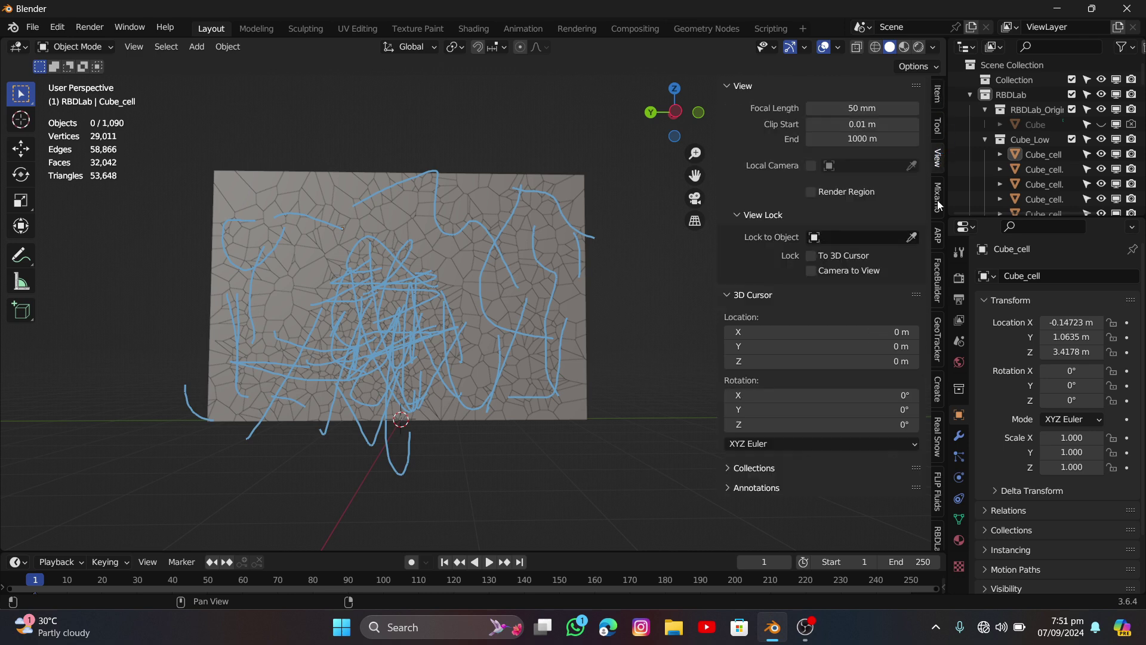
left_click(740, 488)
scroll(779, 442, "down", 4)
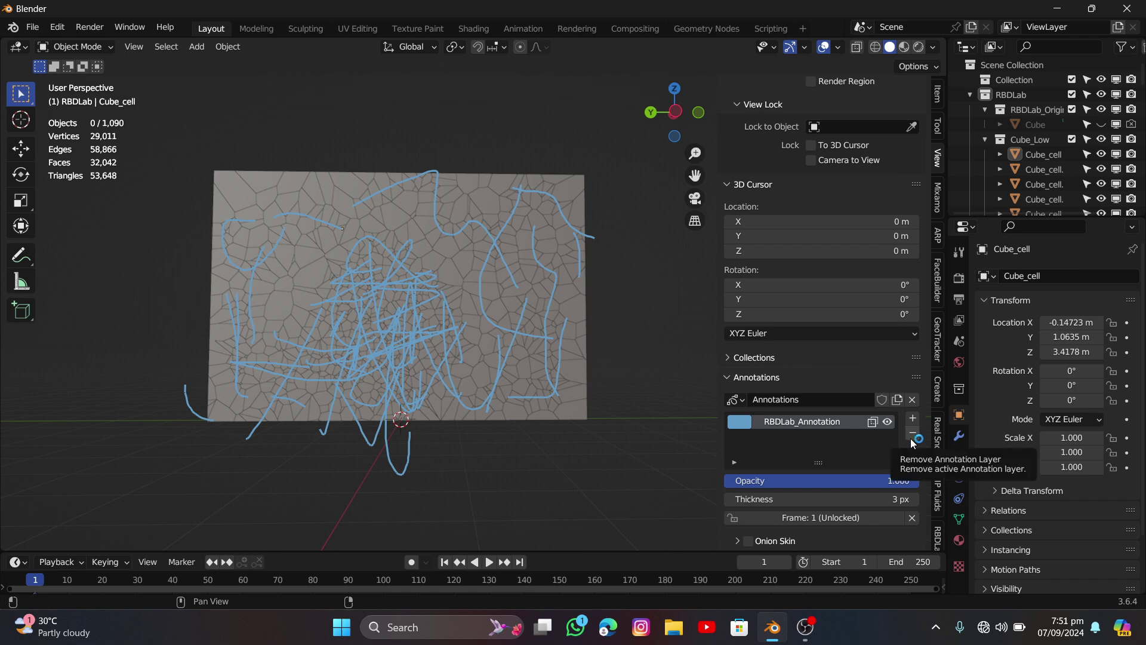
left_click(911, 438)
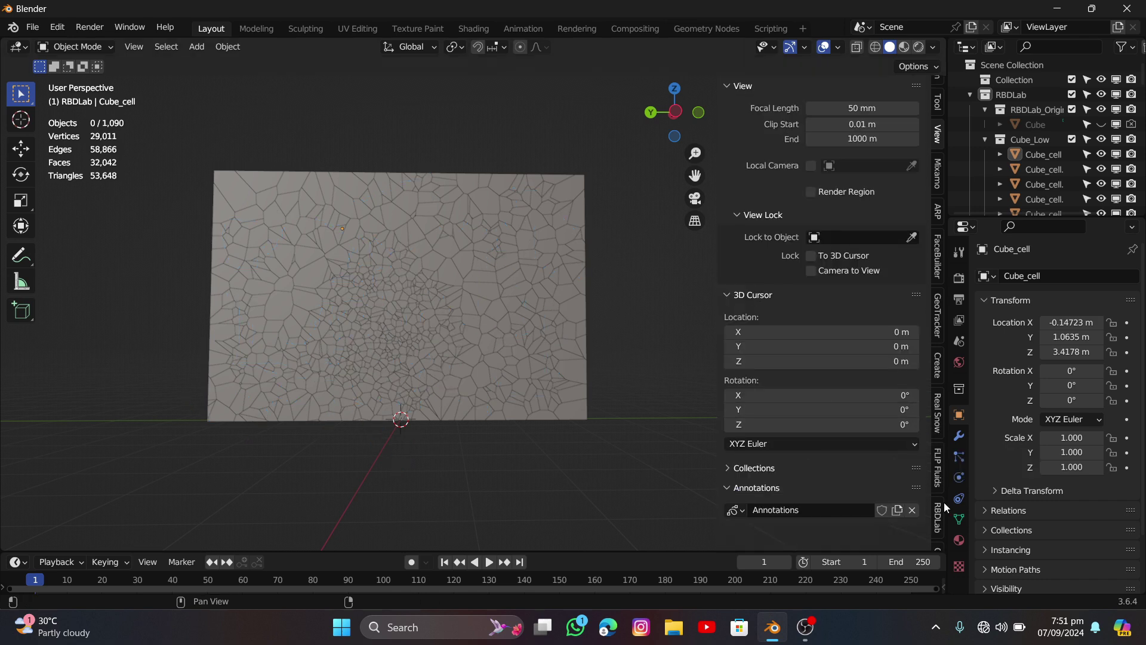
- Return to the RBDLab tools, apply the fracture from its details stage, and inspect the wall's chunk pattern
left_click(938, 537)
scroll(744, 403, "down", 6)
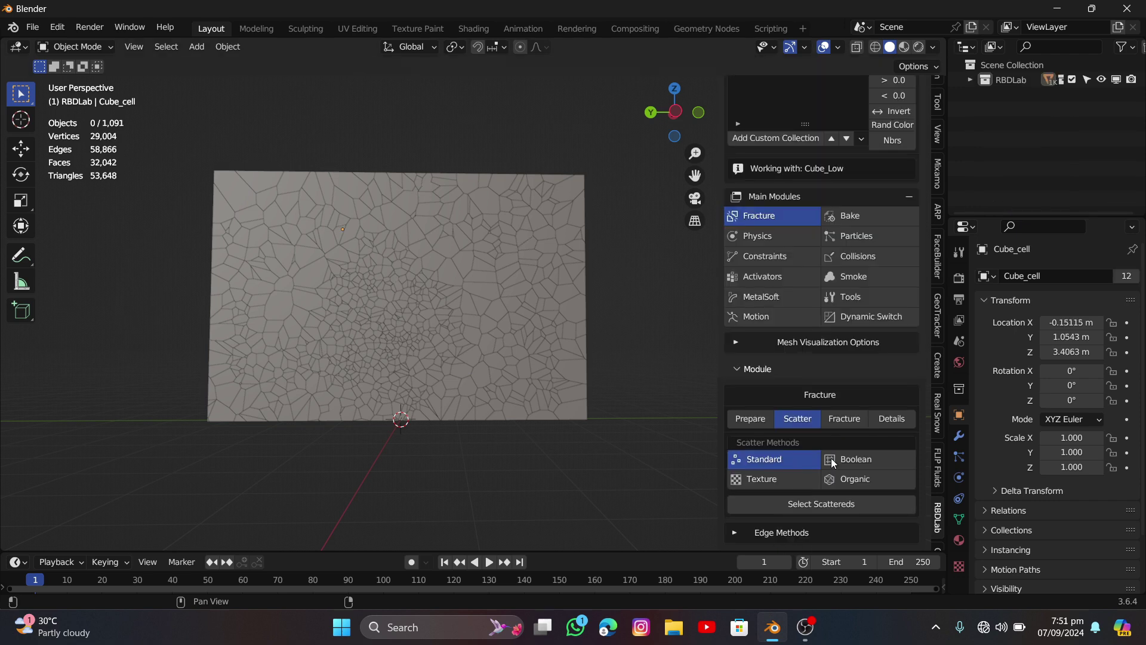
middle_click_drag(360, 378, 439, 353)
scroll(440, 353, "up", 2)
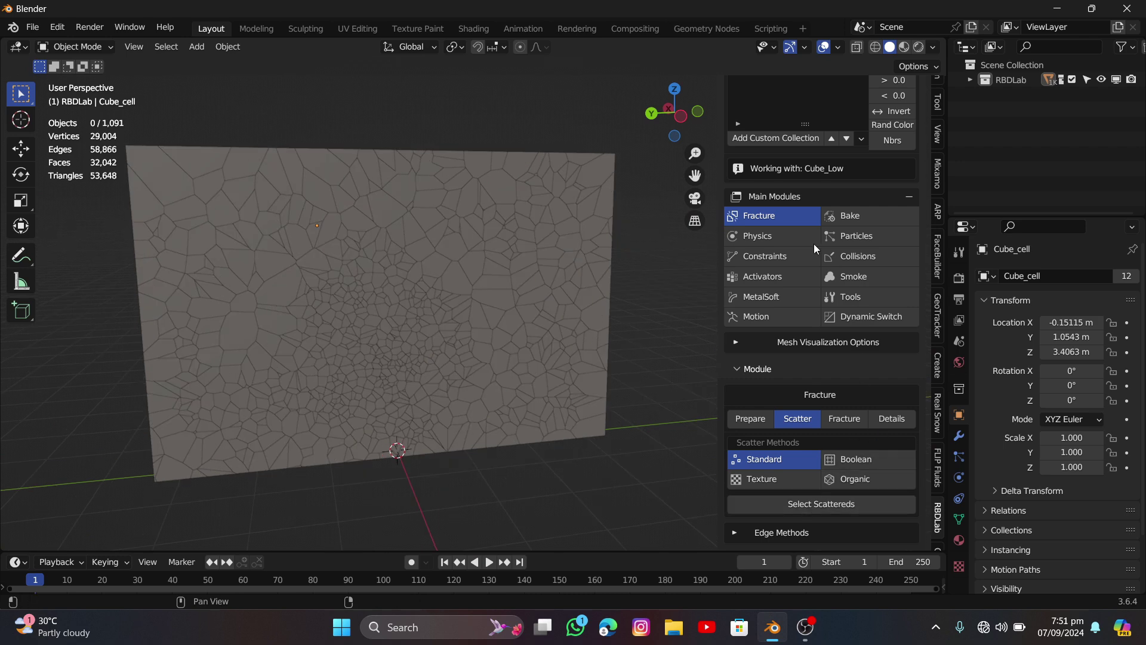
scroll(520, 304, "down", 3)
middle_click_drag(521, 305, 451, 308)
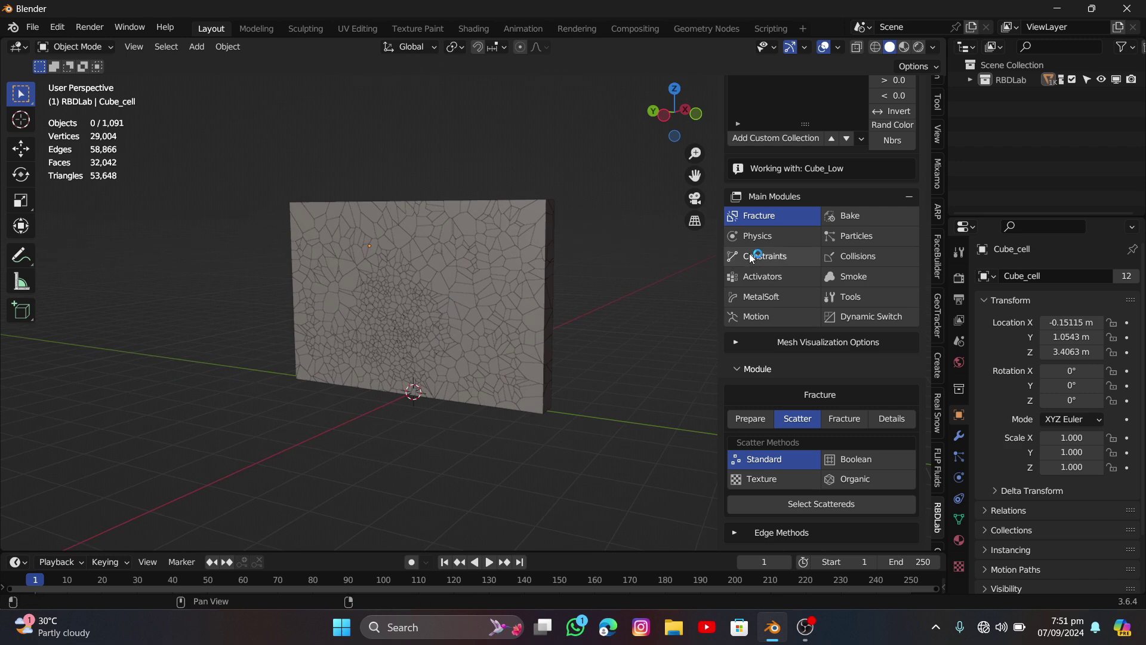
- Add a ground in RBDLab's Physics module and look through its dimensions and collision settings
left_click(775, 235)
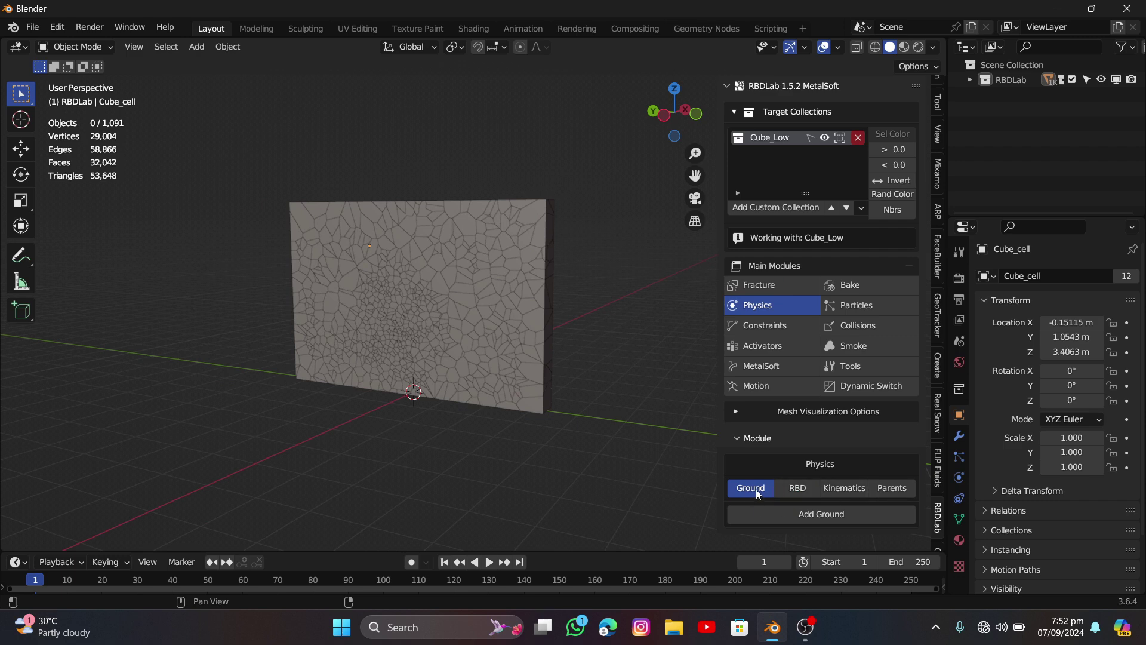
left_click(798, 516)
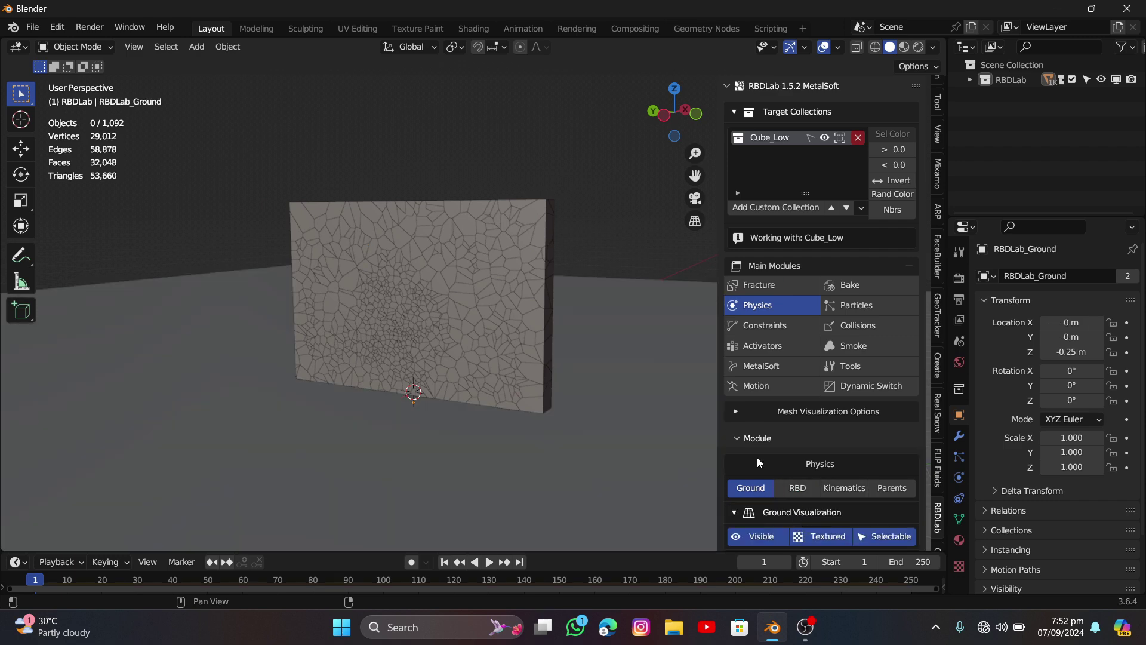
scroll(554, 399, "down", 3)
middle_click_drag(554, 400, 661, 386)
scroll(663, 389, "up", 5)
scroll(806, 448, "down", 8)
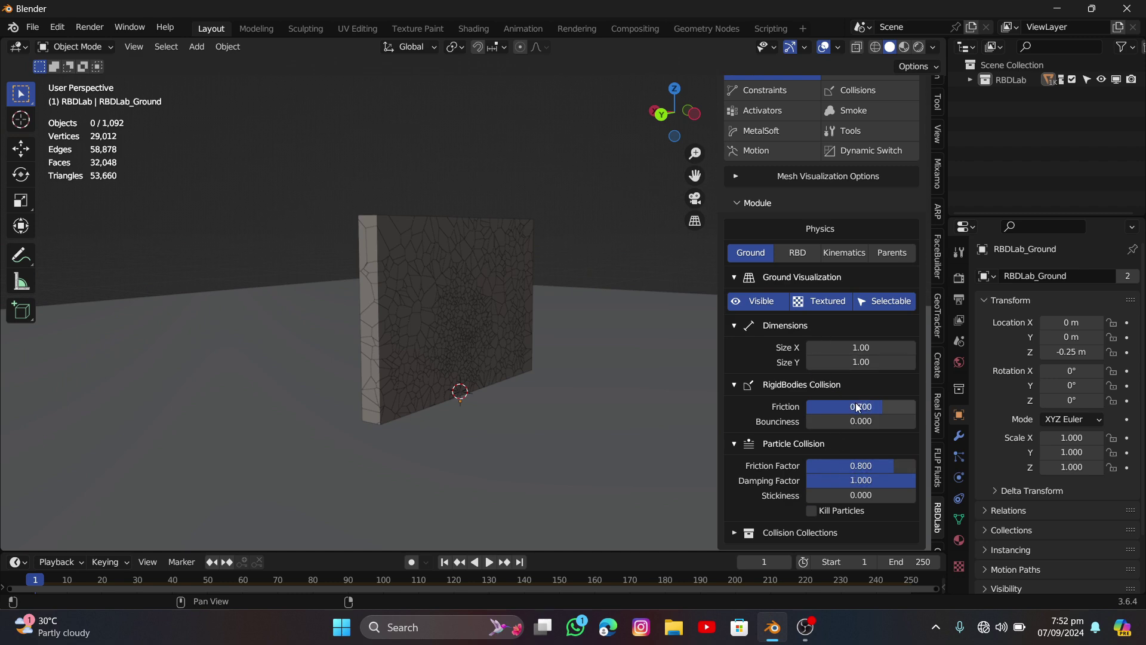
scroll(848, 349, "up", 3)
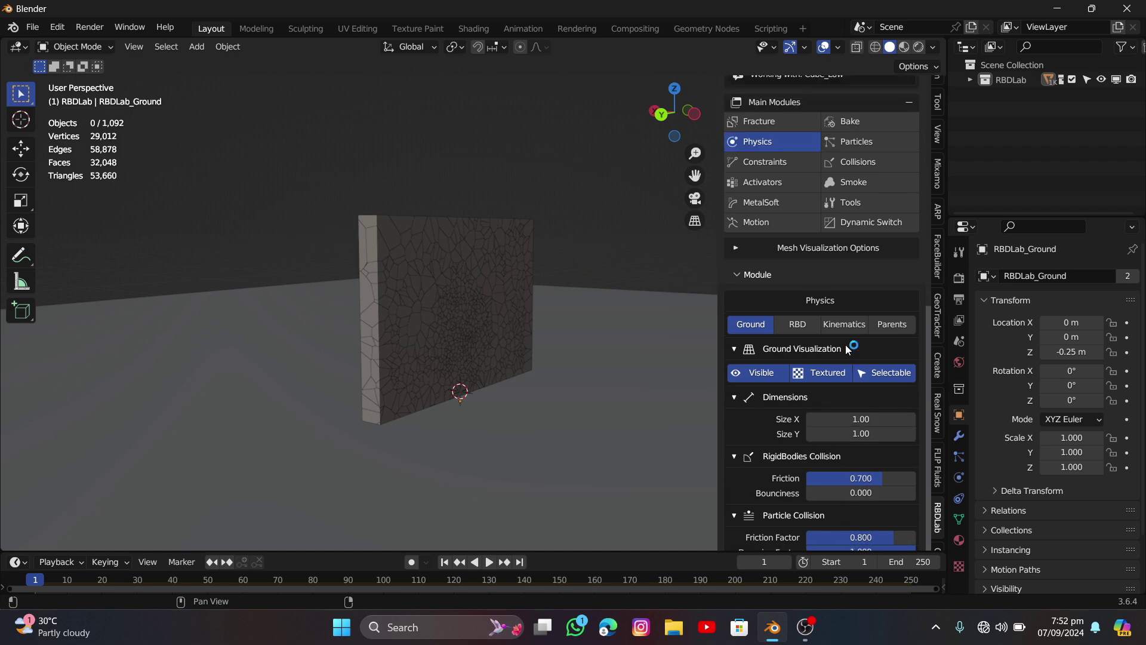
- Add rigid bodies to the wall chunks with Concrete mass, Convex Hull shape and removal of chunks with extremely low mass
left_click(798, 324)
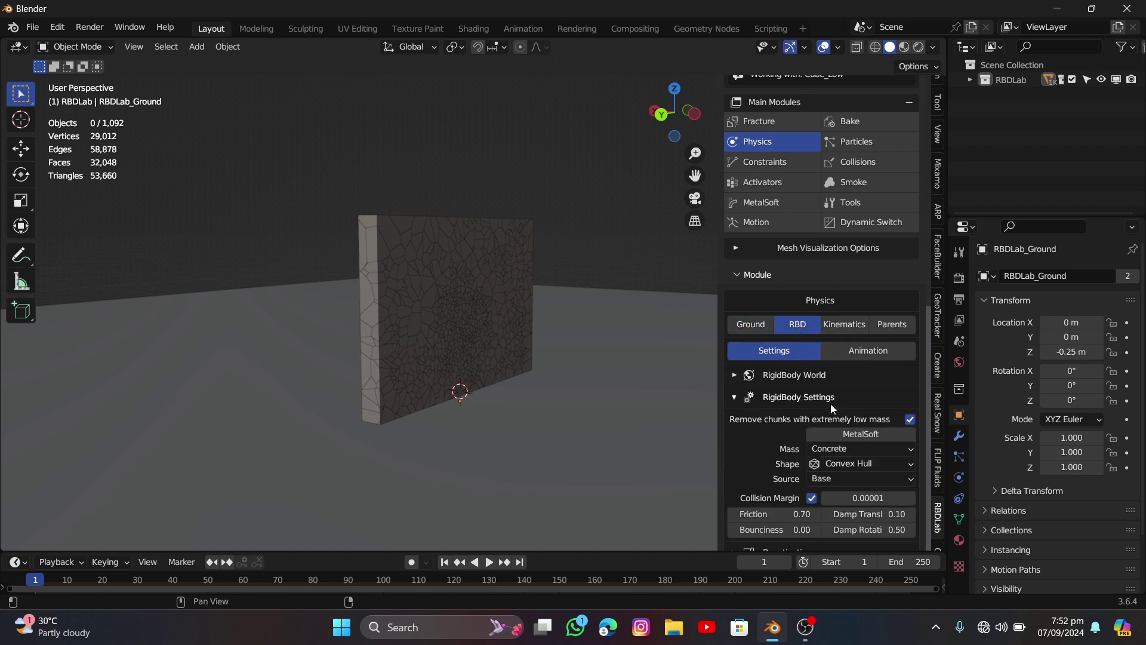
scroll(829, 404, "down", 4)
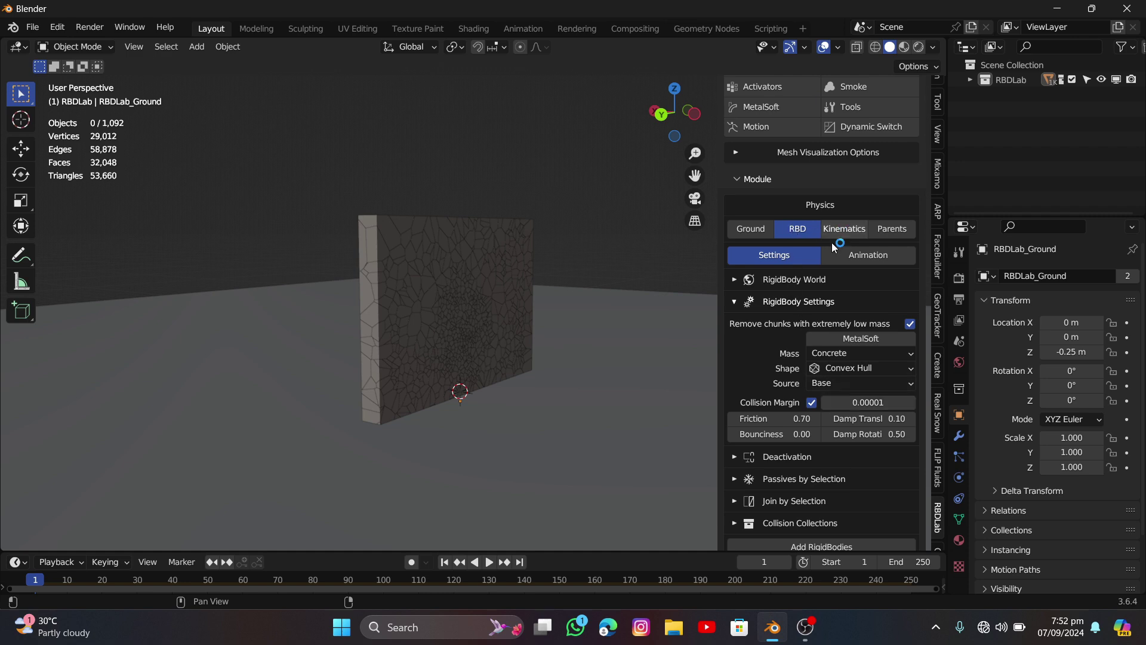
scroll(803, 441, "down", 1)
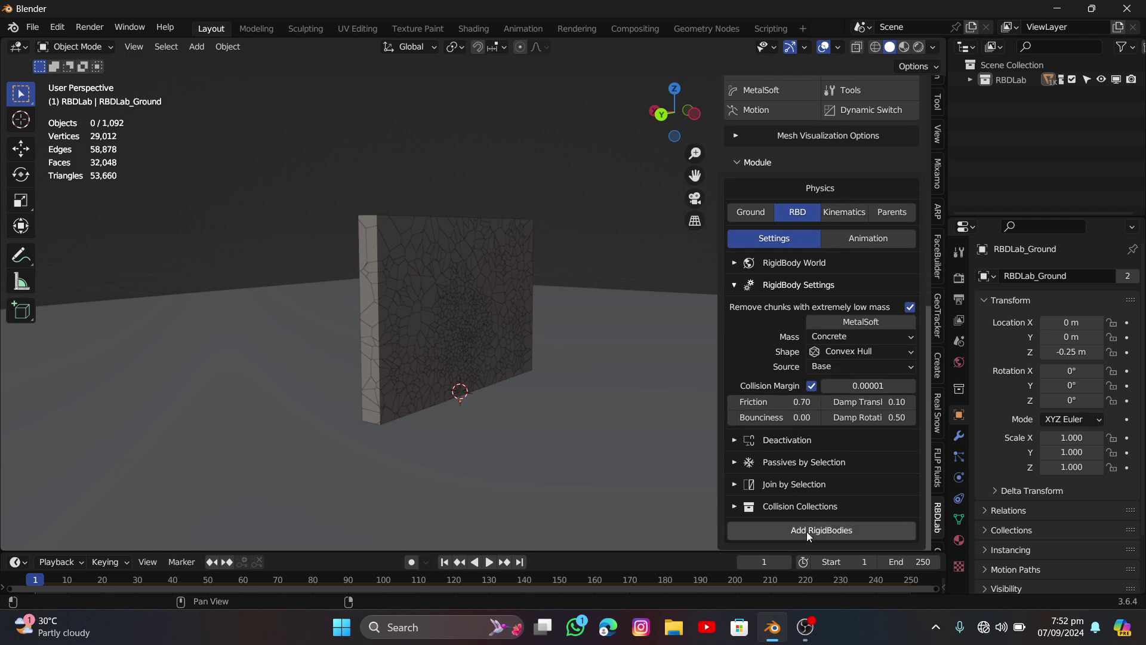
- Enlarge the timeline slightly and play the rigid body simulation of the wall
middle_click_drag(500, 275, 525, 347)
left_click_drag(388, 550, 388, 532)
middle_click_drag(444, 466, 451, 383)
key("space")
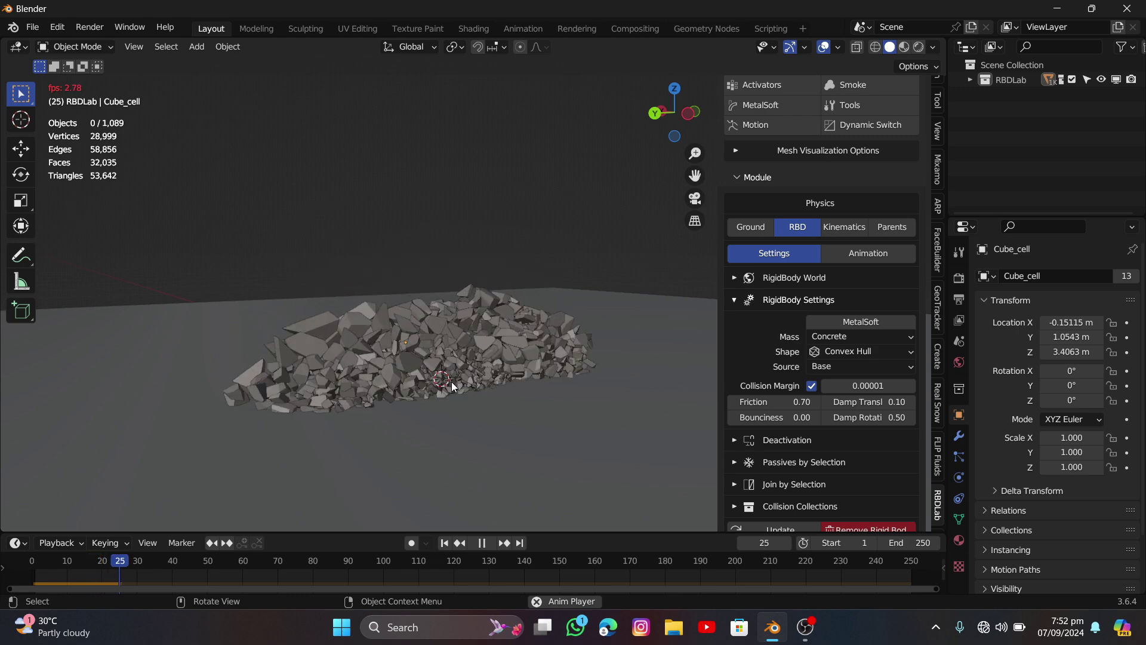
- Stop the playback, scrub back through the wall's collapse, and return to frame 1
left_click(482, 542)
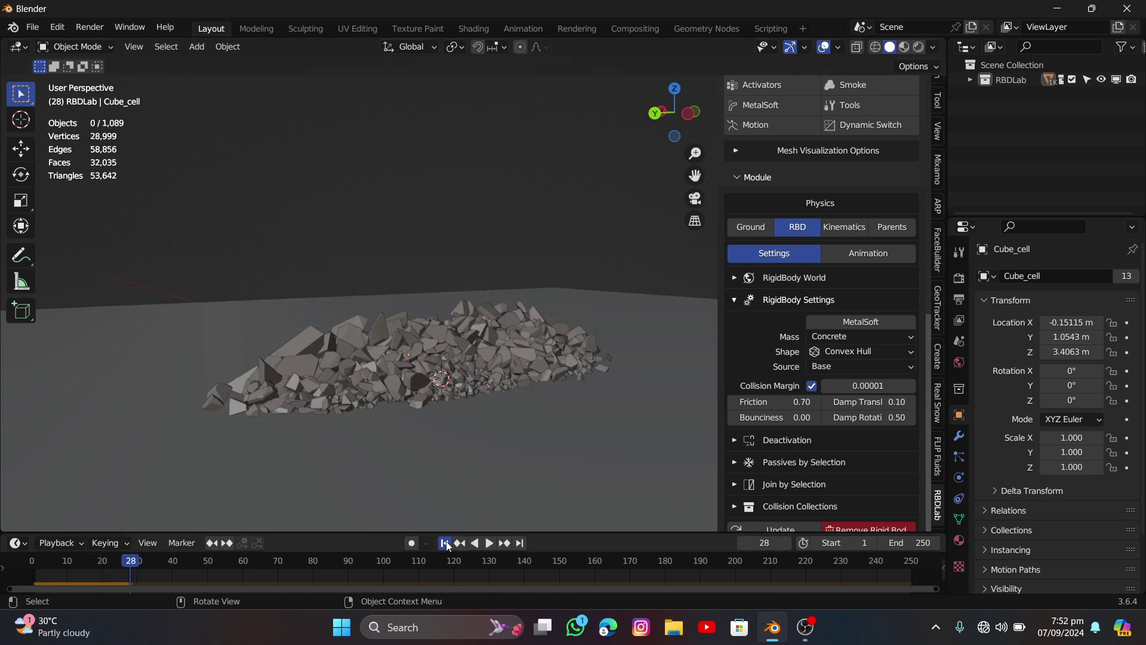
left_click(445, 543)
key("space")
left_click_drag(107, 576, 64, 582)
left_click(444, 543)
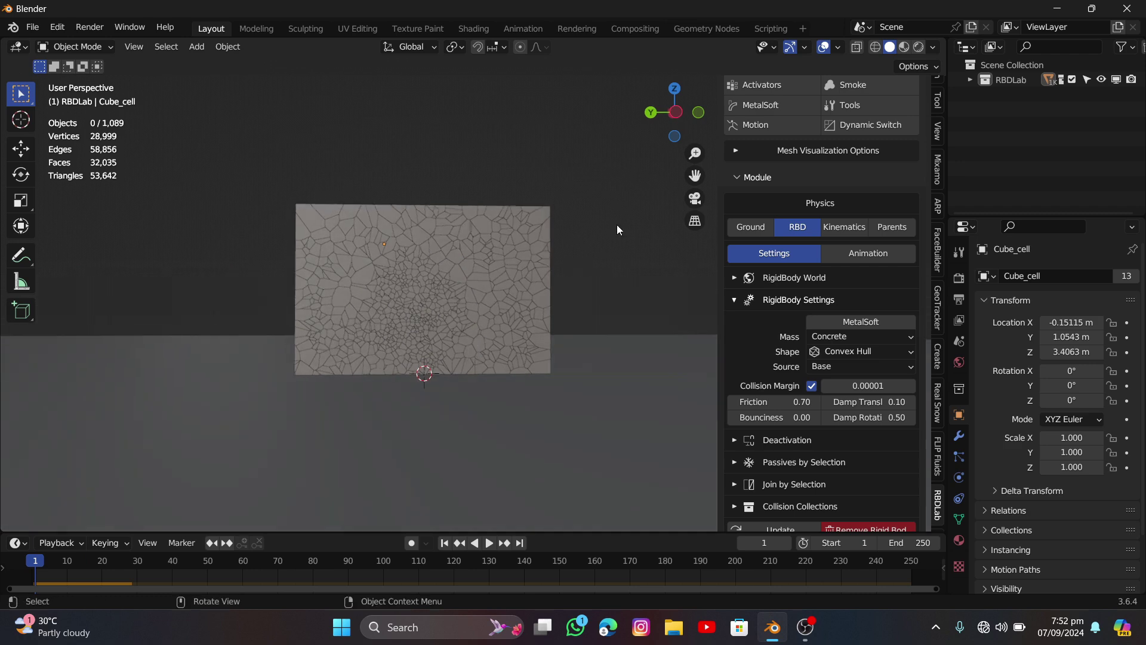
- In a wireframe side view, circle-select the wall's outer chunks, leaving the arch-shaped, finely fractured centre unselected
left_click(677, 113)
scroll(503, 272, "up", 1)
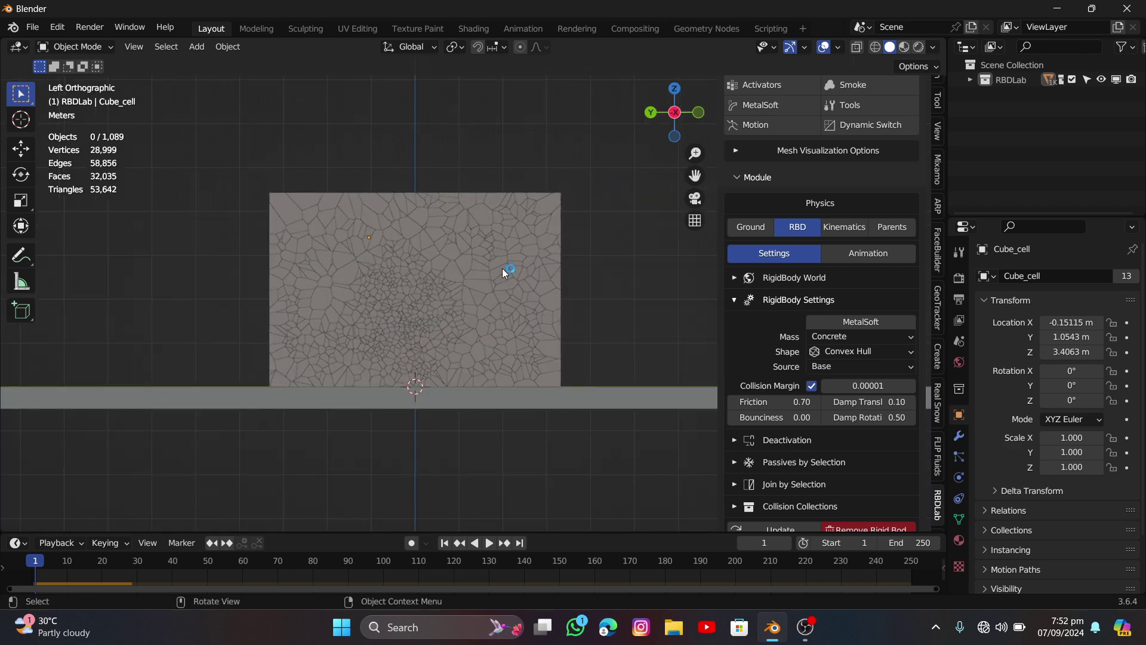
key("z")
left_click(499, 219)
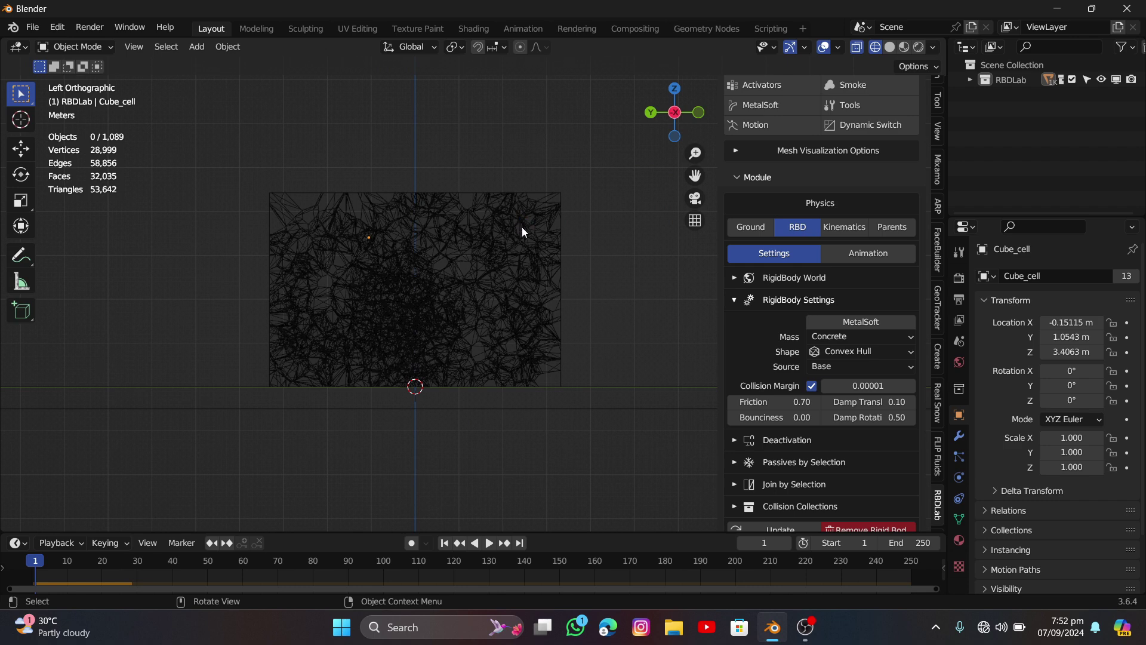
key("c")
mouse_move(549, 314)
left_mouse_down()
mouse_move(543, 320)
mouse_move(522, 217)
mouse_move(367, 168)
mouse_move(289, 198)
mouse_move(268, 264)
mouse_move(279, 319)
mouse_move(291, 319)
left_mouse_up()
right_click(297, 301)
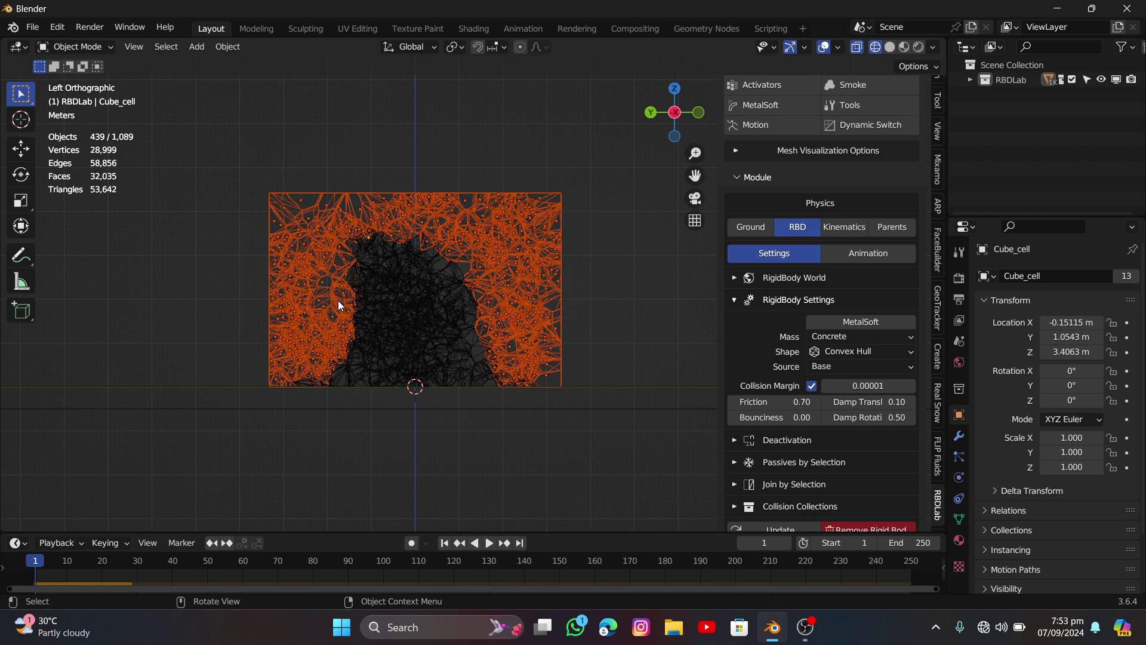
left_click_drag(339, 257, 366, 364)
left_click_drag(337, 310, 342, 370)
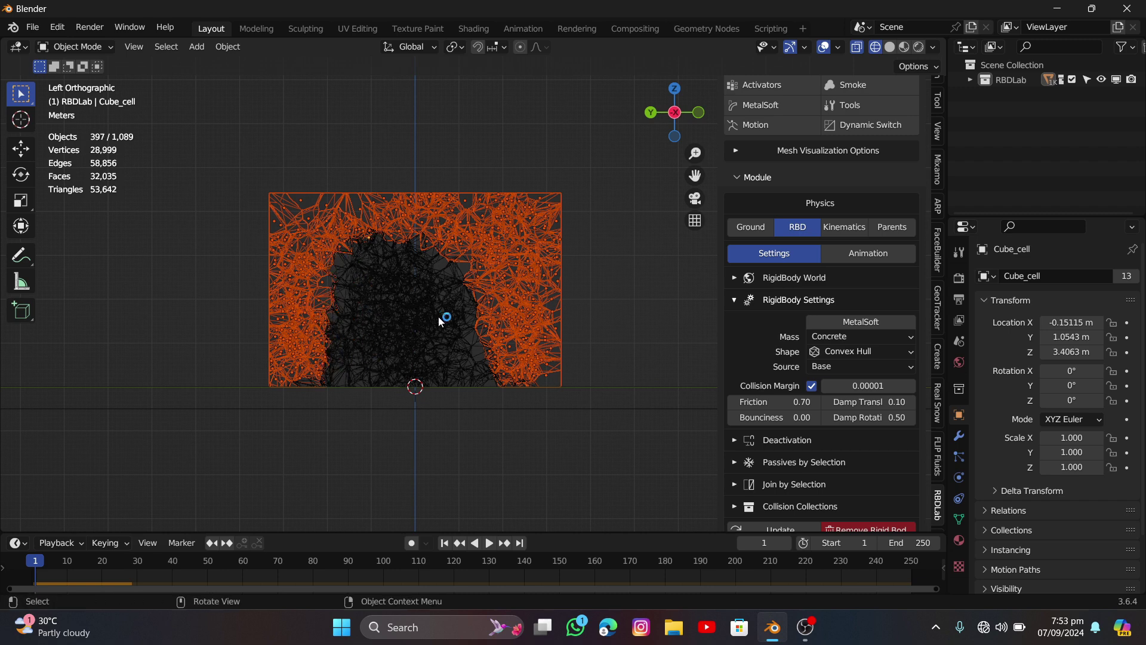
- Return to solid shading, set the selected outer chunks as passive rigid bodies, and update the rigid body settings
key("z")
left_click(506, 285)
mouse_move(506, 285)
middle_mouse_down()
mouse_move(455, 302)
mouse_move(278, 313)
mouse_move(274, 327)
mouse_move(506, 329)
mouse_move(625, 354)
middle_mouse_up()
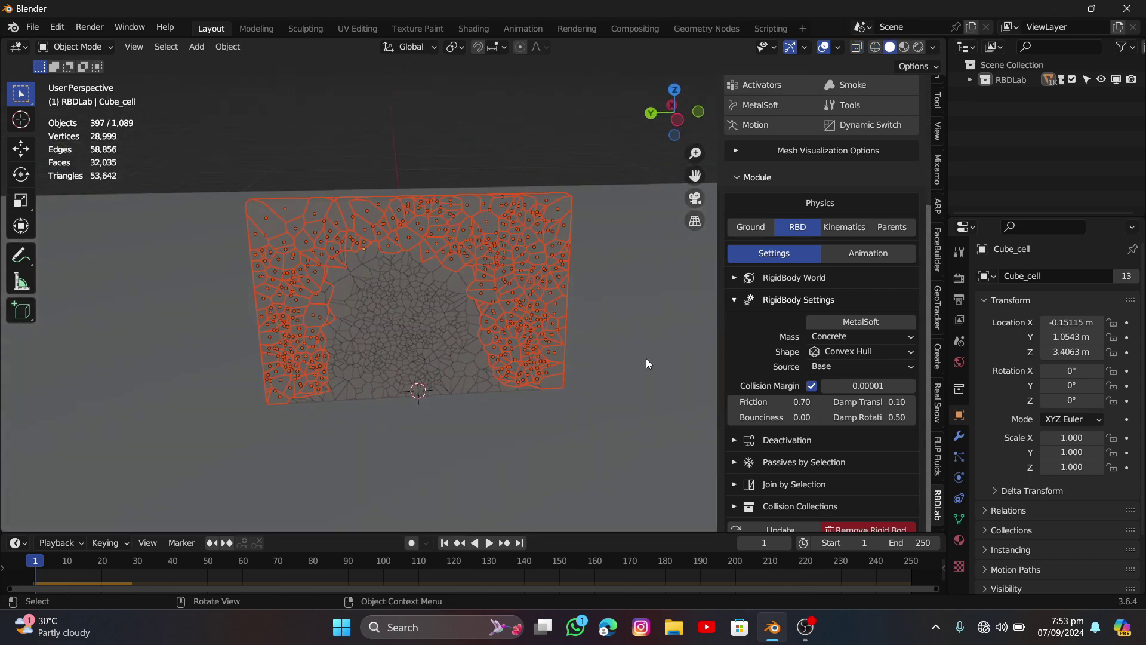
scroll(829, 403, "down", 1)
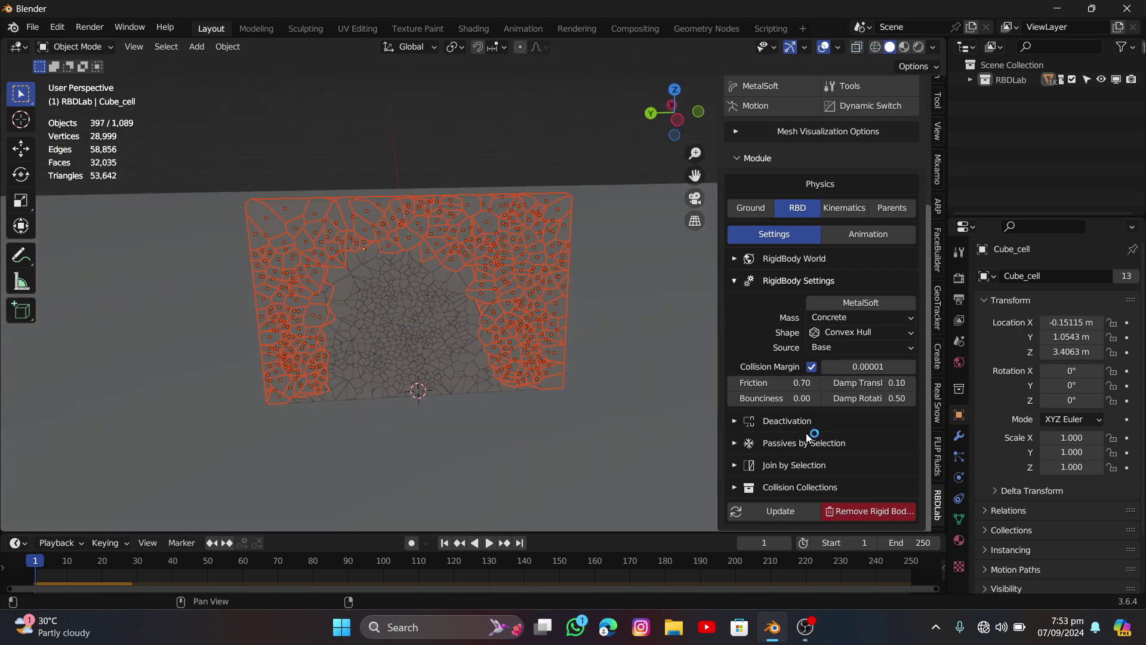
left_click(736, 443)
left_click(772, 468)
middle_click_drag(575, 323, 528, 323)
scroll(800, 442, "down", 1)
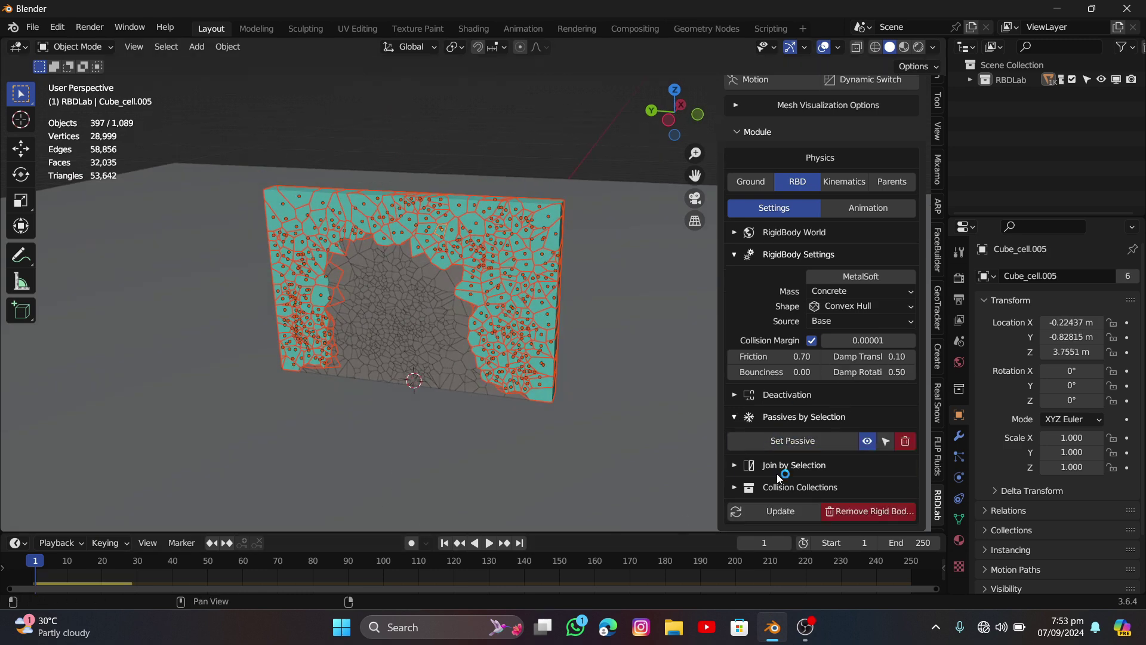
left_click(769, 512)
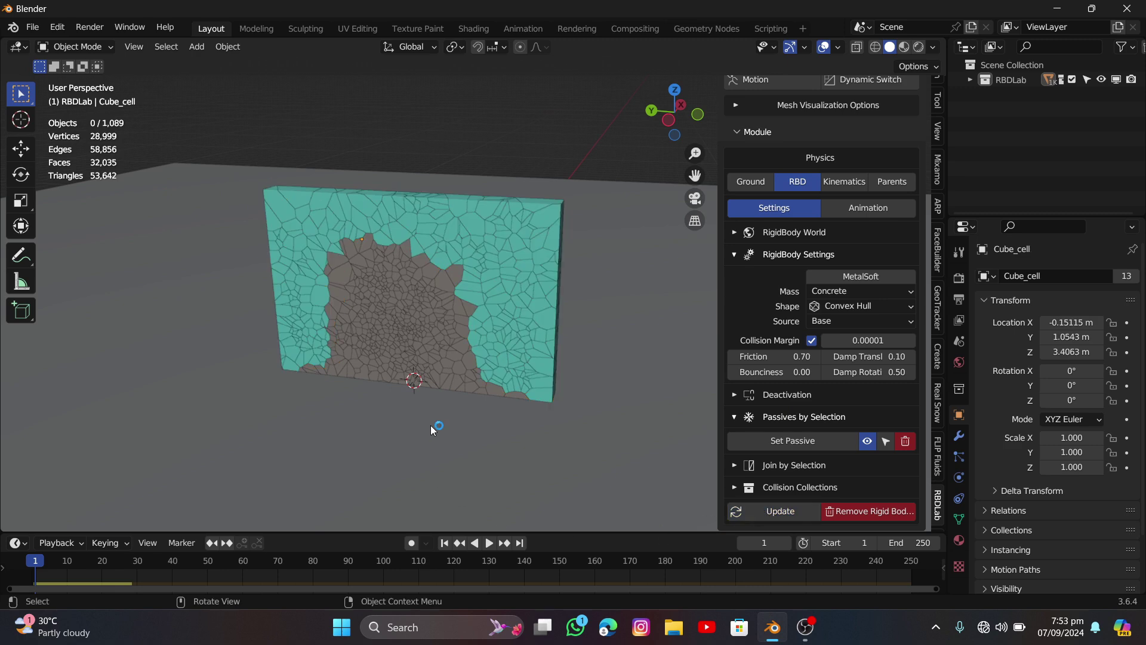
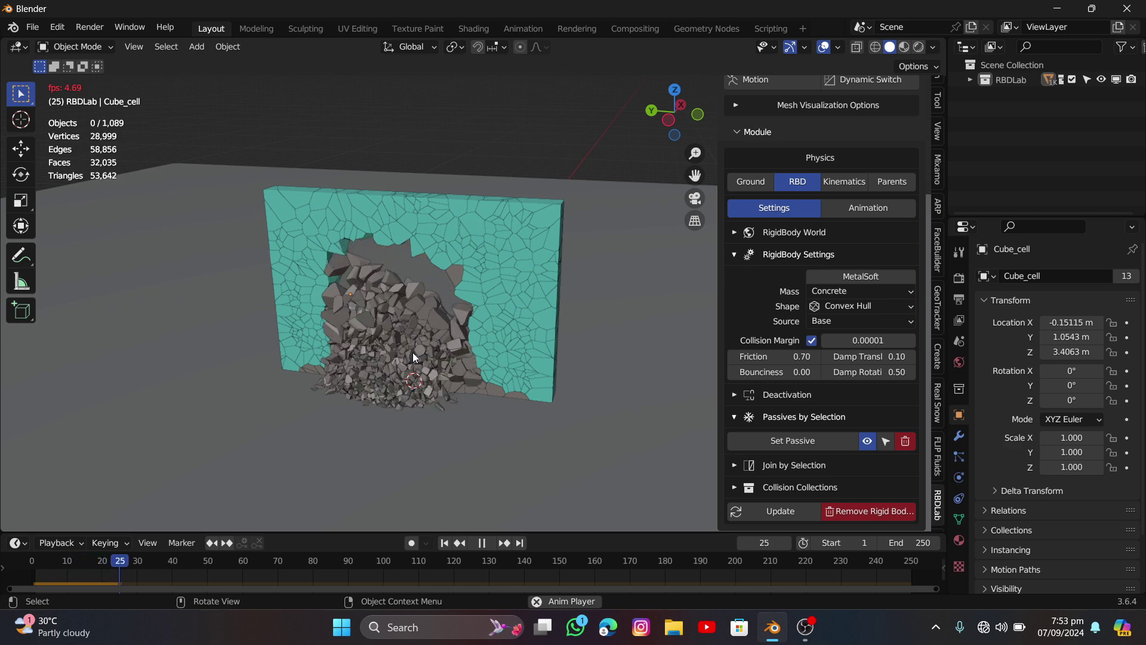
- Review the simulation with the passive outer chunks from another angle, then rewind to frame 1
key("space")
mouse_move(413, 356)
middle_mouse_down()
mouse_move(412, 388)
mouse_move(437, 291)
mouse_move(410, 359)
mouse_move(399, 357)
middle_mouse_up()
left_click(444, 543)
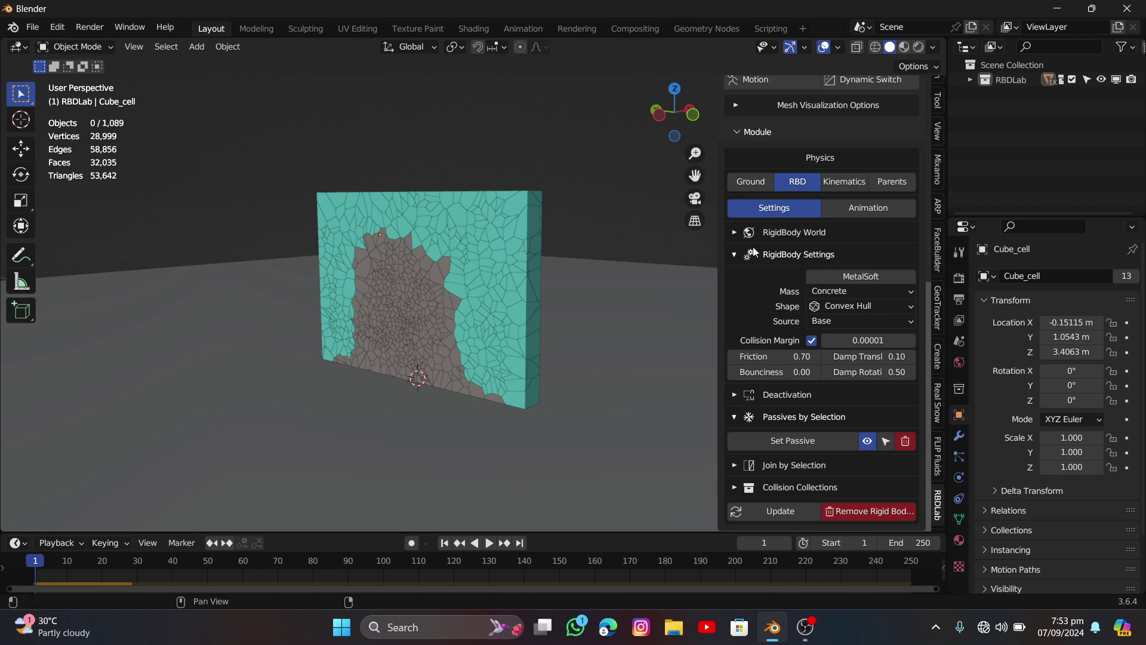
- Look through the RigidBody World simulation start and end values and the Deactivation options
left_click(734, 232)
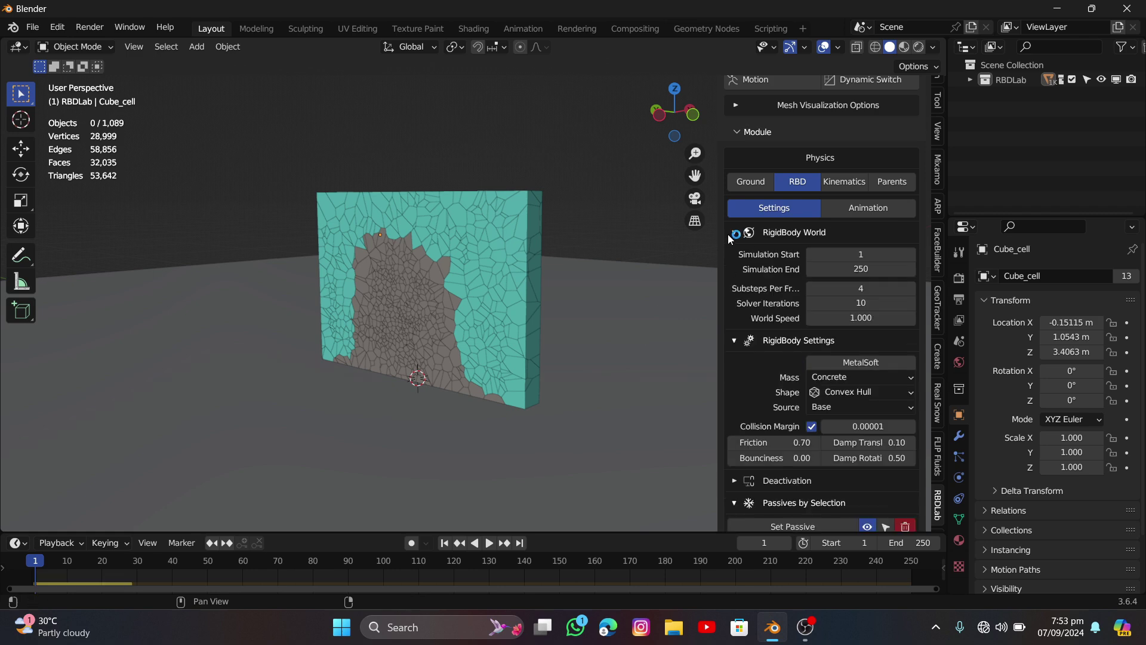
left_click(855, 256)
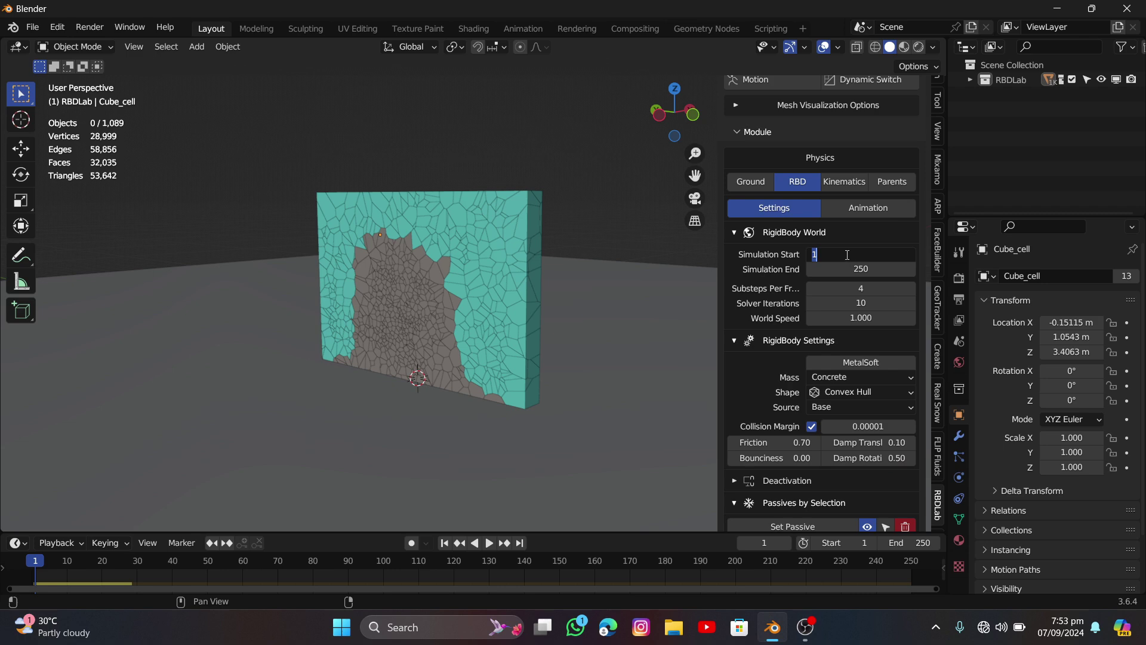
key("Return")
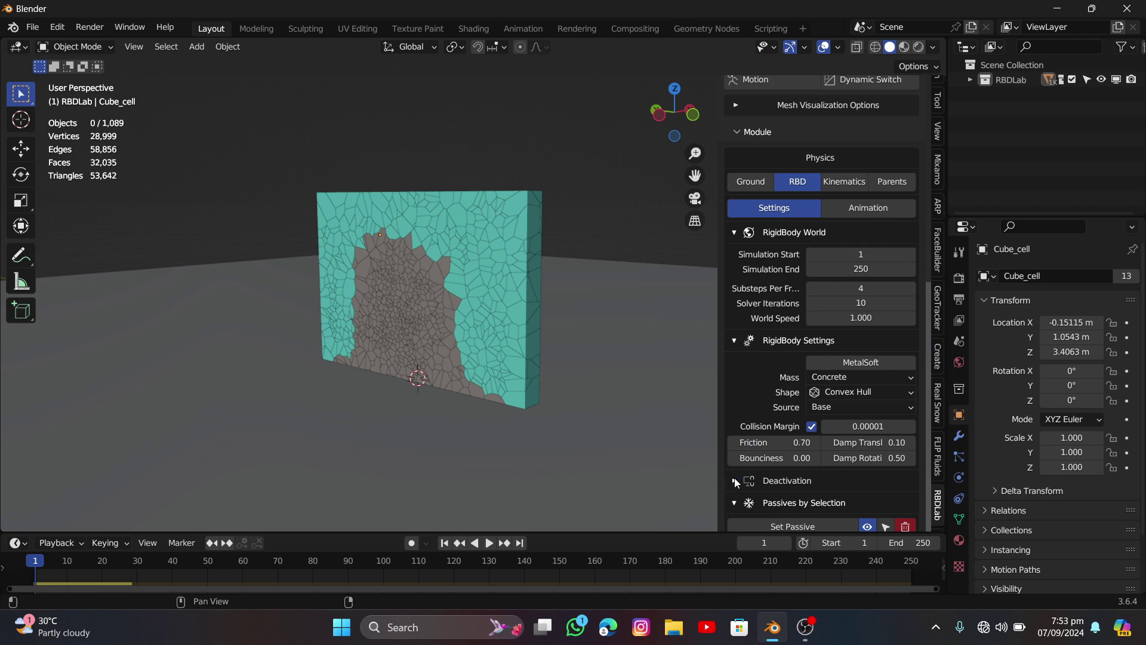
left_click(734, 480)
scroll(783, 389, "down", 3)
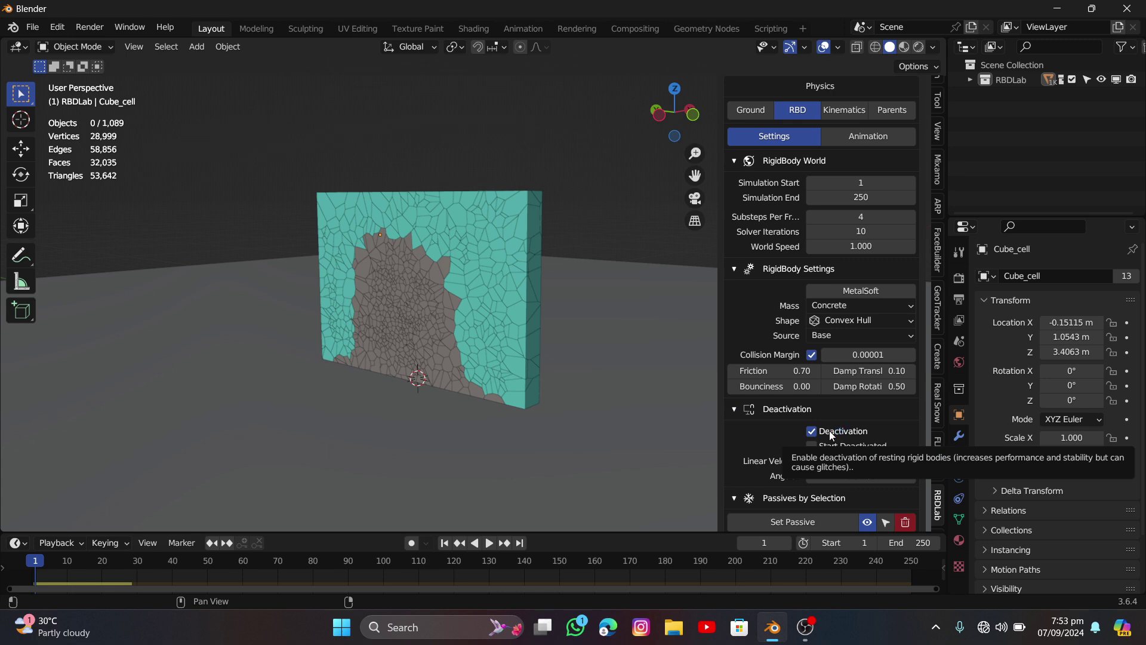
scroll(765, 378, "up", 5)
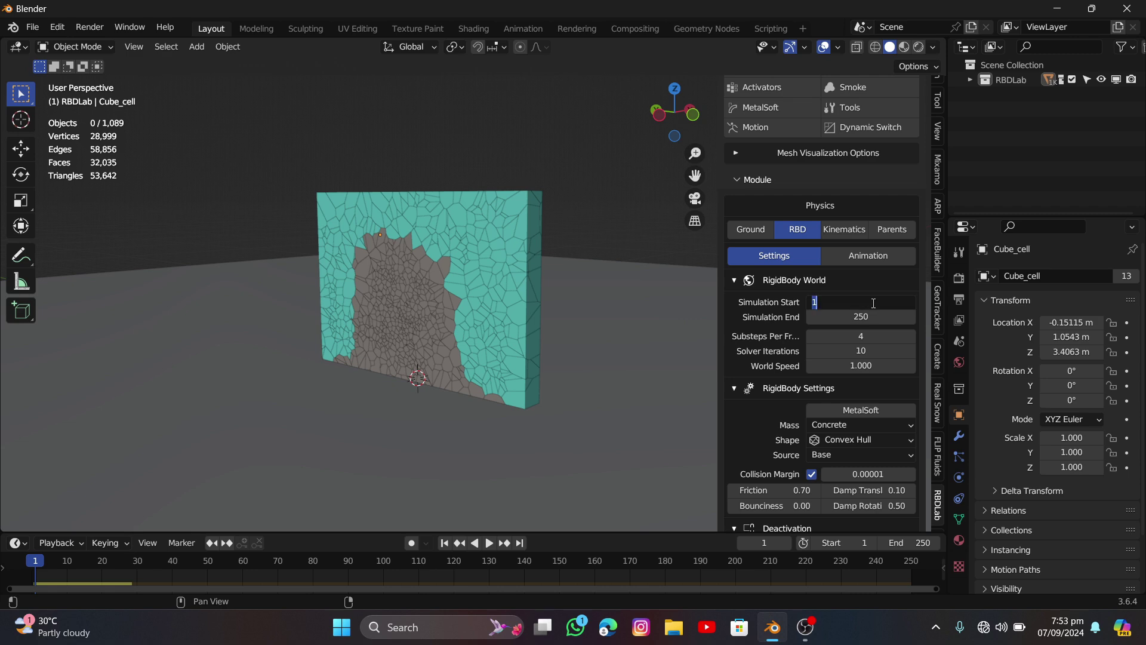
- Add a cube mesh at the foot of the wall and scale it down to about 0.79
middle_click_drag(532, 323, 546, 343)
key("shift+a")
mouse_move(516, 305)
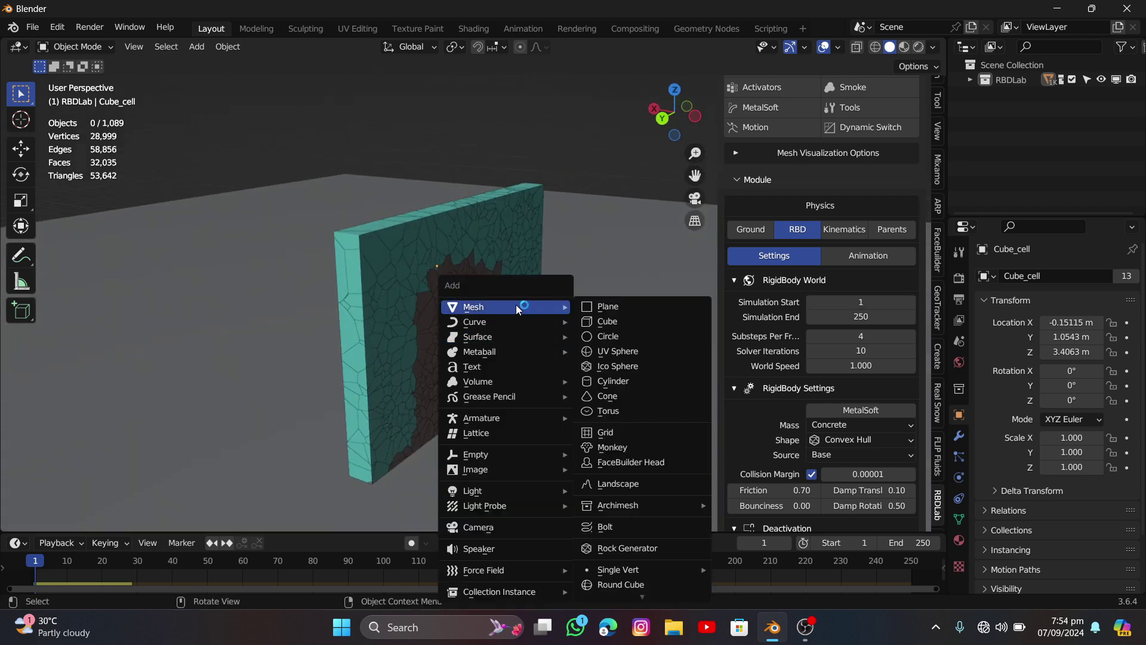
left_click(599, 323)
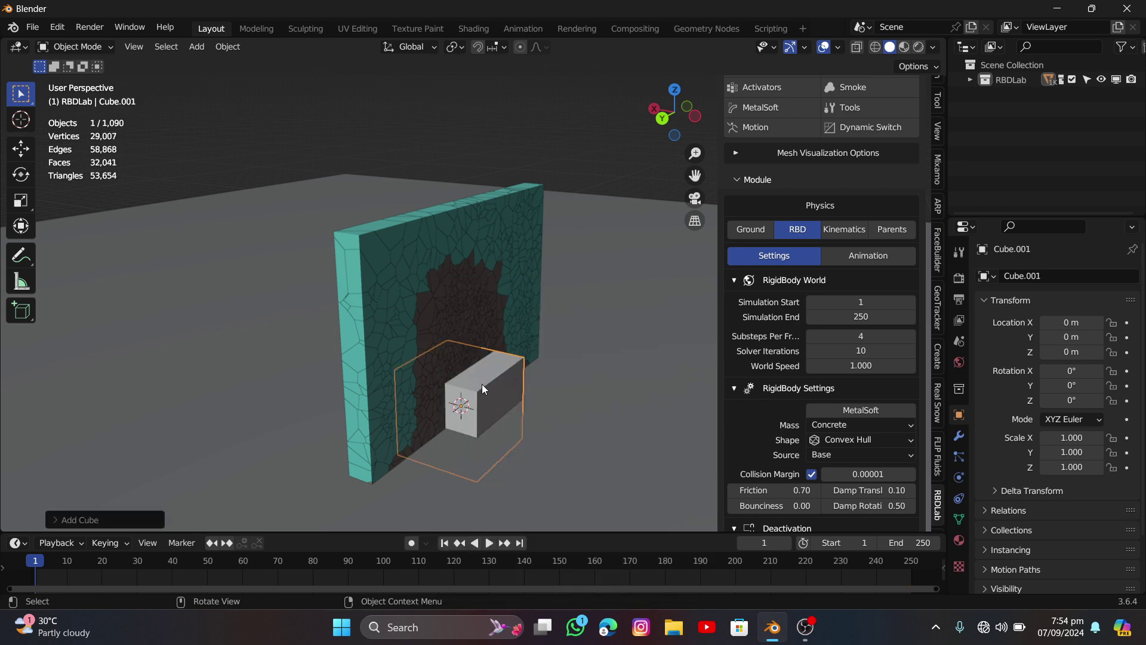
key("s")
left_click(518, 409)
- Raise the cube to about 0.81 m on Z and move it in front of the wall at about 2.69 m on X
key("g")
key("z")
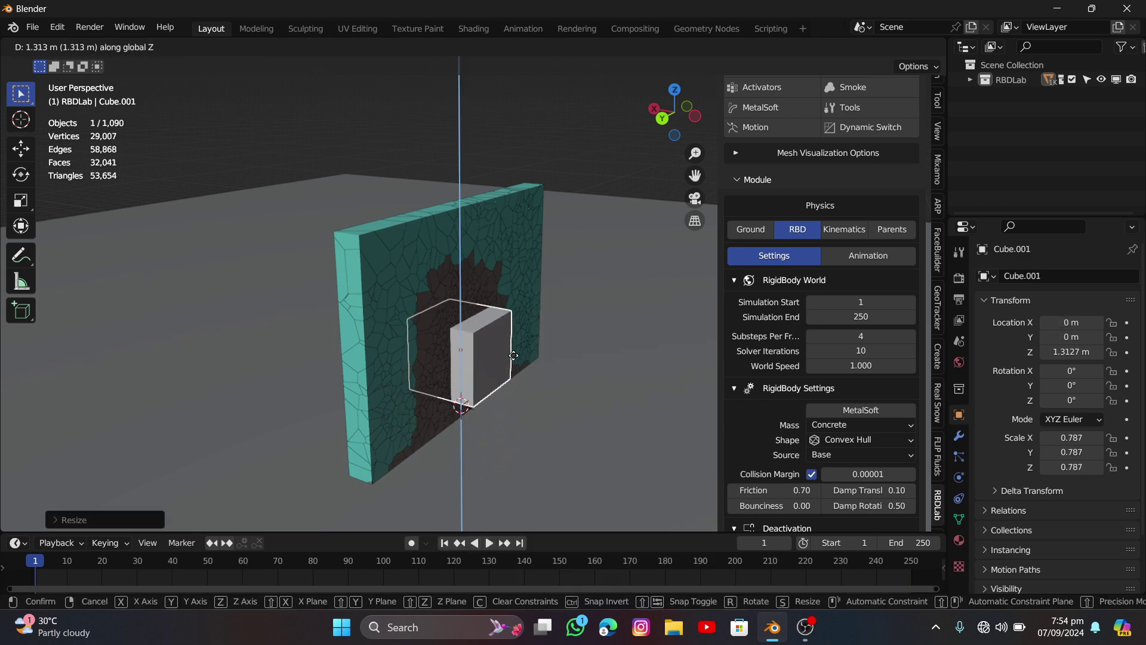
left_click(515, 382)
middle_click_drag(515, 382, 561, 399)
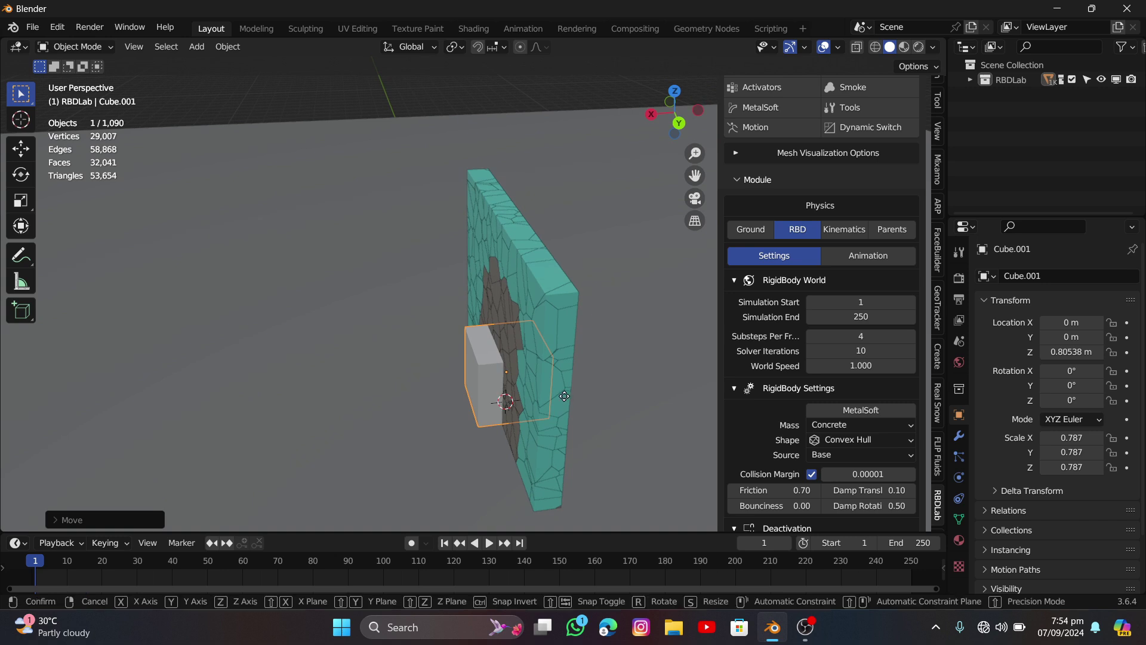
key("x")
left_click(440, 418)
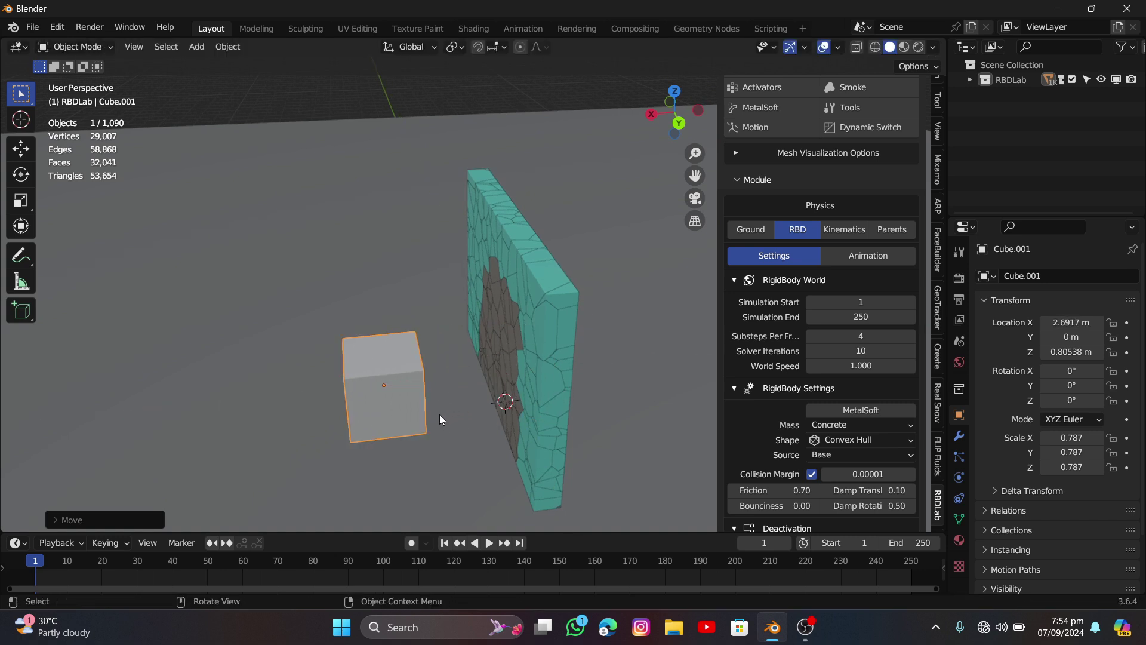
- Insert a Location keyframe for the cube at frame 40
middle_click_drag(439, 415, 324, 342)
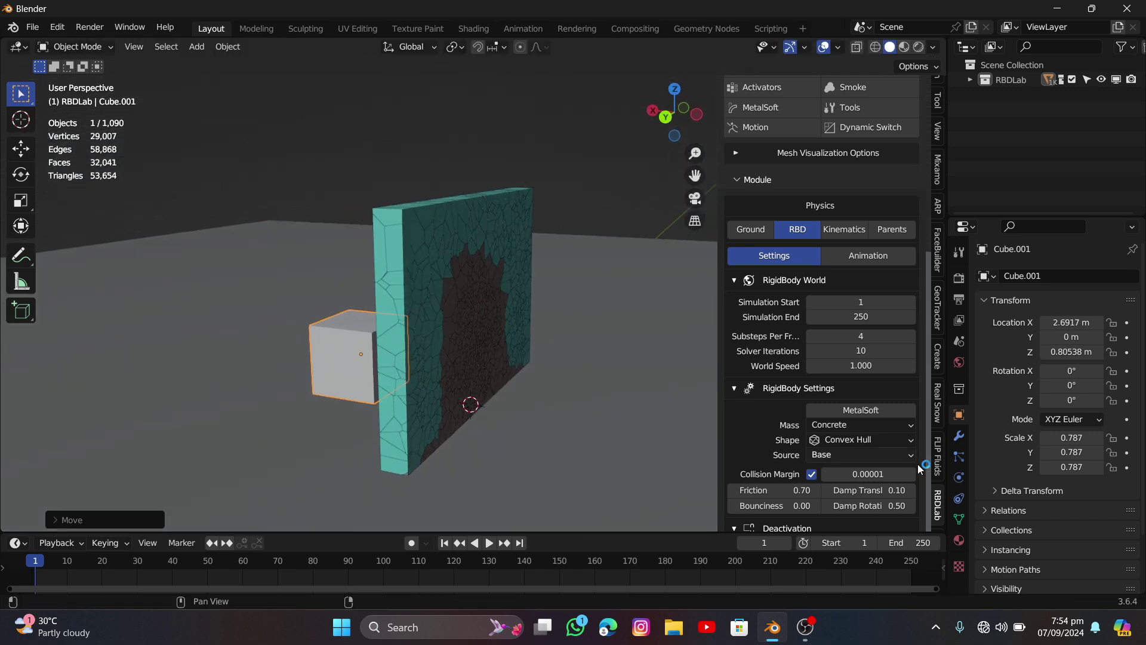
key("i")
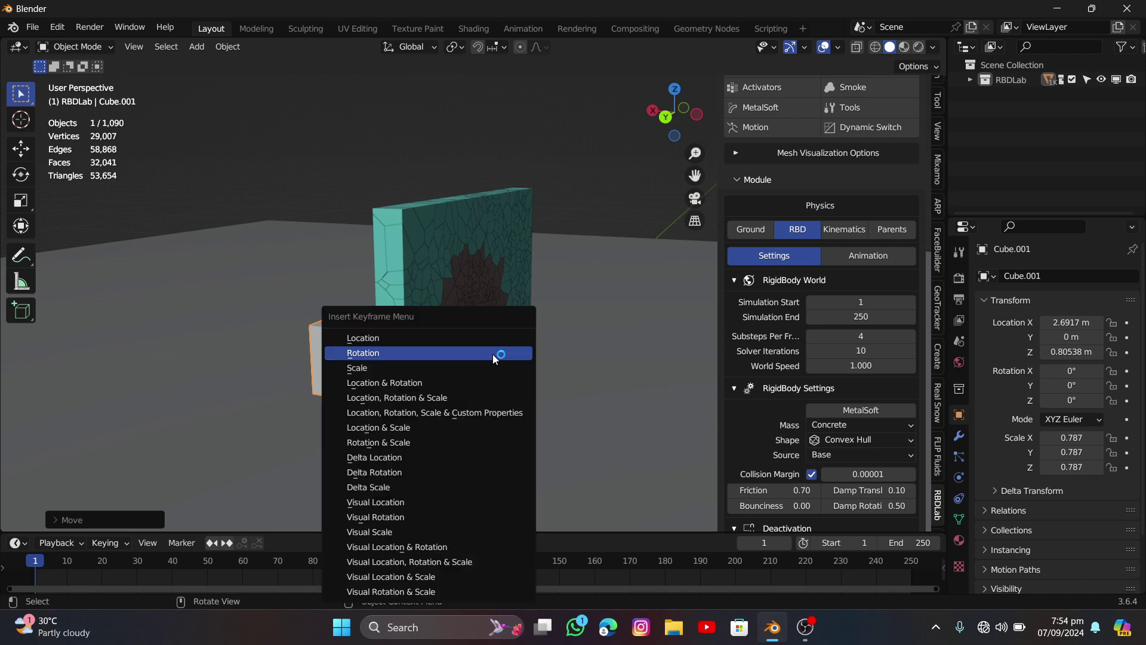
key("space")
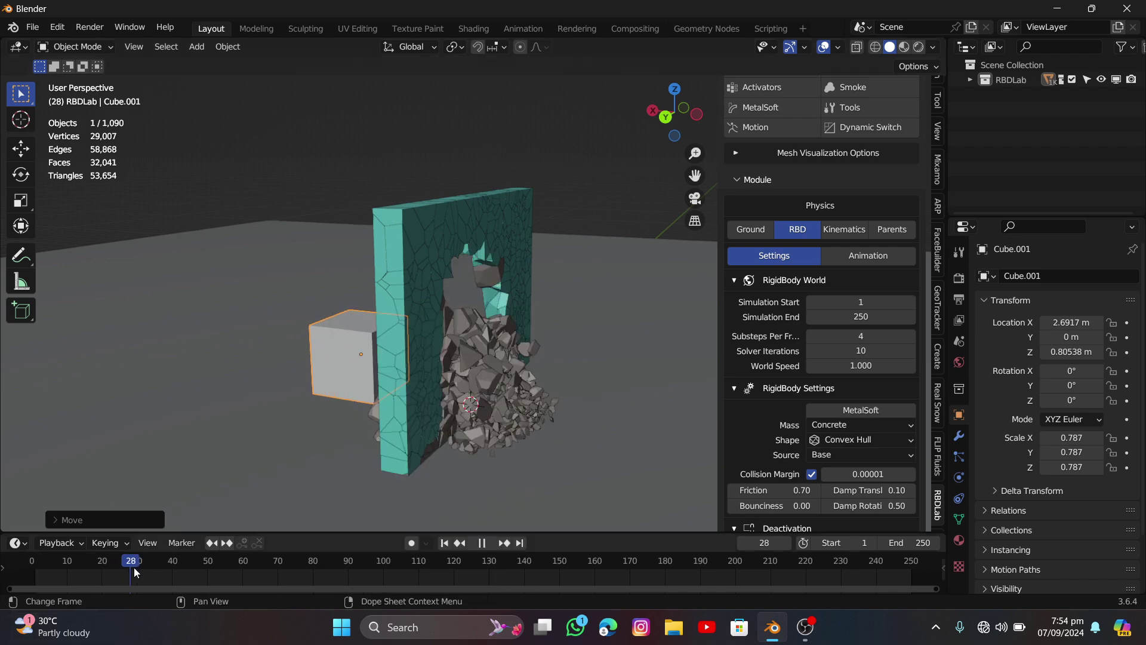
key("space")
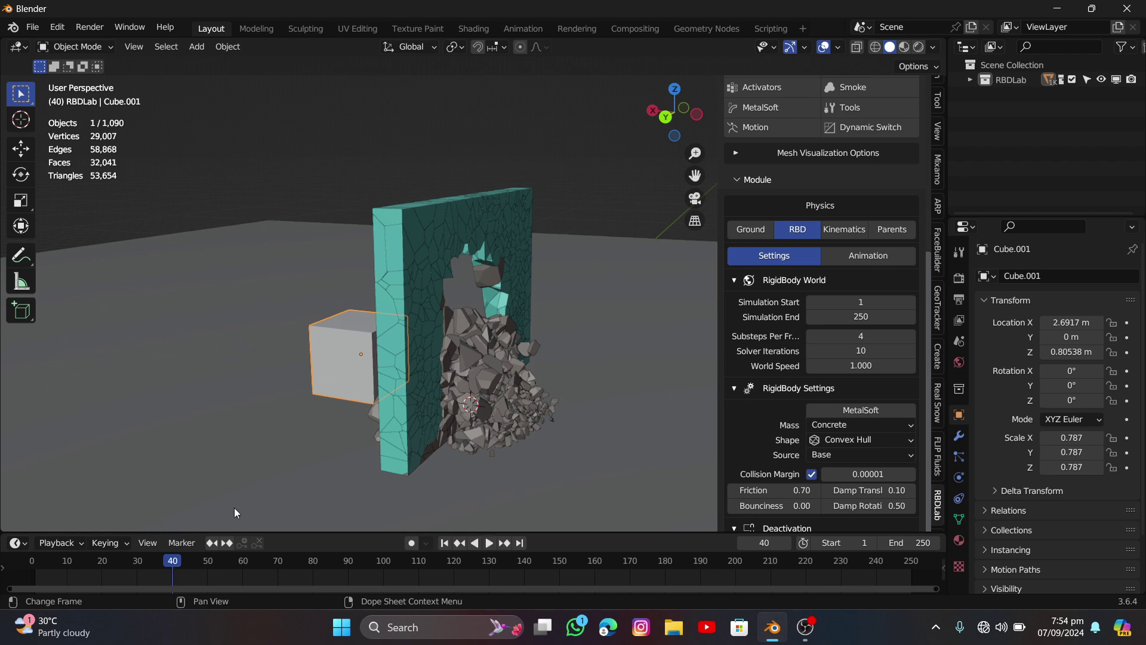
key("i")
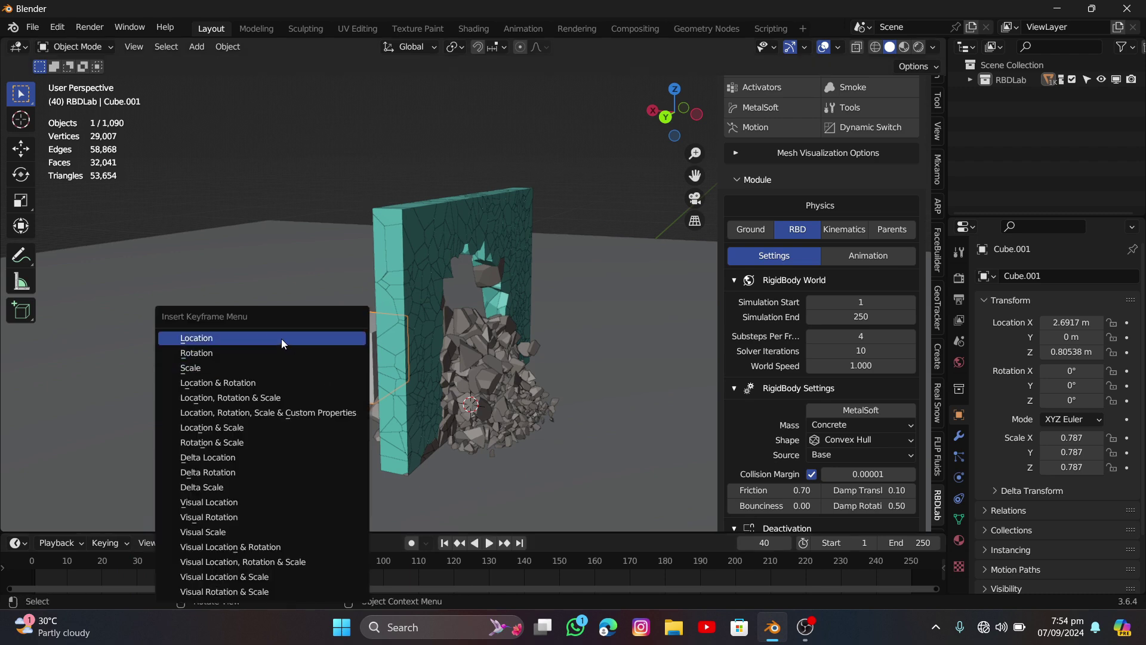
left_click(281, 338)
- At frame 40, move the cube farther from the wall to about 7.86 m on X and re-key its Location
key("space")
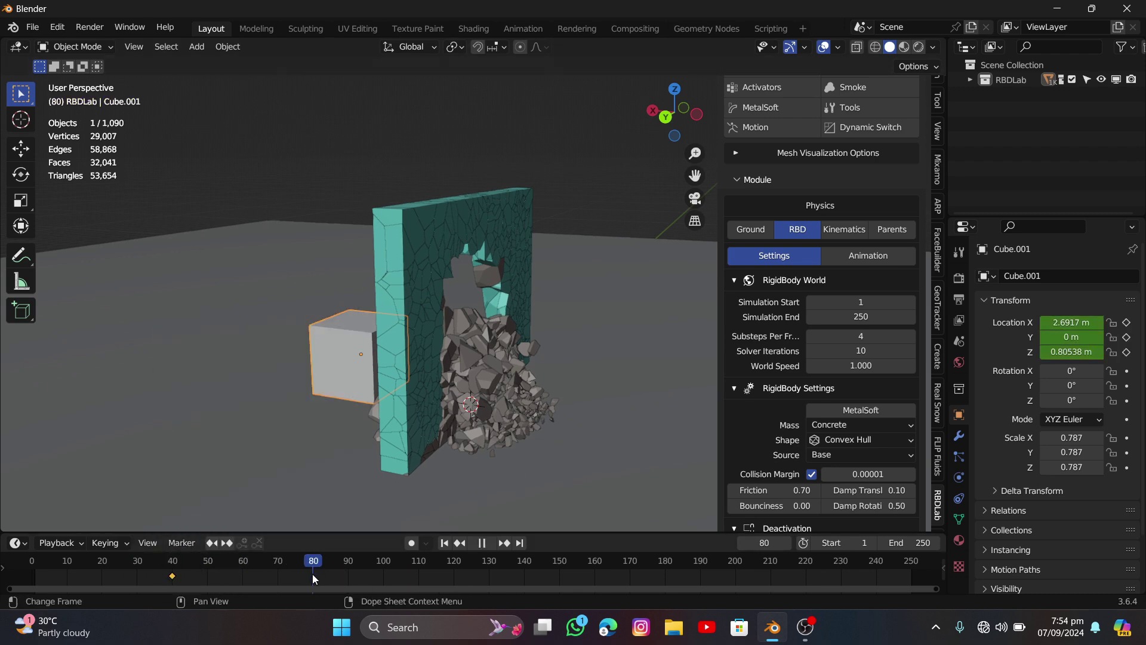
key("space")
middle_click_drag(358, 429, 467, 380)
scroll(386, 409, "down", 3)
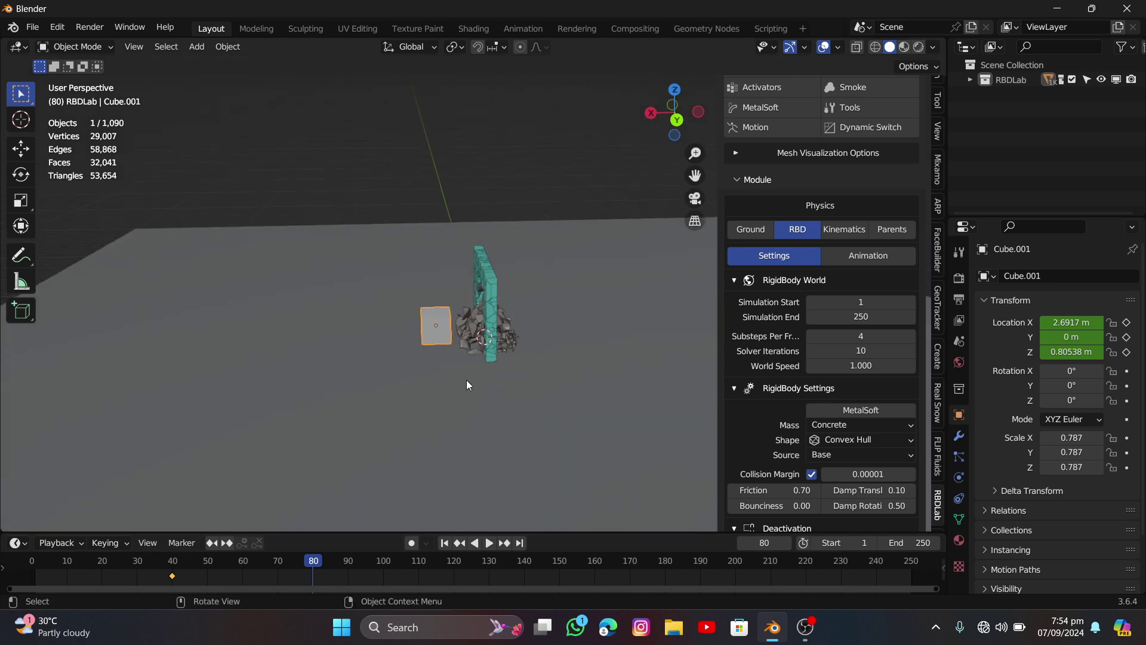
left_click(459, 542)
key("g")
key("x")
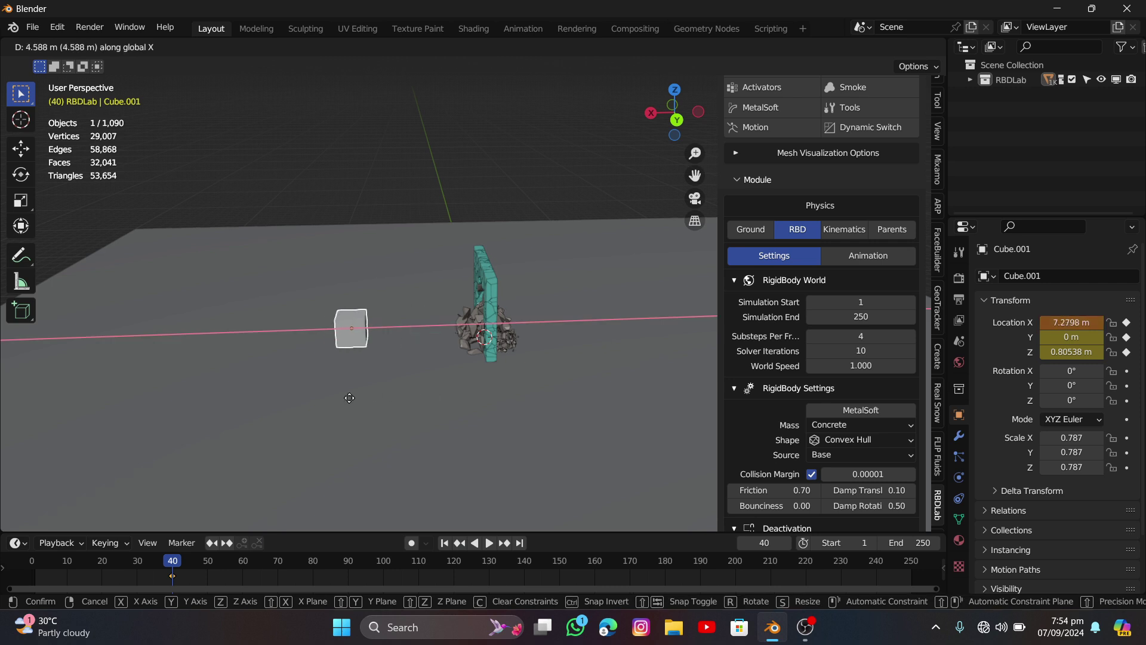
left_click(381, 356)
key("i")
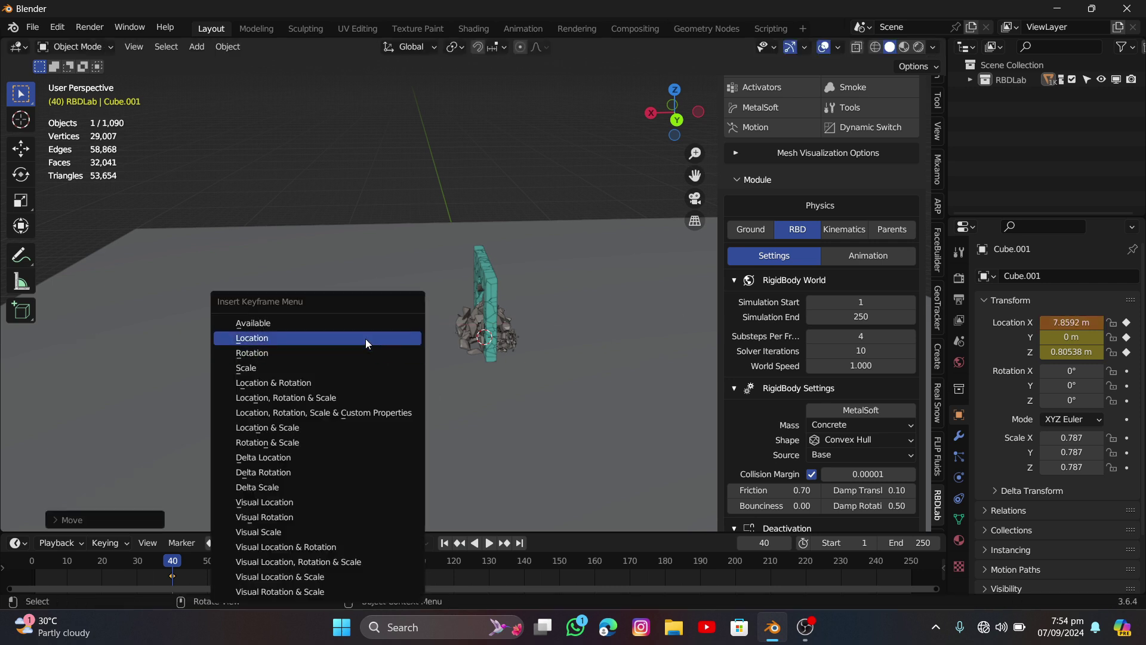
left_click(365, 338)
- At frame 80, move the cube past the wall to about -10.8 m on X, key its Location, and set the keyframe interpolation
left_click(315, 565)
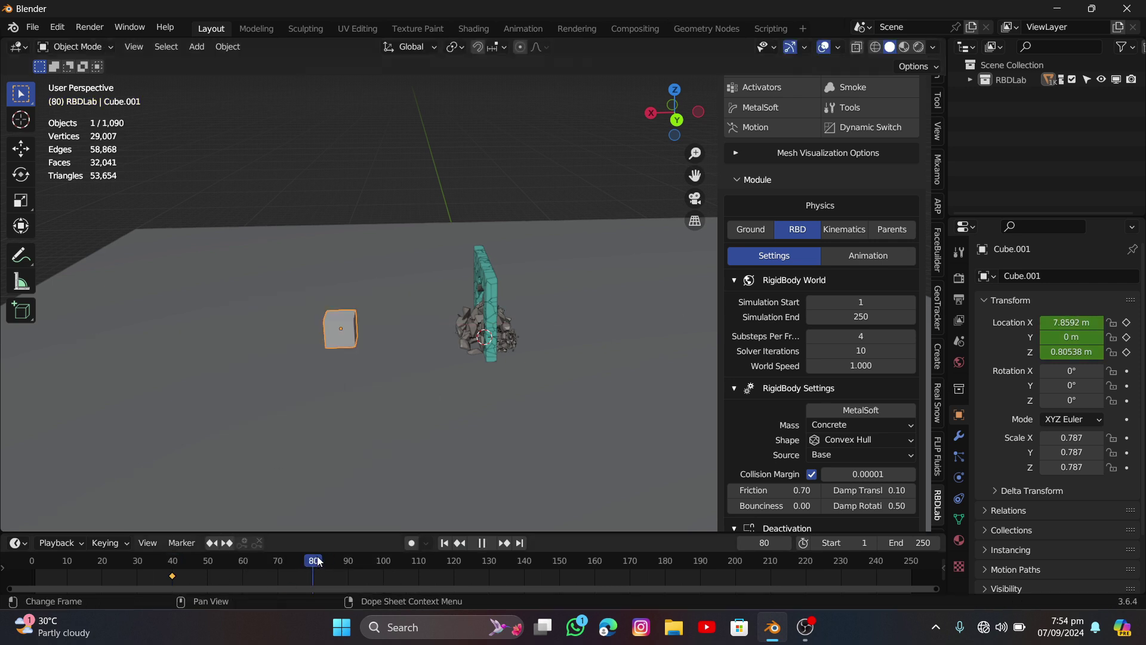
key("g")
key("x")
left_click(671, 425)
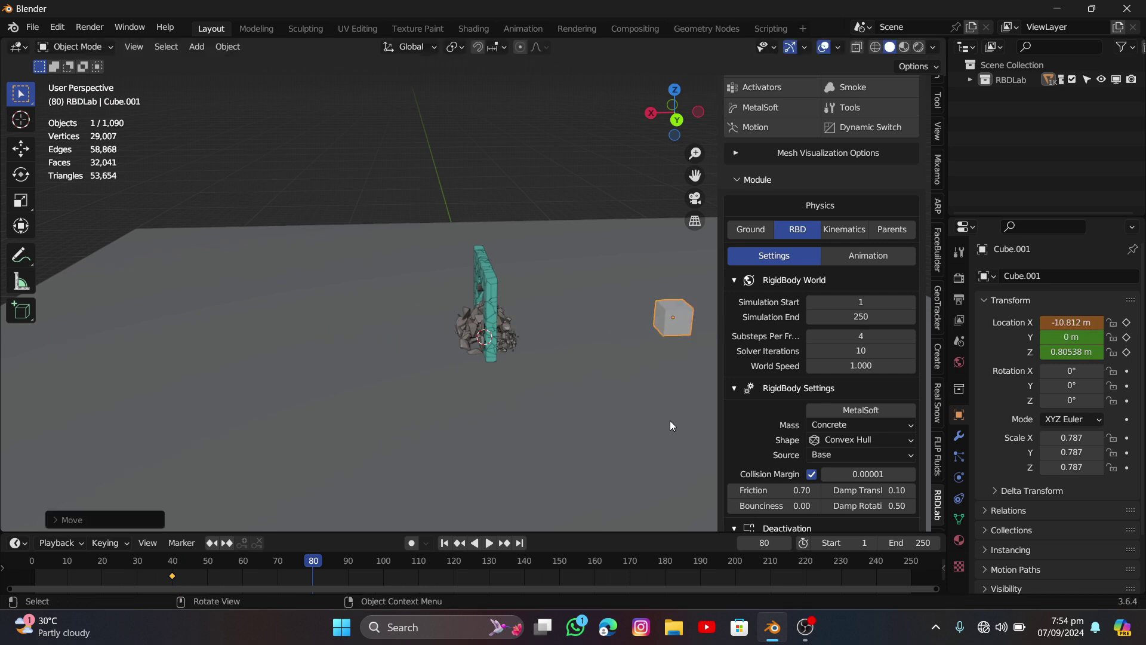
key("i")
left_click(609, 320)
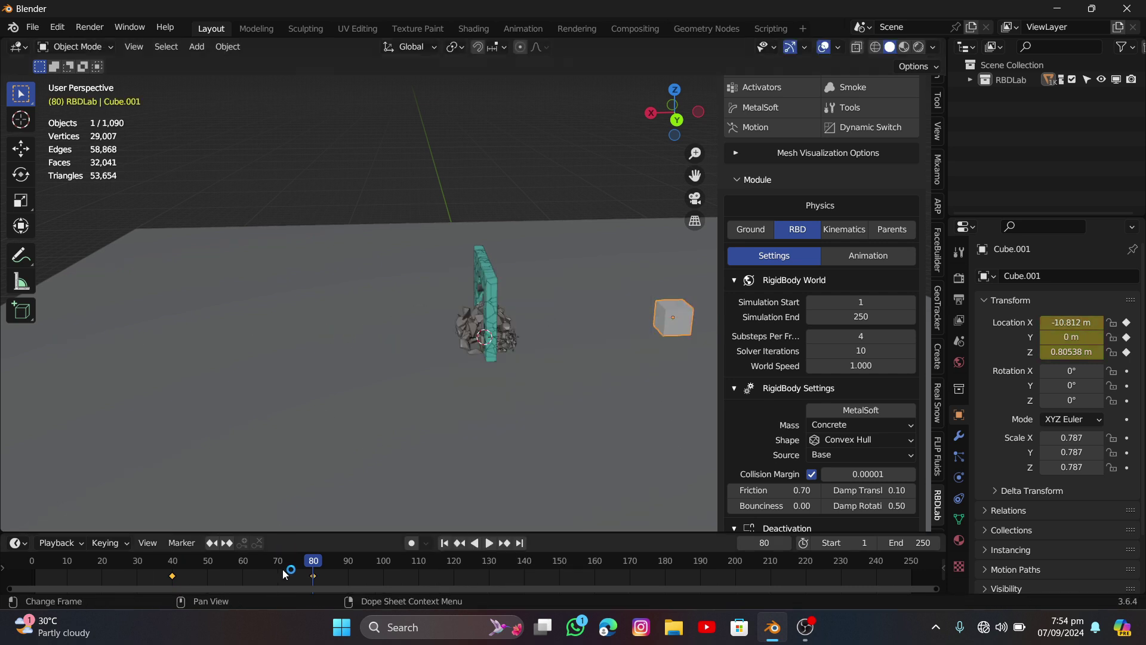
key("t")
left_click(96, 511)
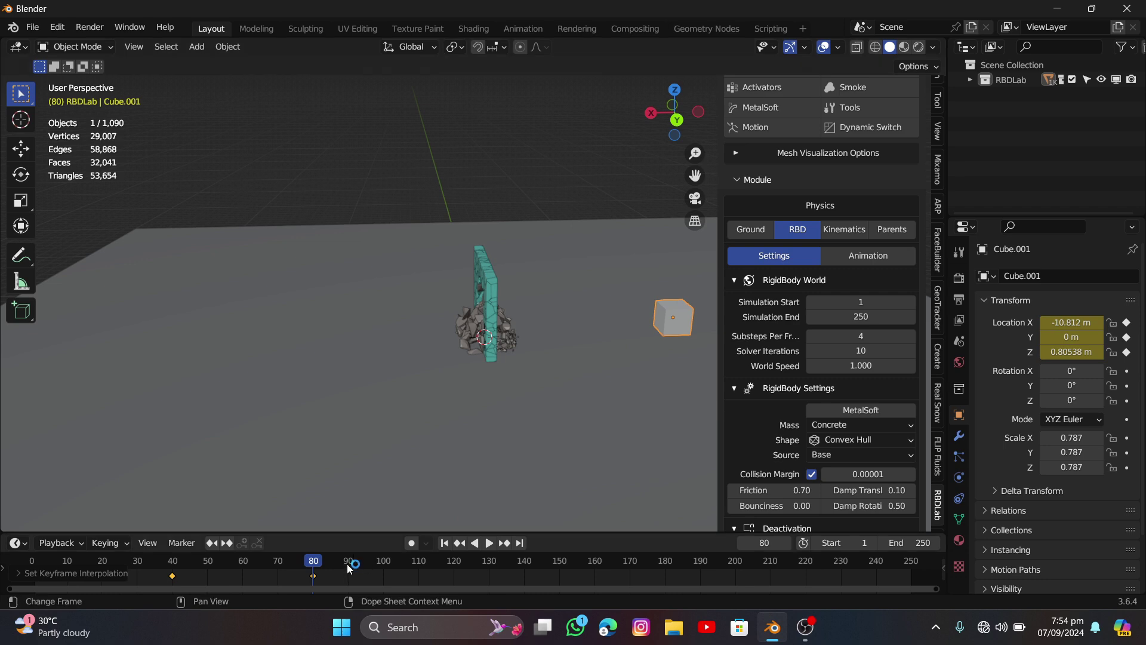
- Set the cube as a passive rigid body and enable Animated in its rigid body settings
left_click(444, 542)
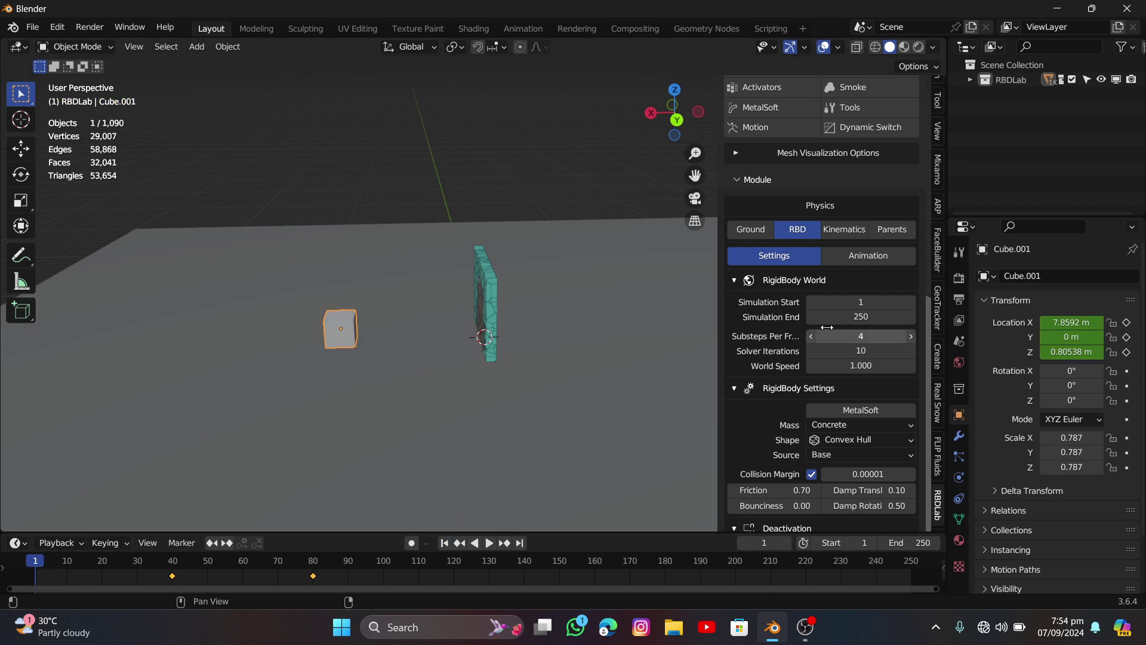
middle_click_drag(450, 338, 478, 340)
scroll(770, 454, "down", 7)
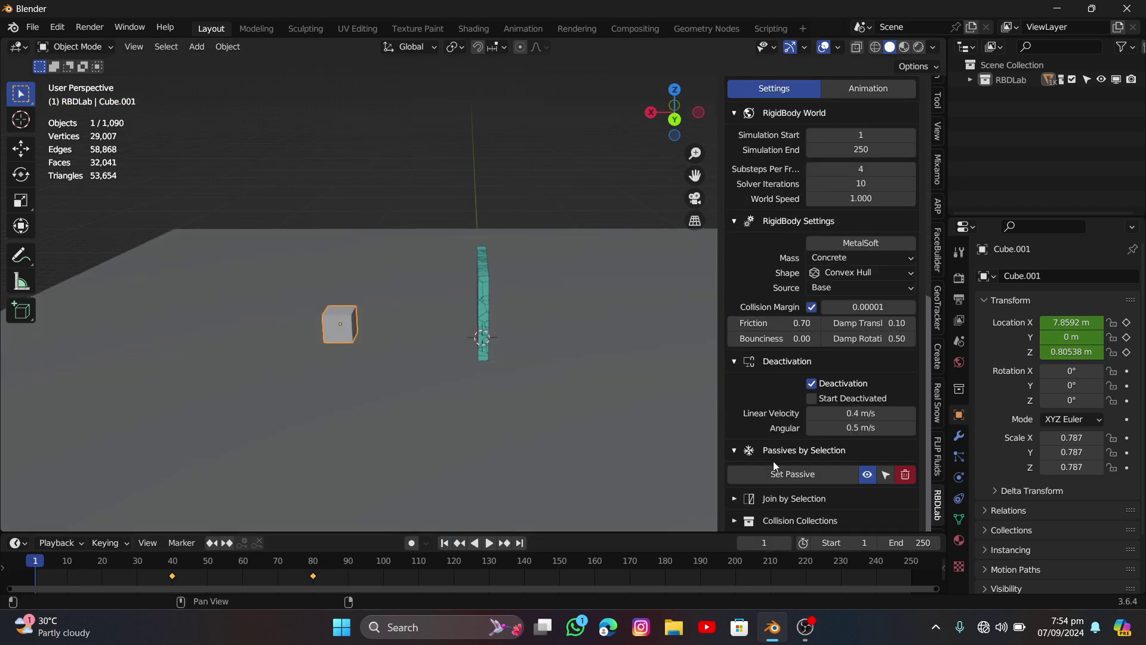
left_click(784, 474)
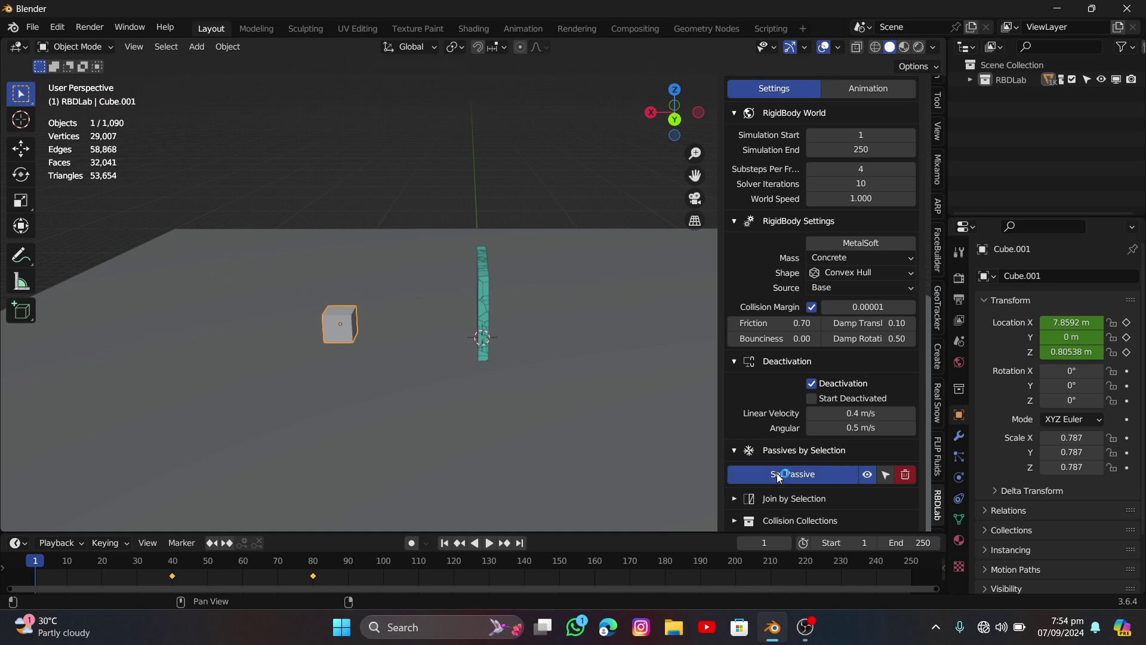
left_click(960, 476)
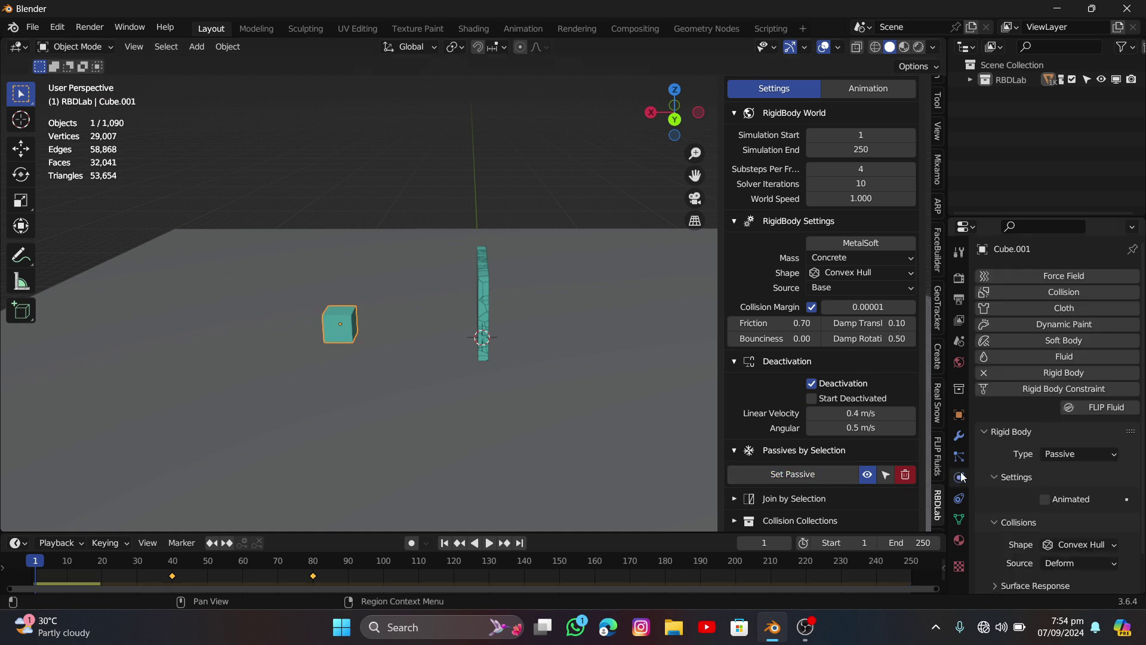
left_click(1045, 499)
middle_click_drag(477, 372, 501, 391)
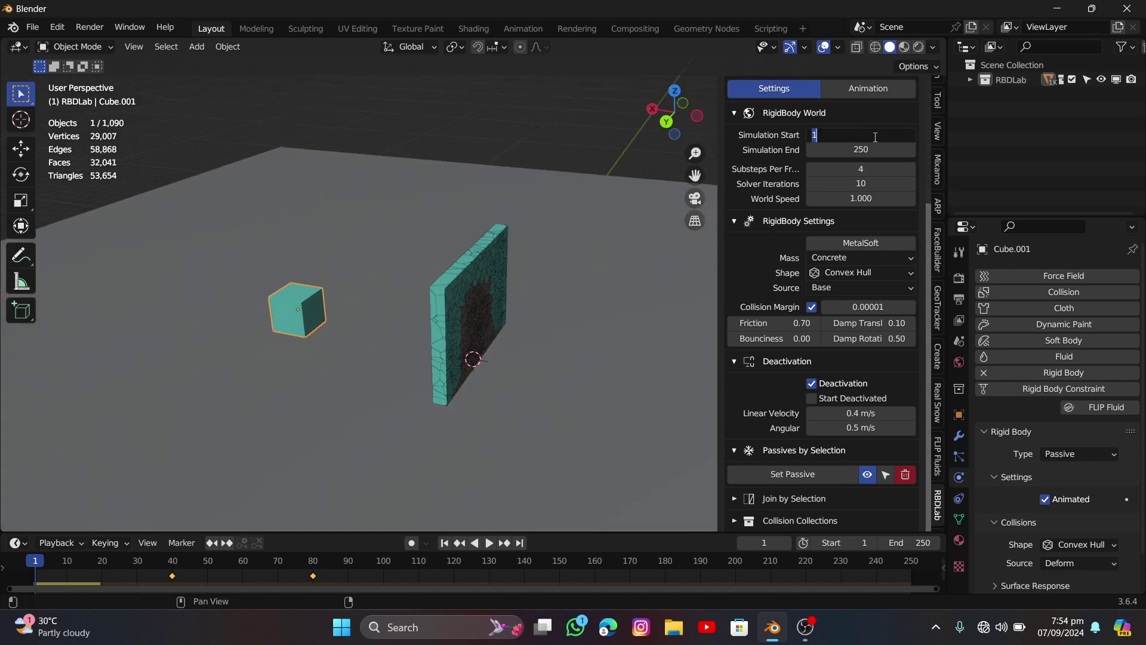
- Set the simulation start to frame 55, when the cube reaches the wall, and update the rigid bodies
left_click(672, 227)
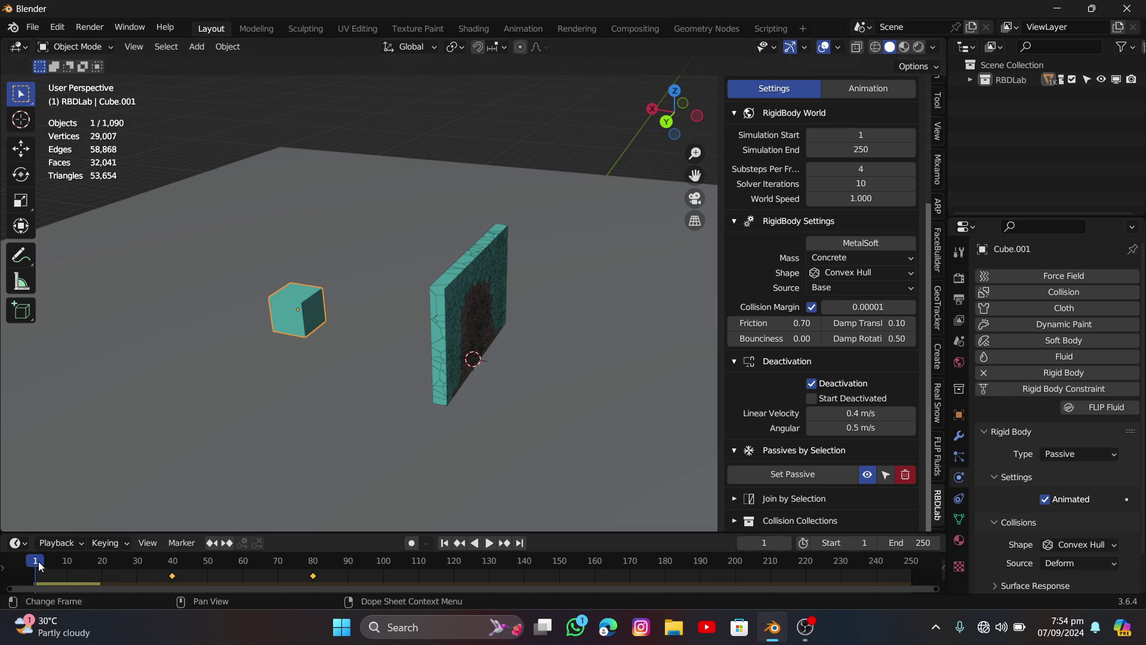
left_click_drag(112, 564, 223, 584)
middle_click_drag(393, 418, 444, 430)
left_click(787, 543)
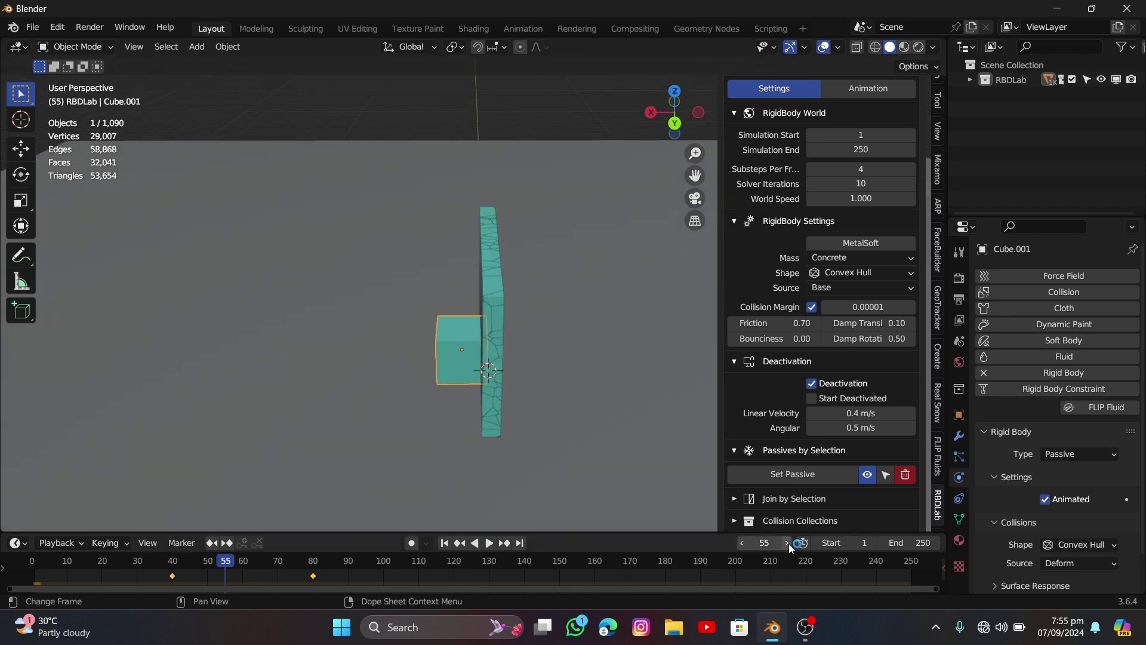
left_click(867, 136)
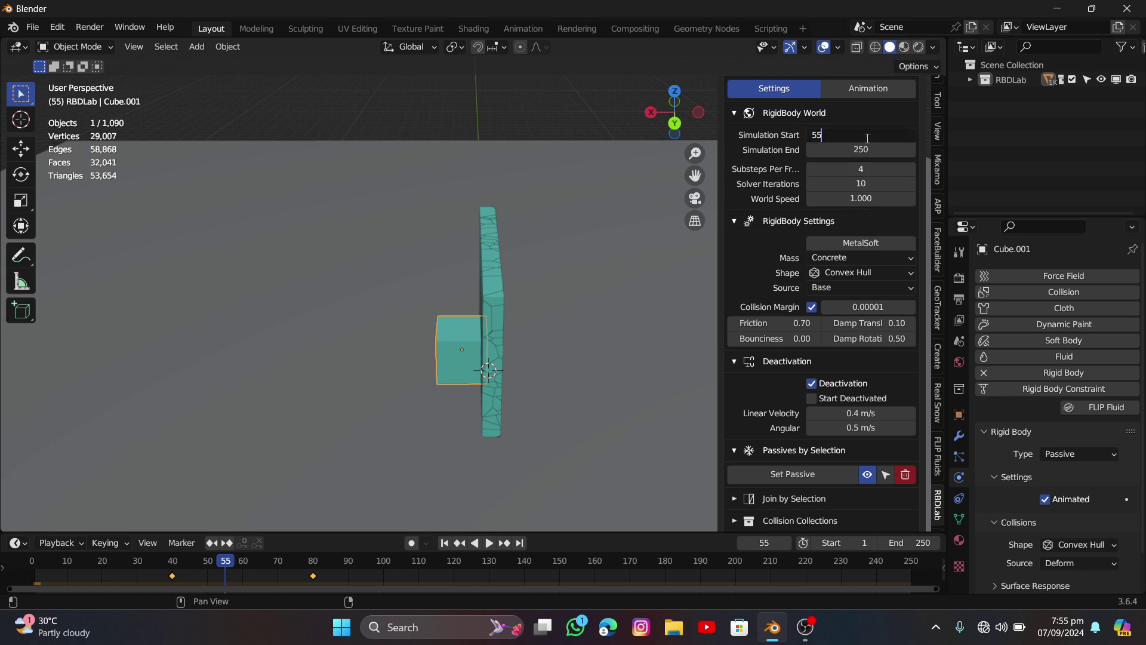
key("Return")
scroll(770, 481, "down", 2)
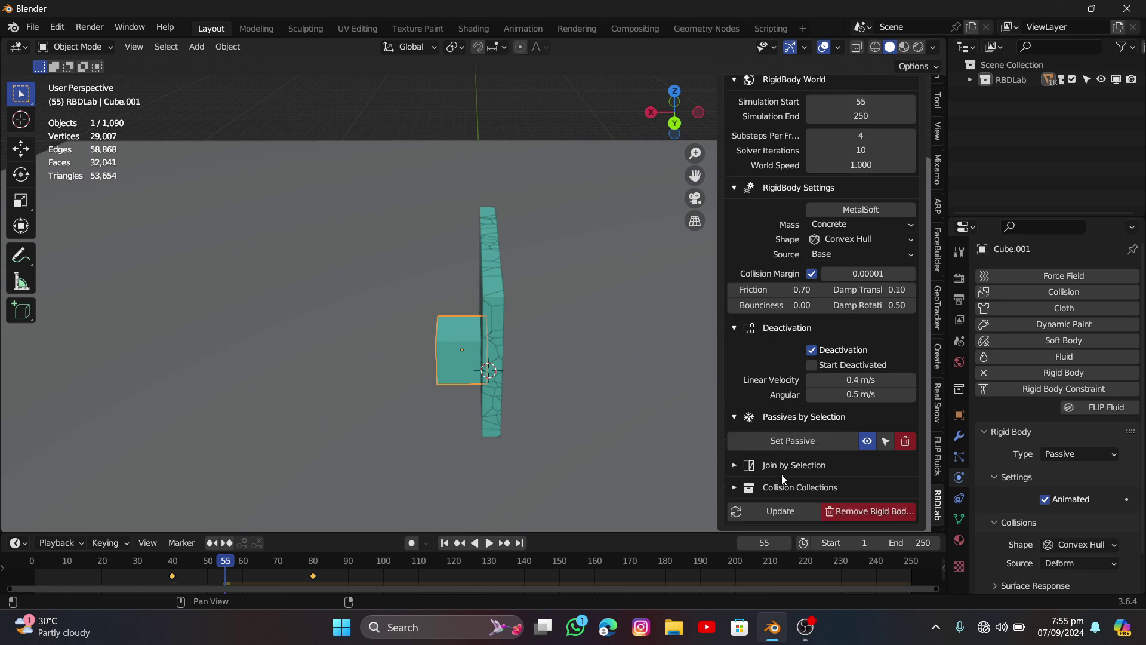
left_click(780, 512)
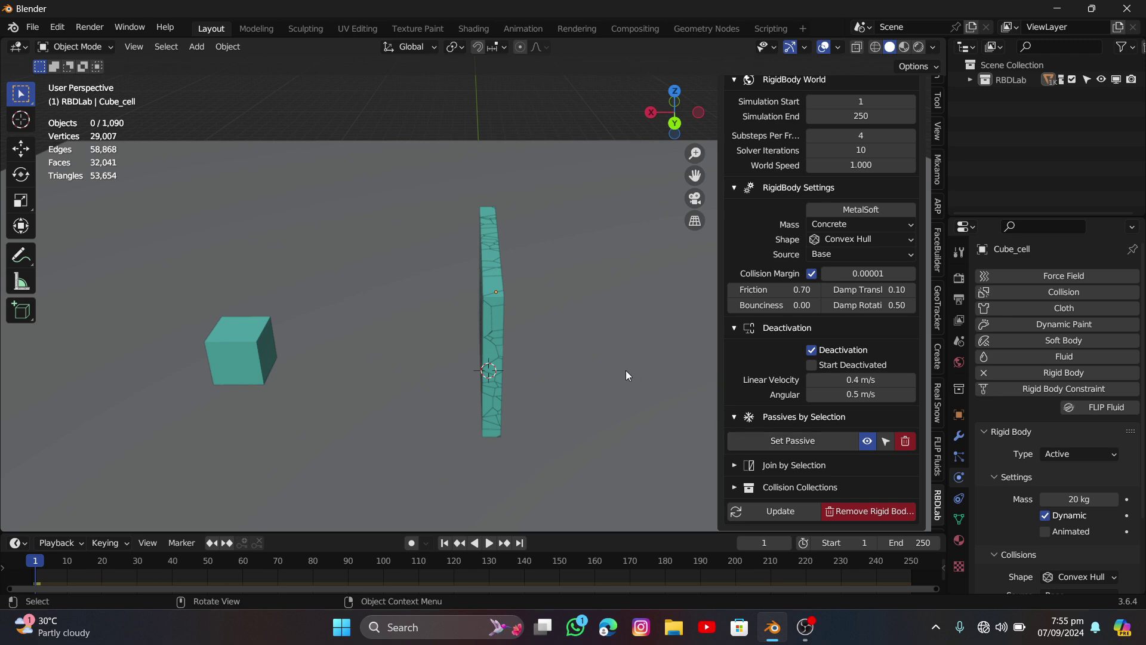
- Enter 55 again as the RigidBody World's simulation start frame
middle_click_drag(626, 370, 828, 316)
scroll(832, 298, "up", 7)
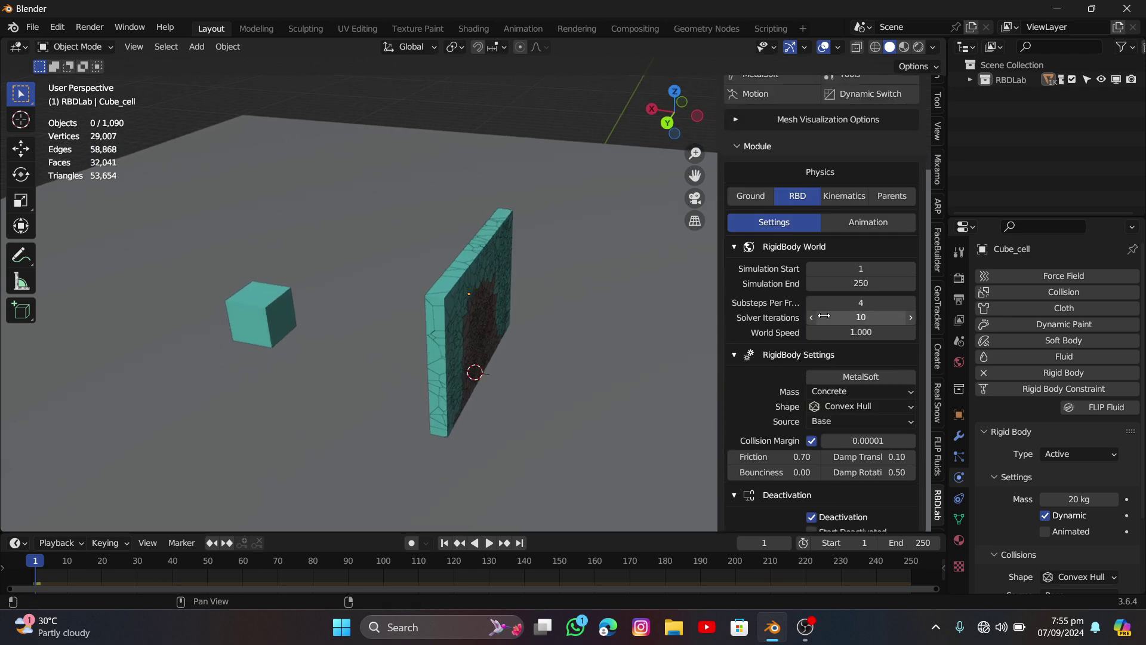
left_click(849, 269)
type("55")
key("Return")
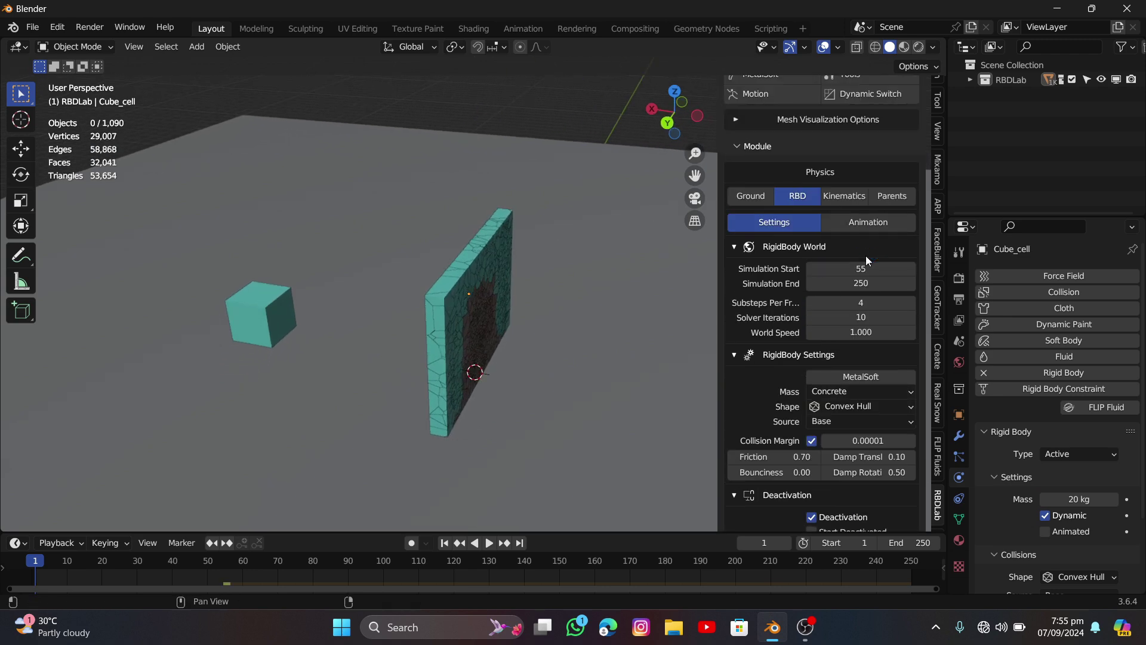
- Bake the rigid bodies with the simulation start at 55 and frame end at 250
scroll(866, 256, "up", 4)
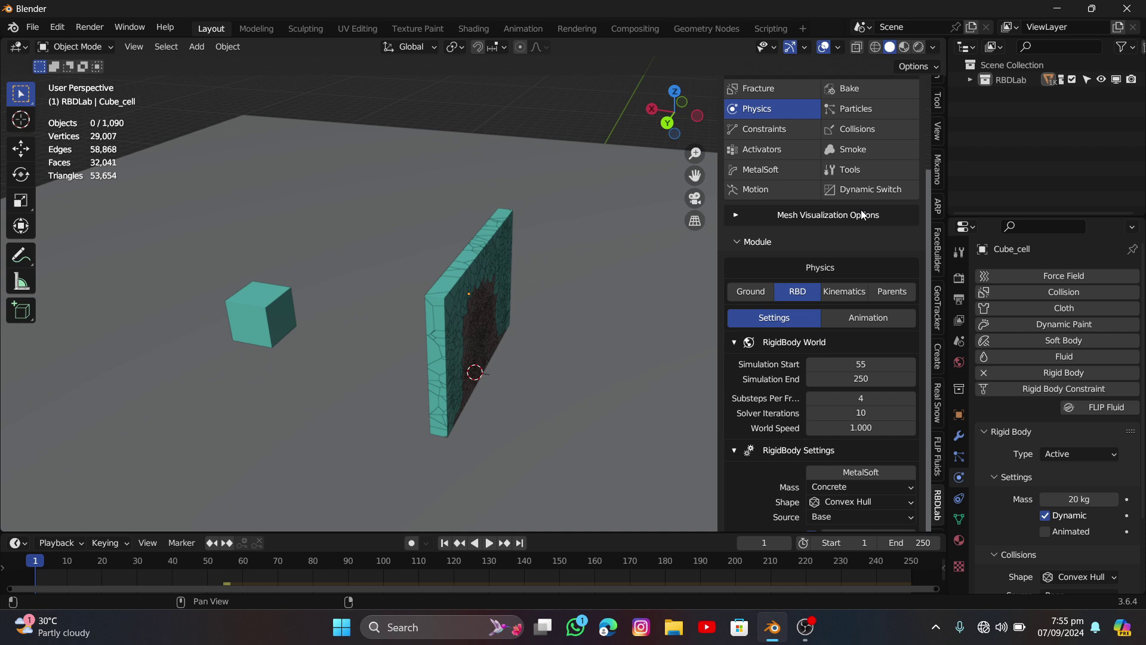
left_click(844, 89)
scroll(843, 91, "up", 2)
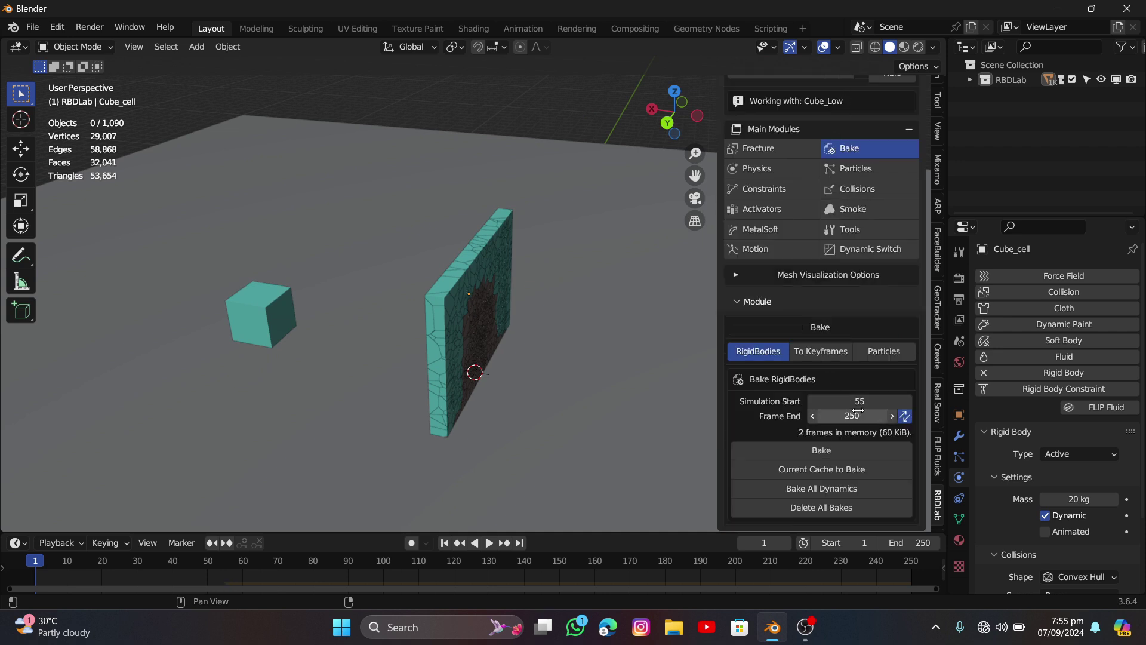
left_click(819, 452)
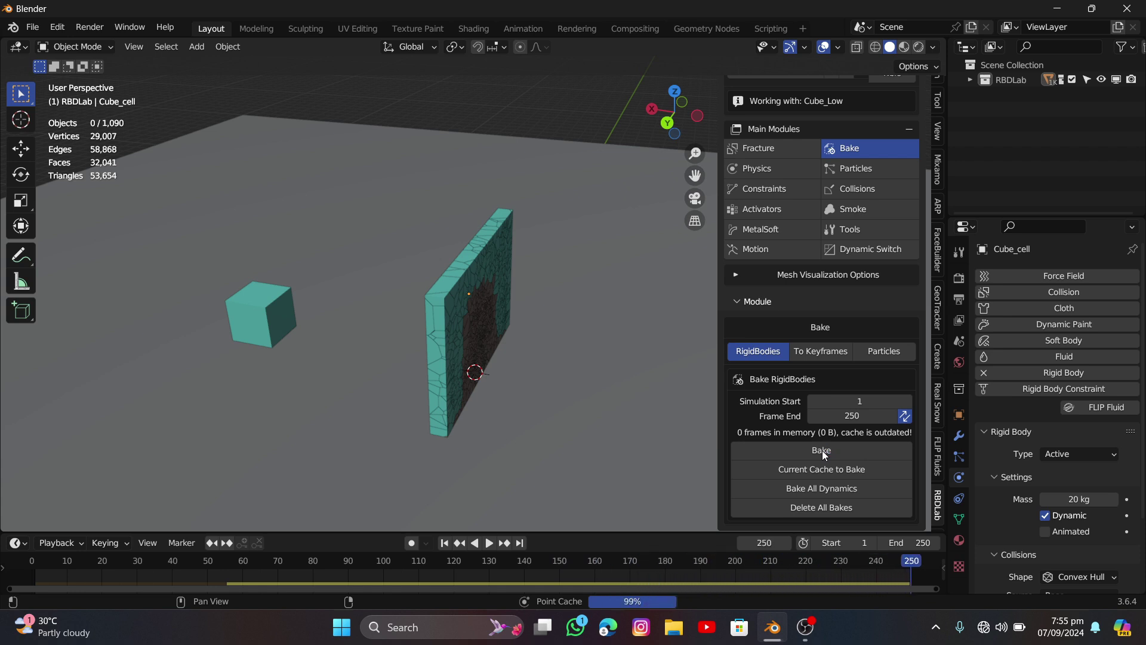
- Play and scrub through the baked collapse, and delete the rigid body bake
key("space")
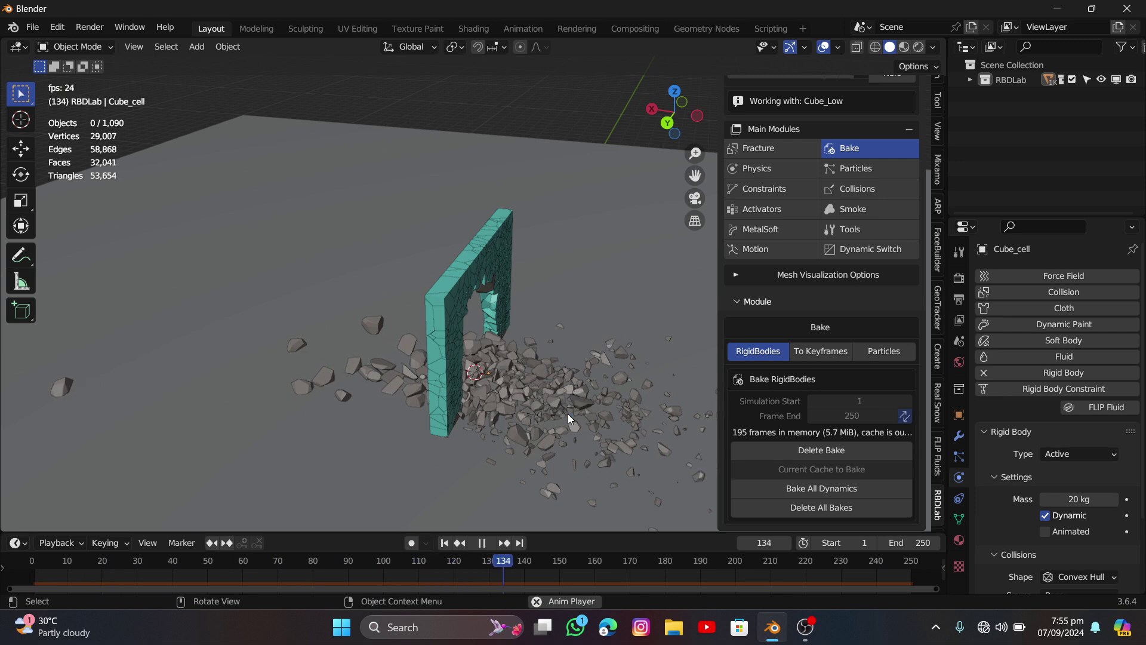
key("space")
middle_click_drag(568, 414, 563, 395)
left_click_drag(222, 565, 74, 608)
left_click(807, 440)
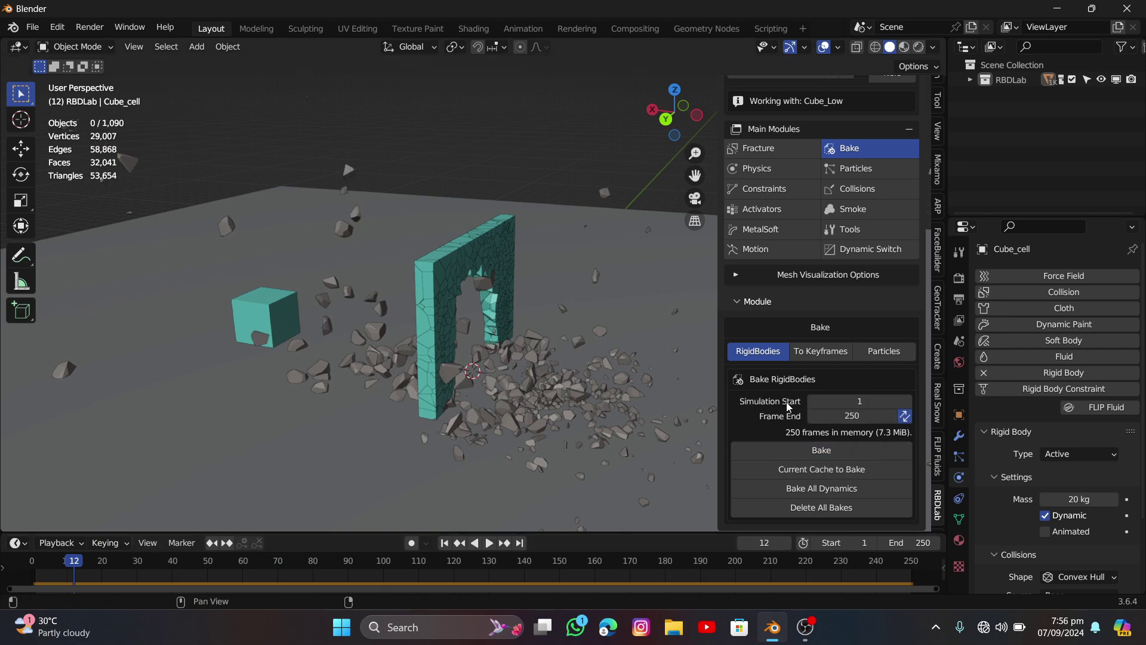
- Keyframe Start Deactivated off at frame 55 and on at frame 54, and update the rigid bodies
left_click(765, 169)
scroll(844, 367, "down", 10)
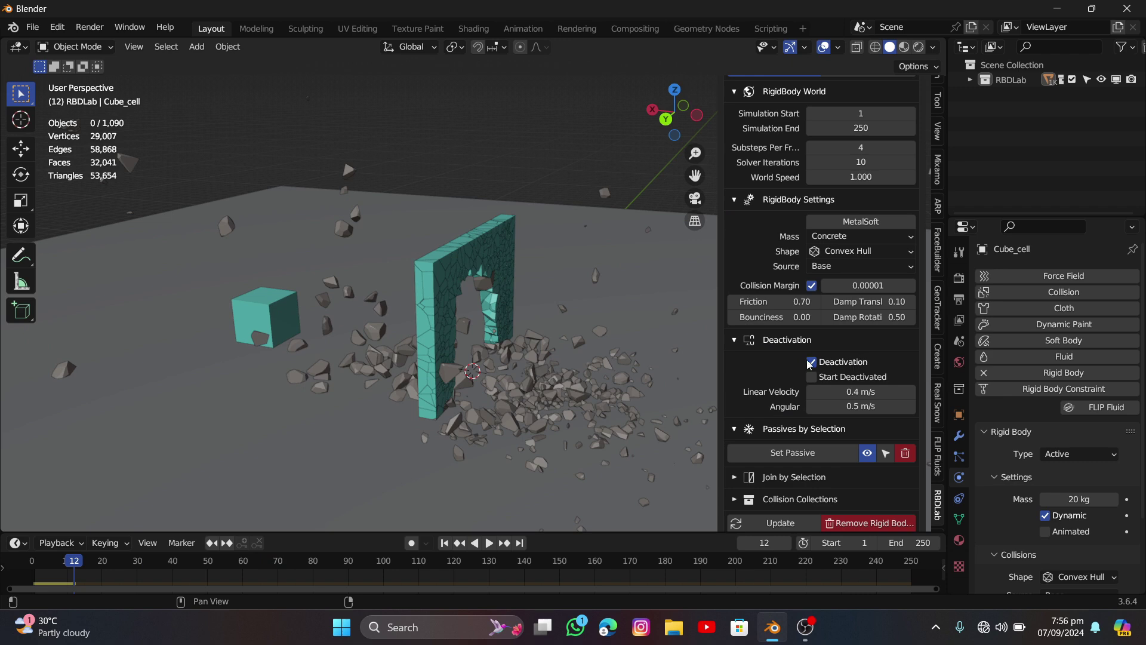
key("space")
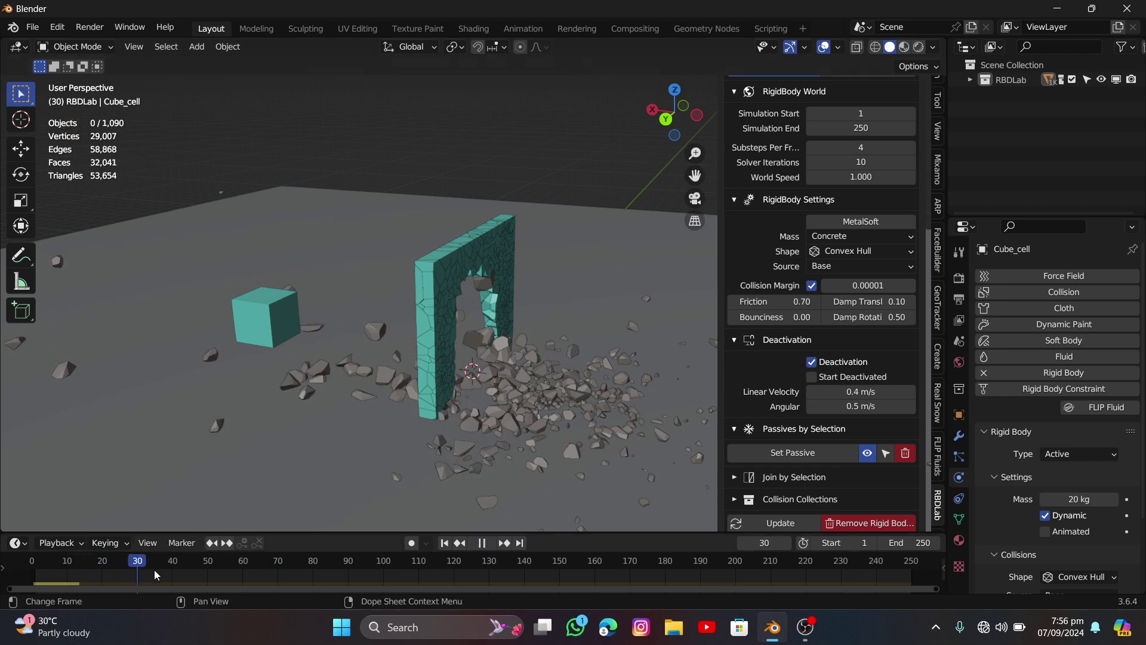
left_click_drag(233, 578, 227, 577)
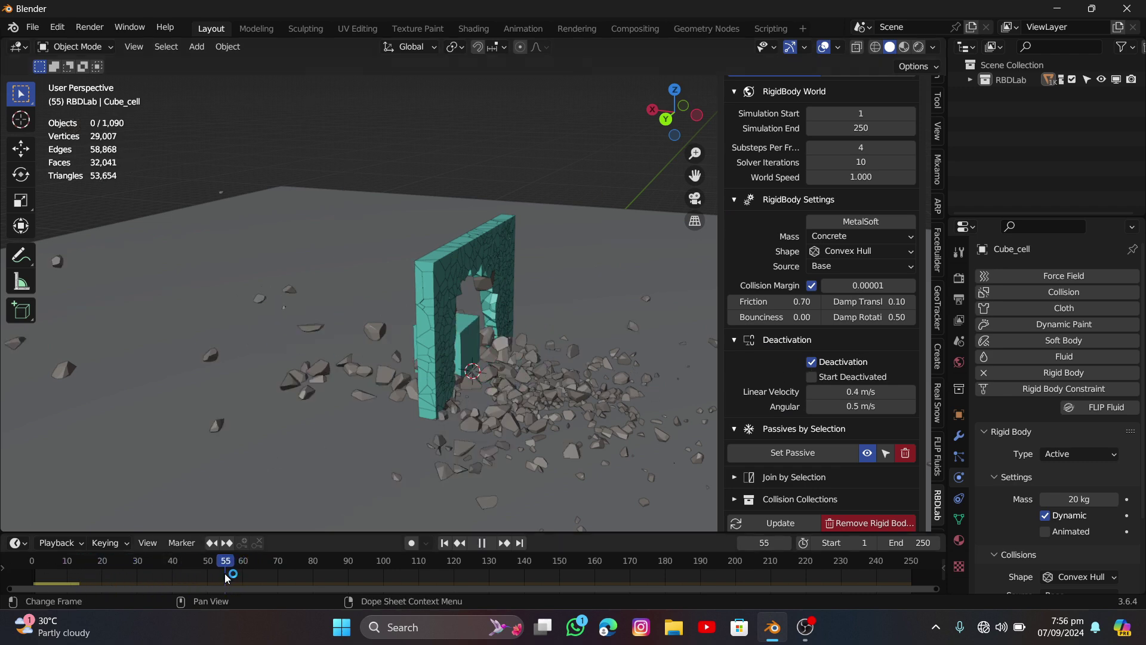
key("space")
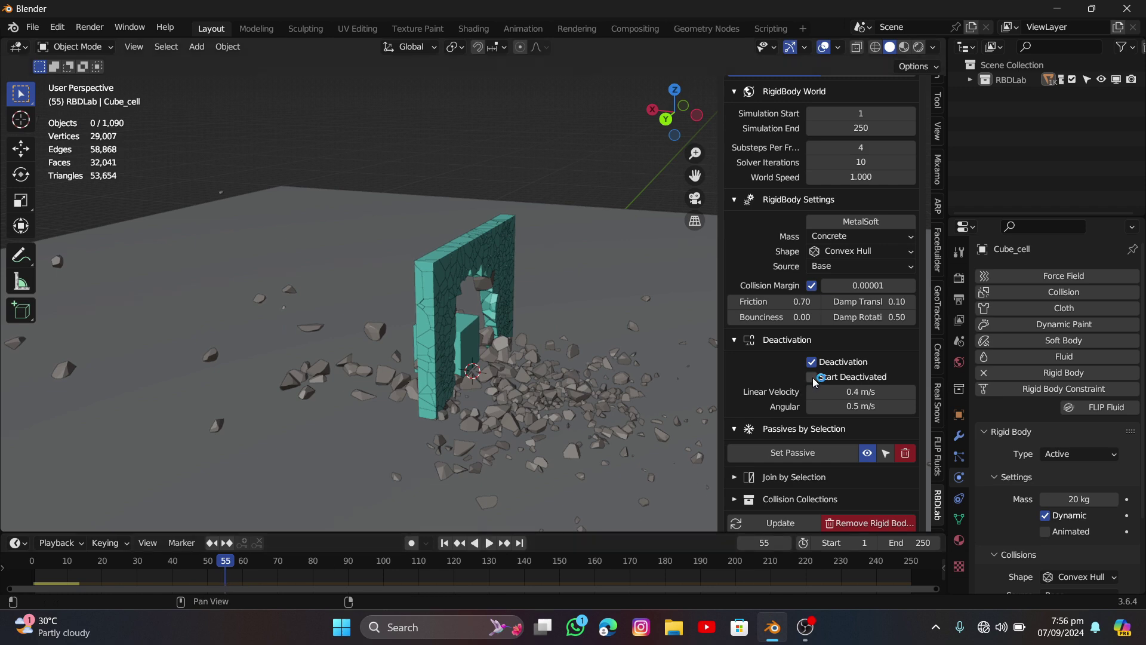
key("i")
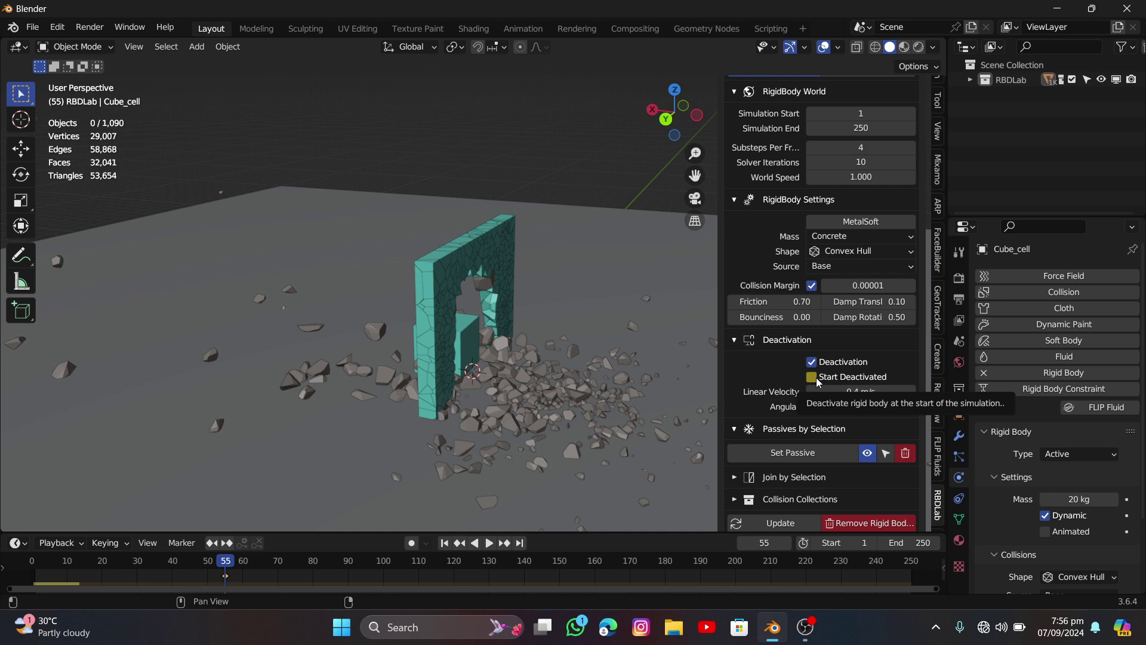
left_click(744, 543)
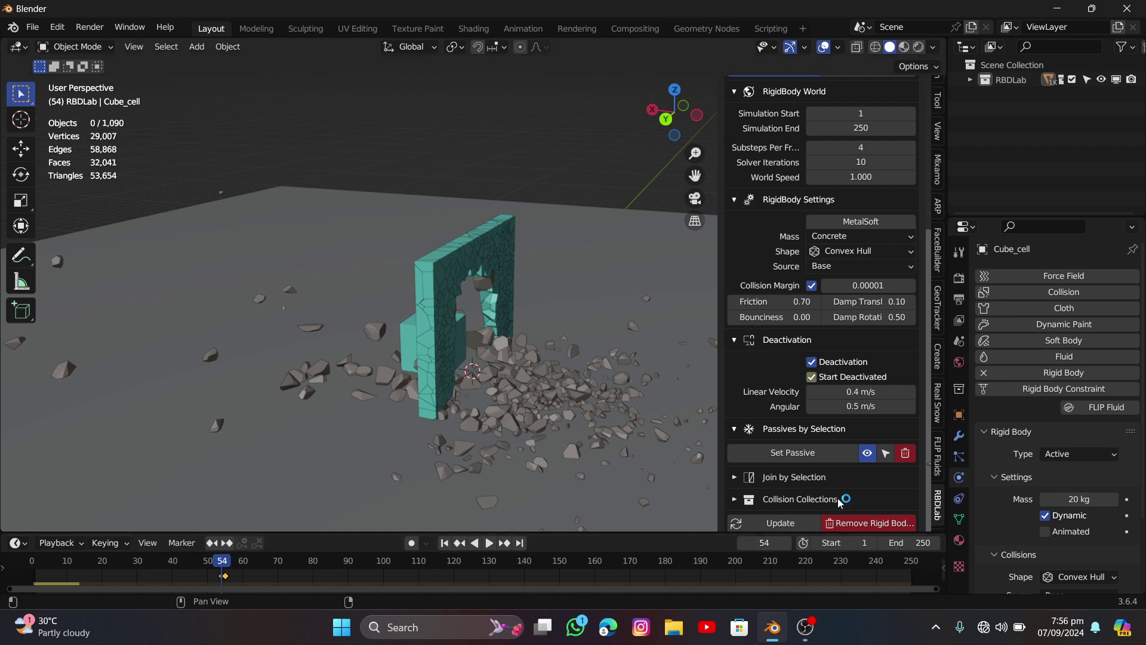
scroll(755, 501, "down", 1)
left_click(758, 509)
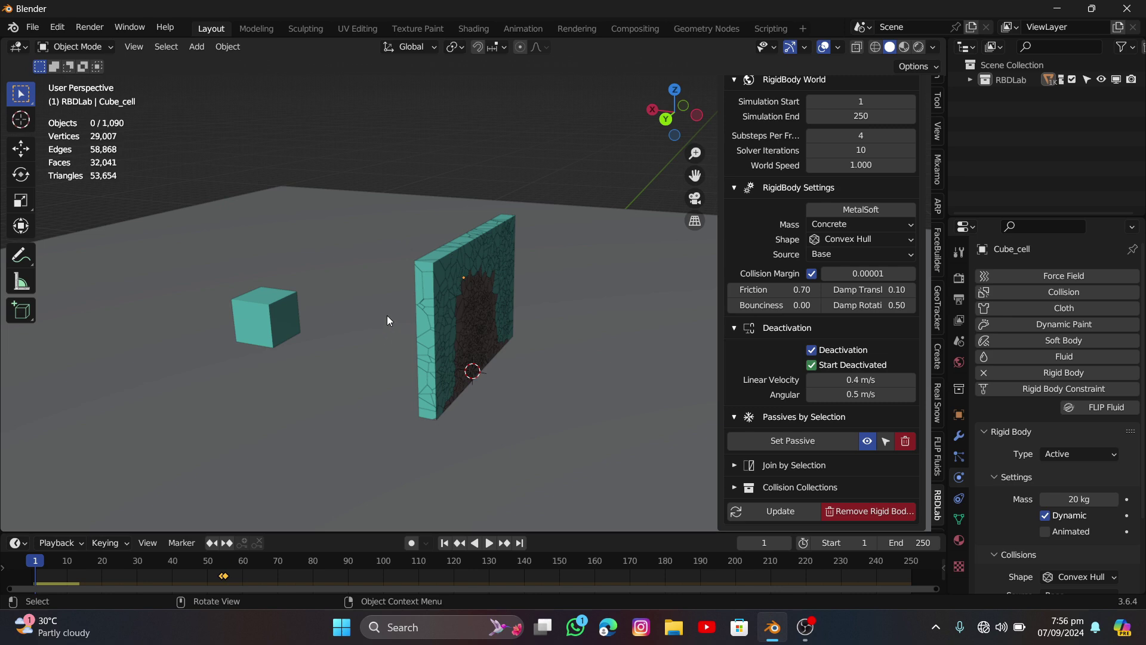
- Play the simulation from the first frame and inspect the cube's impact on the wall from several angles
key("space")
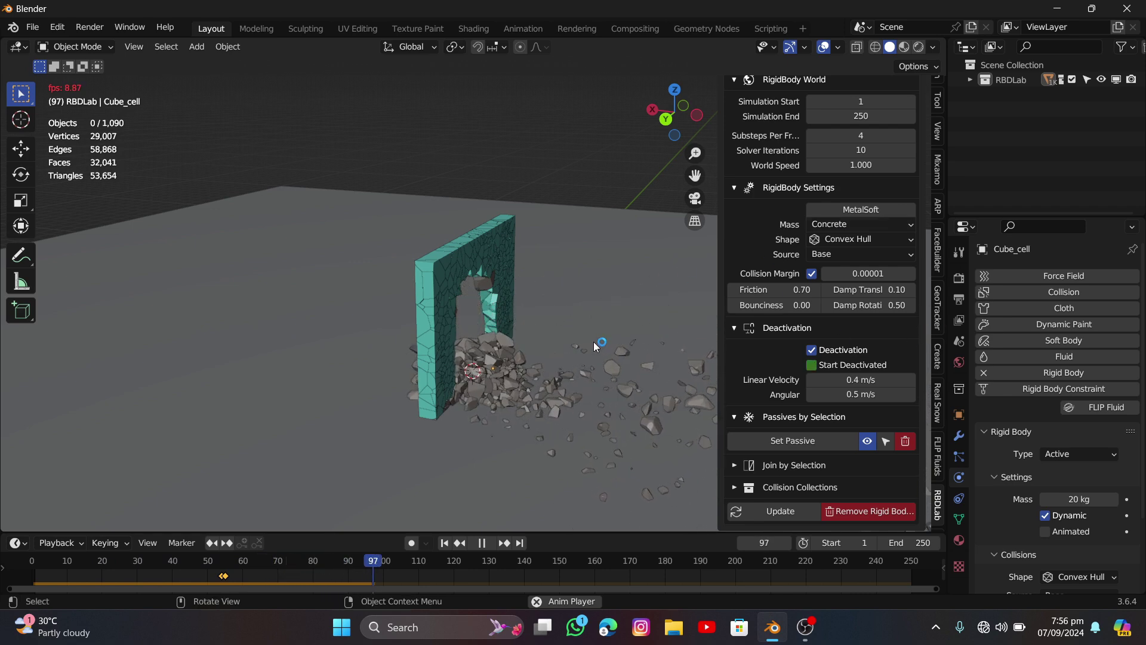
middle_click_drag(583, 339, 470, 324)
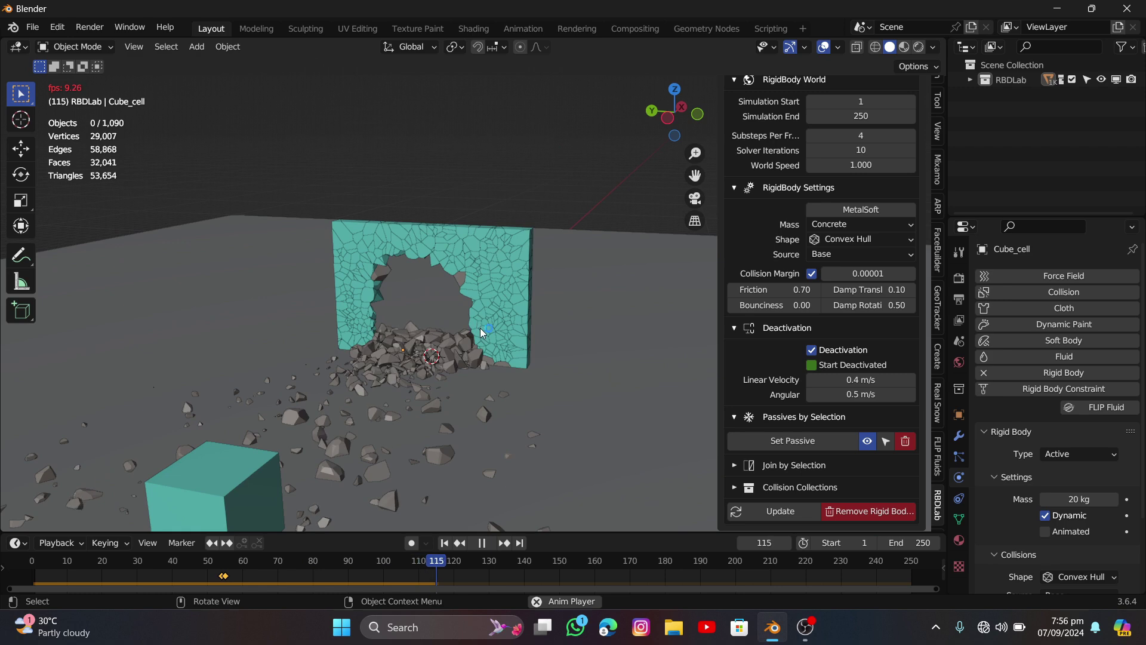
key("space")
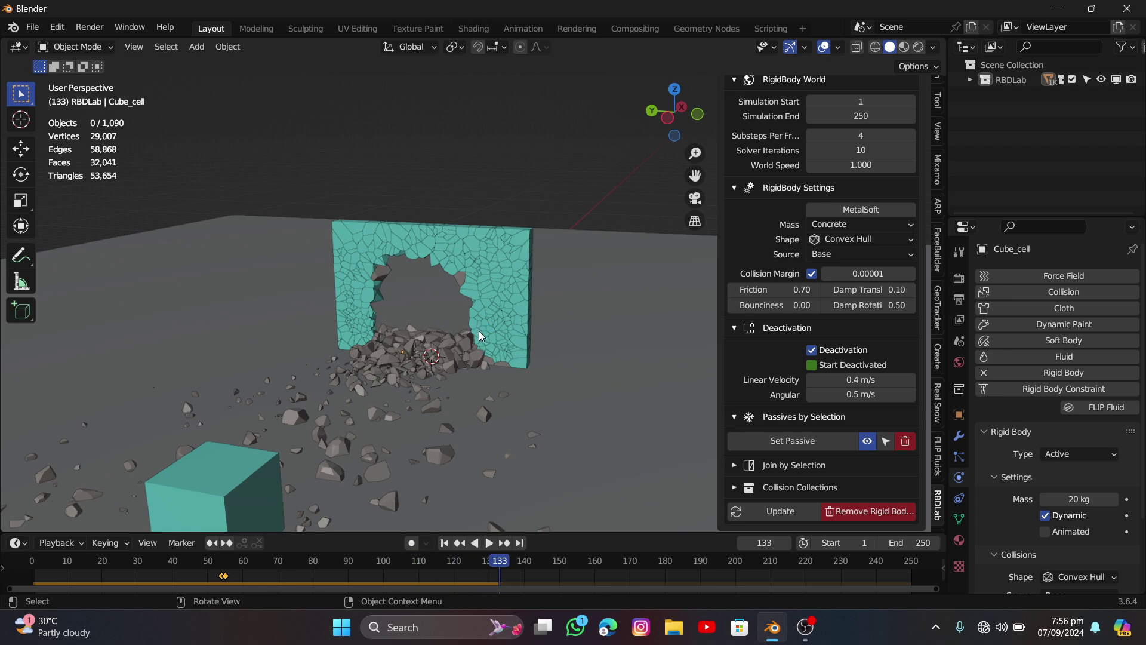
left_click(443, 546)
key("space")
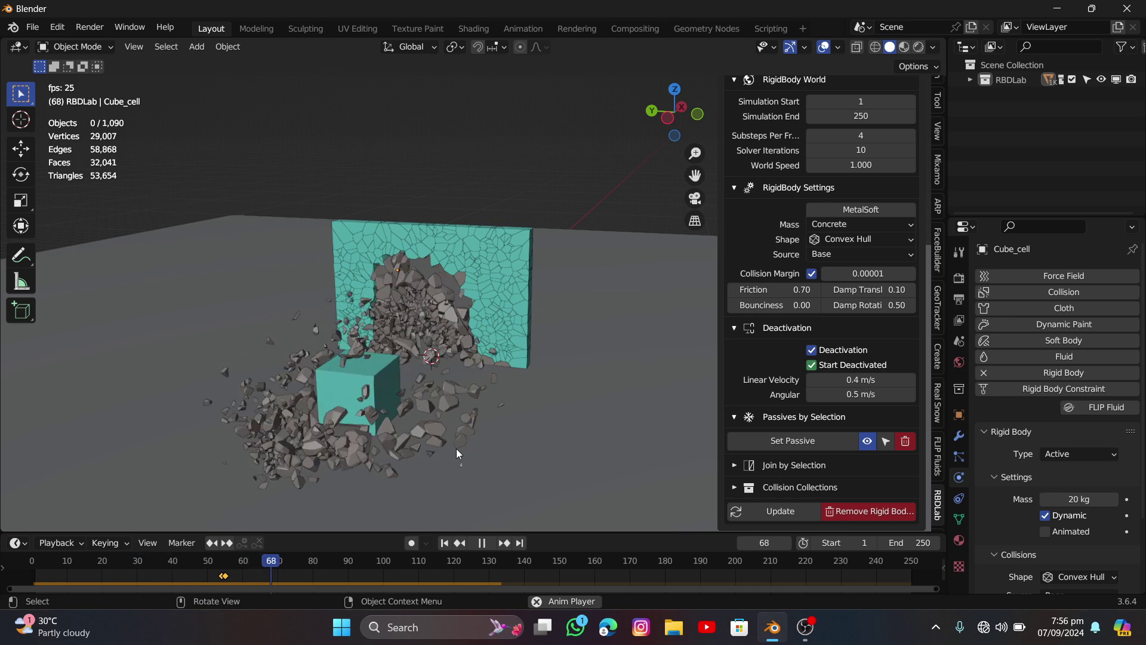
middle_click_drag(481, 410, 406, 411)
key("space")
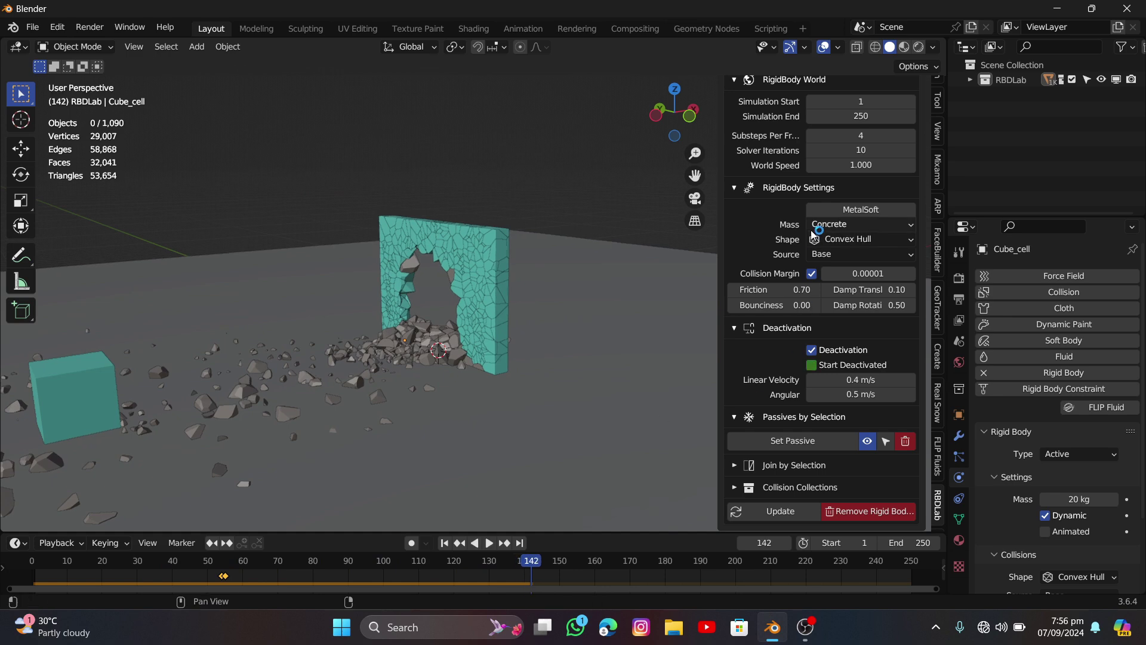
- Bake the rigid body simulation from frame 1 to 250
scroll(812, 233, "up", 10)
scroll(812, 235, "up", 1)
left_click(843, 183)
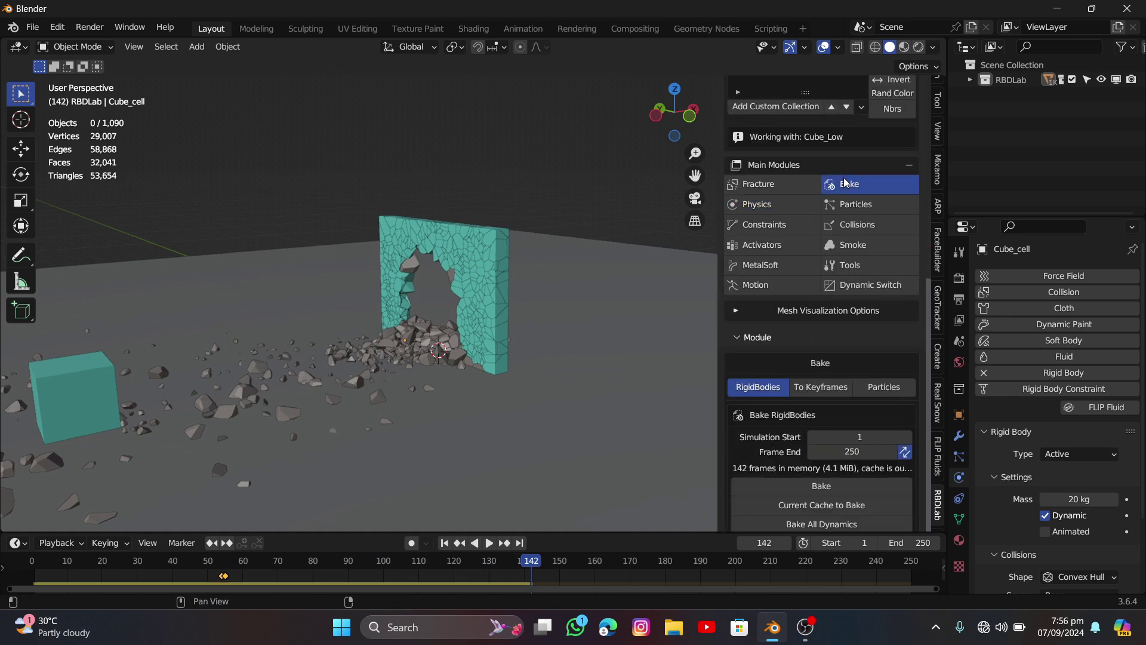
left_click(806, 485)
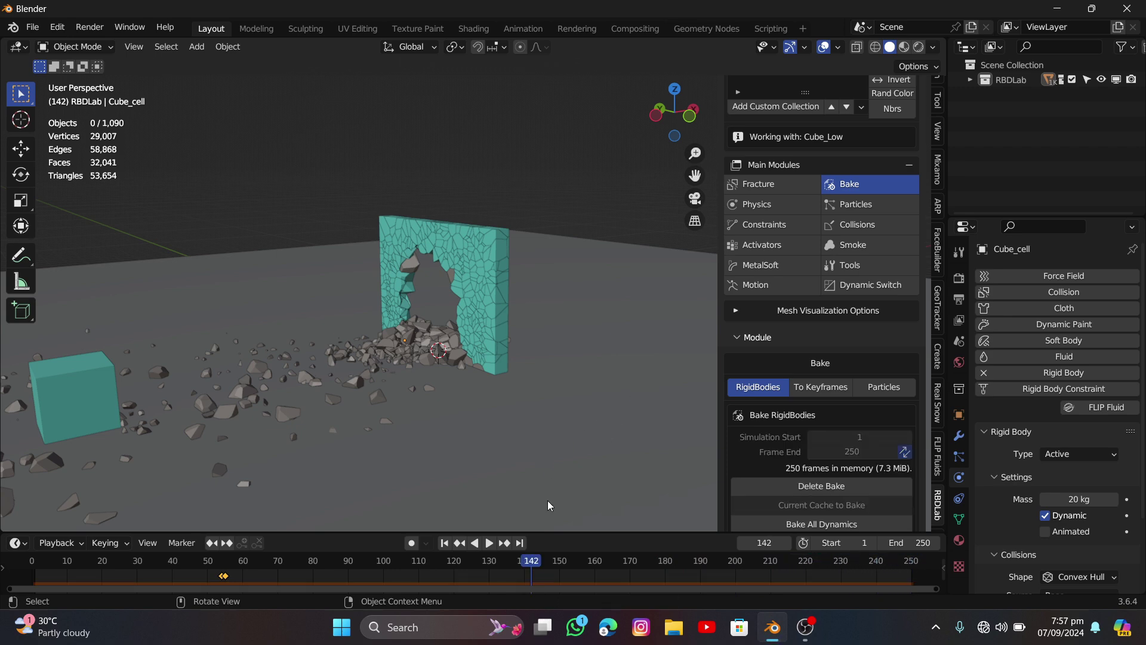
- Play the baked simulation and scrub to about frame 66 to examine the flying chunks
left_click(530, 573)
key("space")
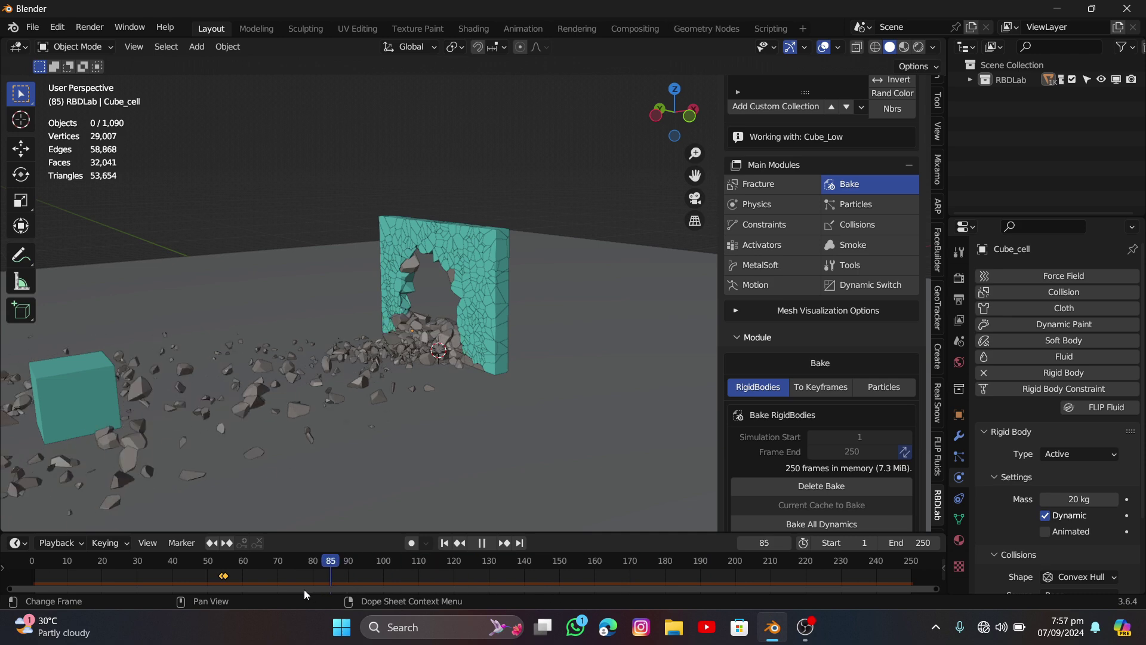
left_click_drag(304, 589, 265, 579)
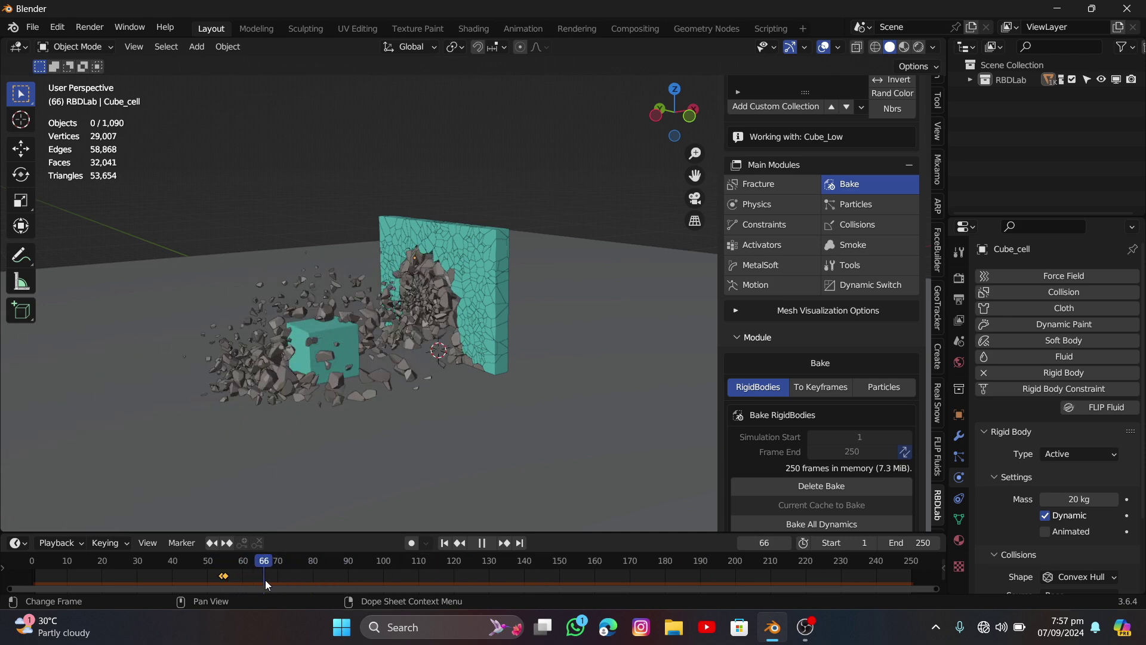
- Create debris particles for the fractured wall
left_click(862, 206)
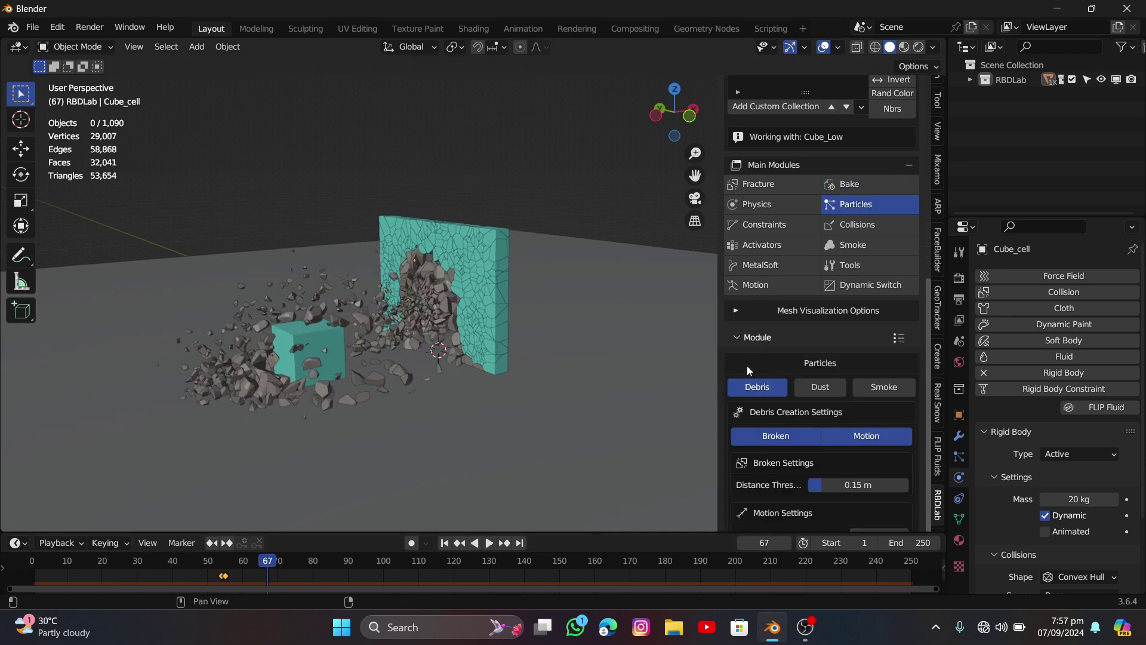
scroll(770, 374, "down", 5)
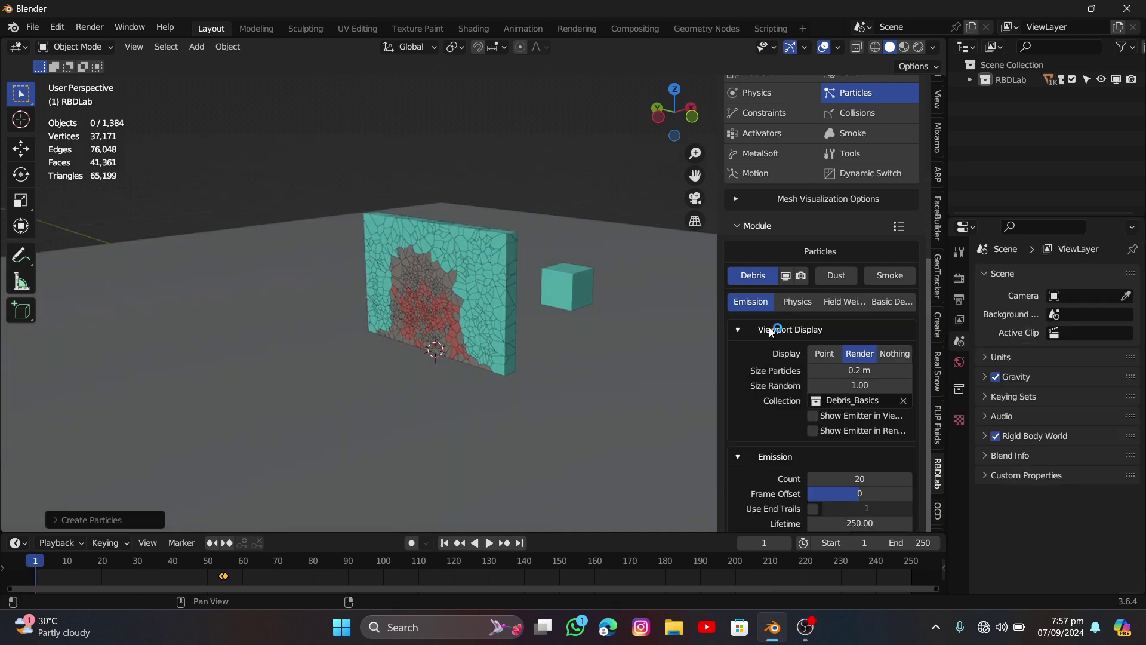
- Create dust particles for the fractured wall and play the simulation through the impact to about frame 145
left_click(826, 278)
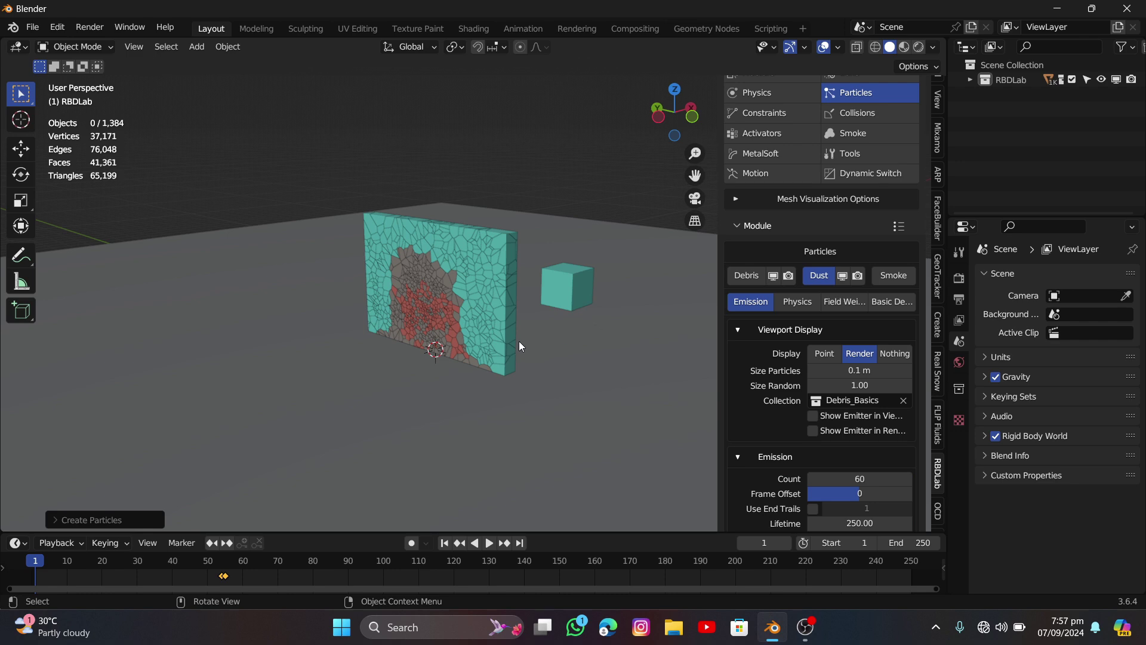
left_click(489, 544)
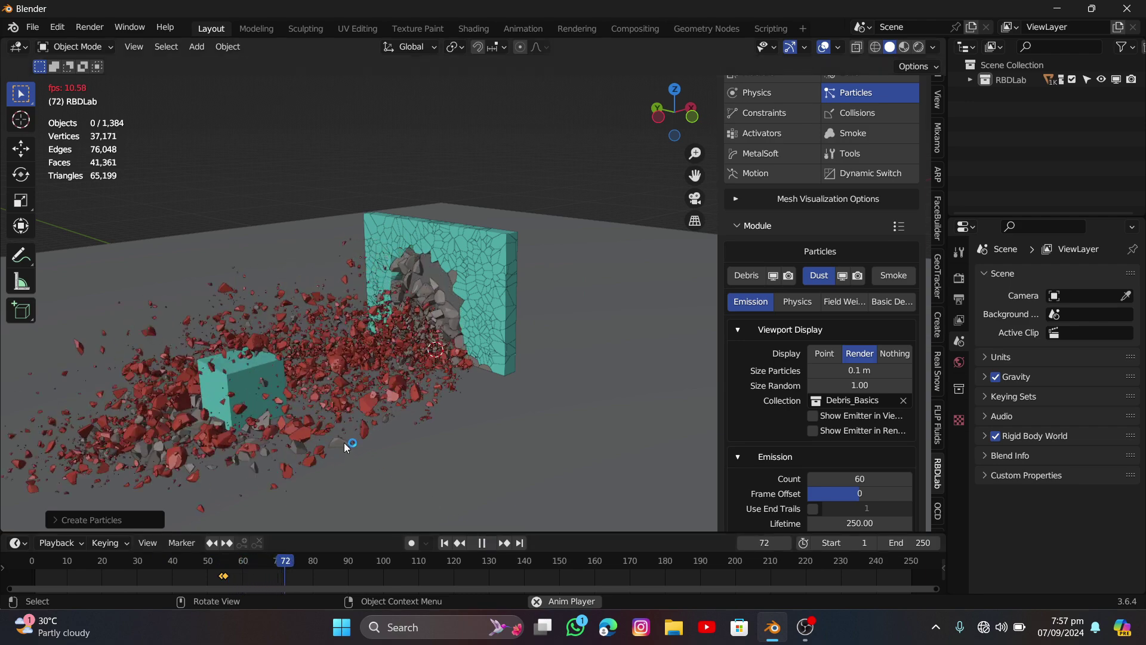
middle_click_drag(324, 446, 480, 445)
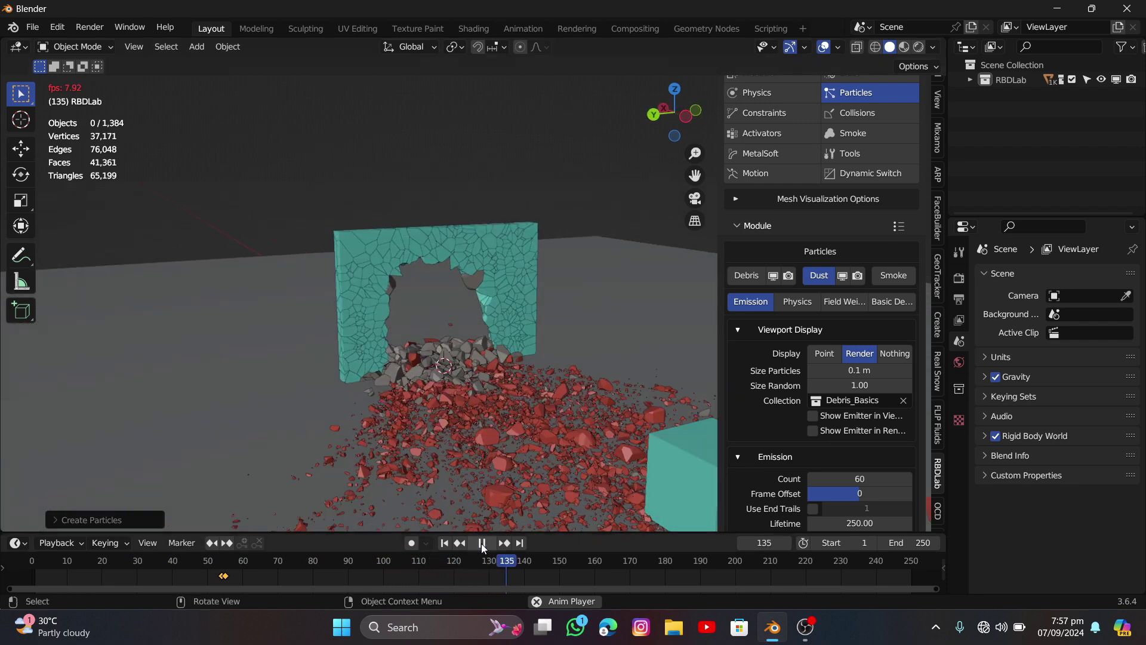
left_click(483, 544)
- Inspect the debris and dust trail from several angles, and replay the impact from frame 54 to 61
scroll(486, 379, "down", 4)
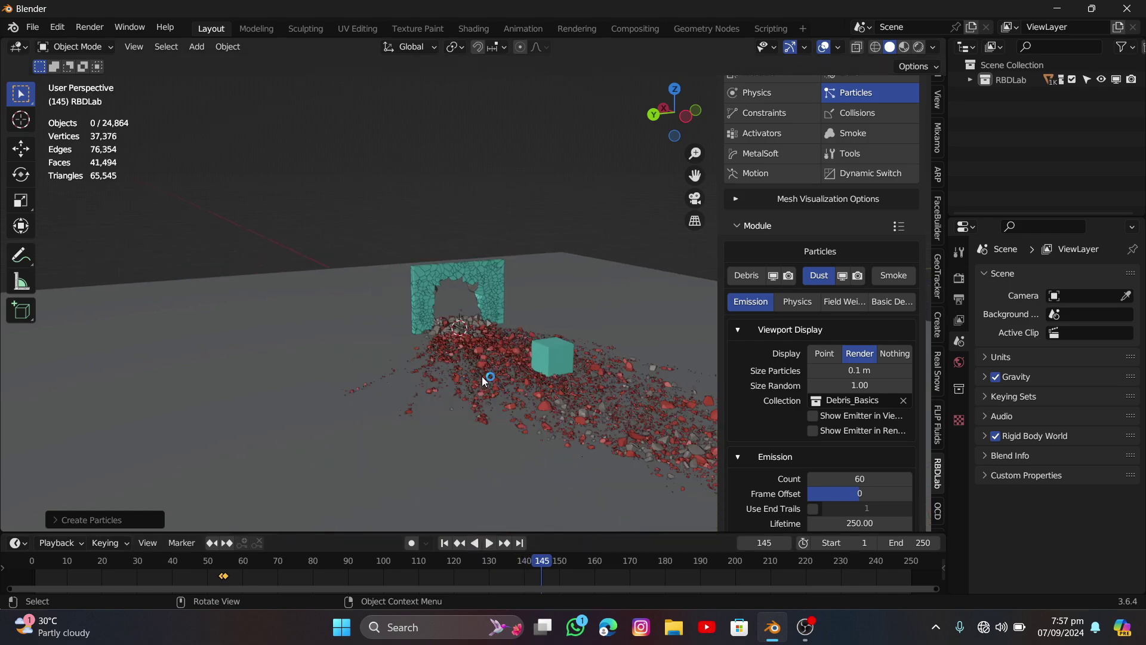
middle_click_drag(482, 376, 631, 316)
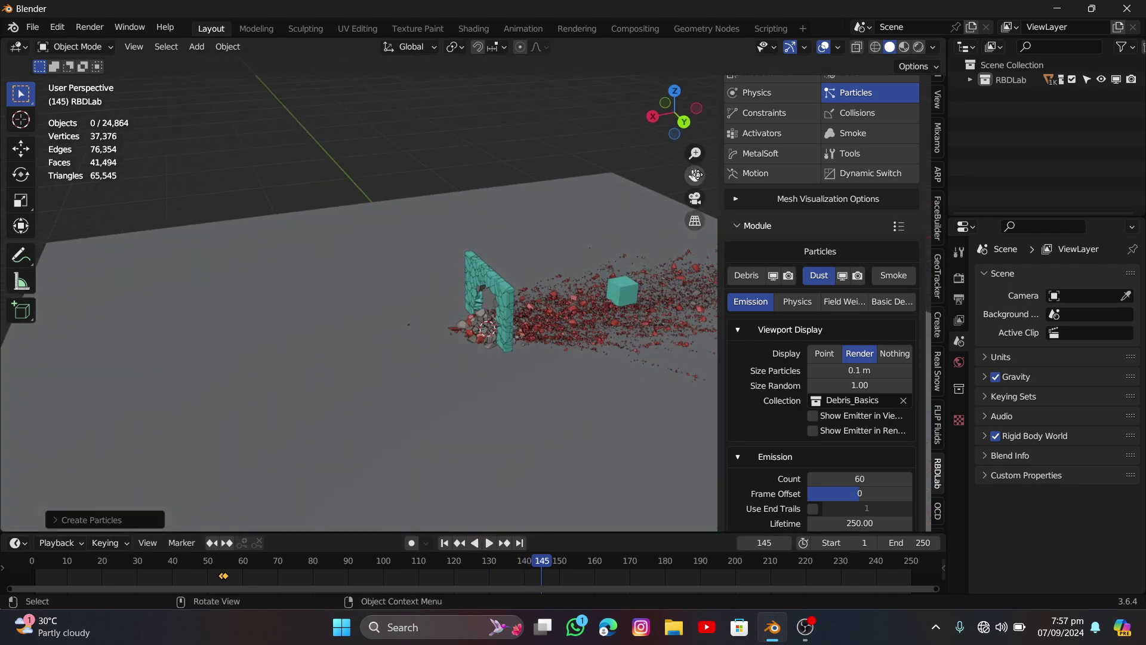
left_click_drag(696, 175, 636, 260)
middle_click_drag(636, 260, 324, 373)
scroll(610, 346, "up", 2)
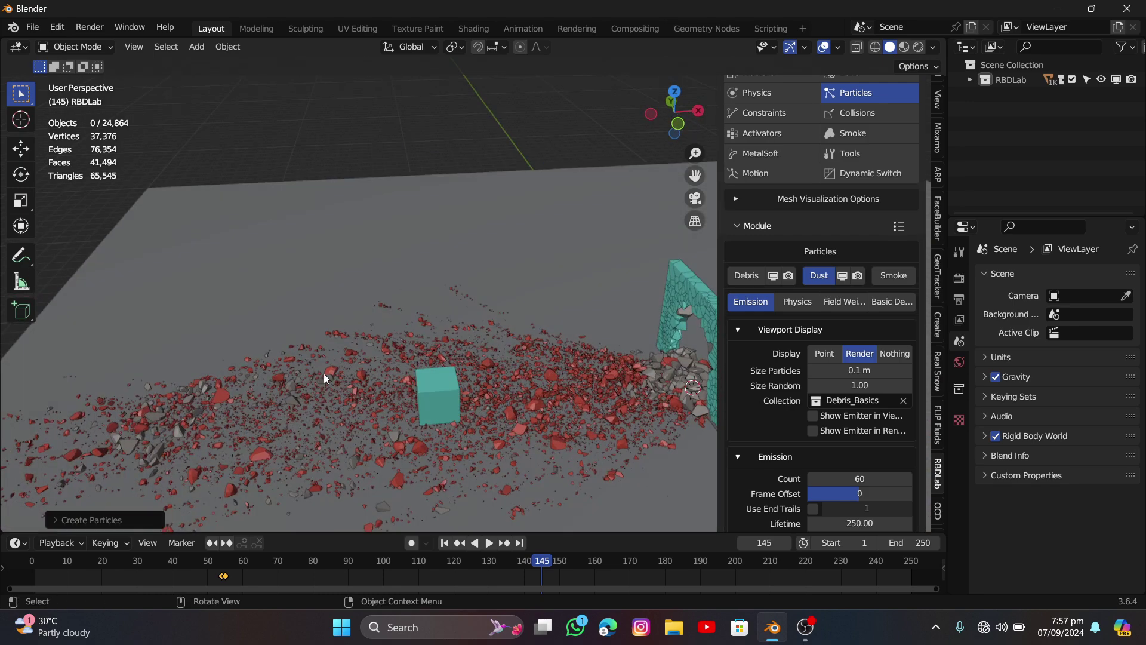
left_click_drag(539, 564, 224, 596)
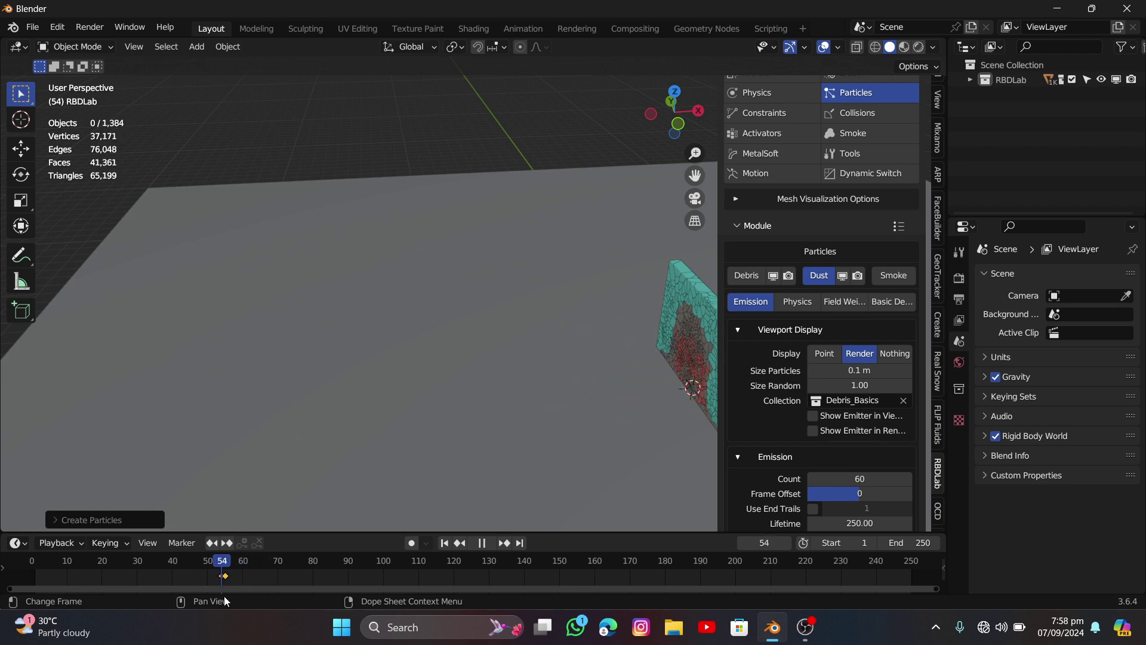
key("space")
scroll(783, 269, "up", 5)
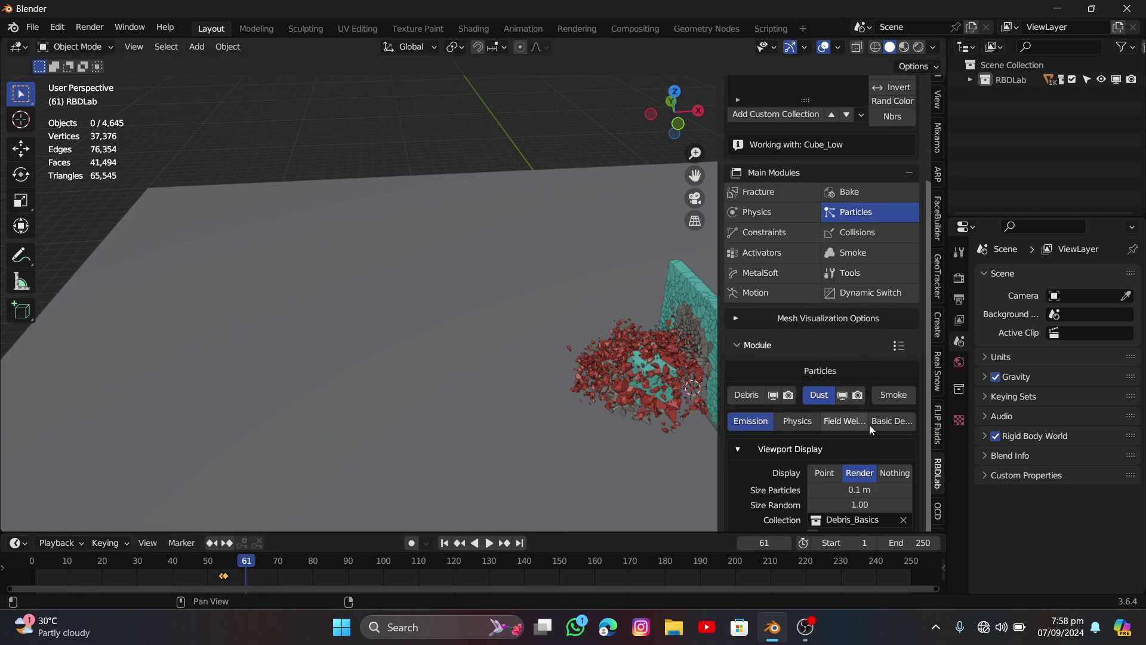
- Create smoke particles with Broken and Motion emission, and play the simulation to about frame 99 to check them
left_click(894, 395)
scroll(823, 353, "down", 5)
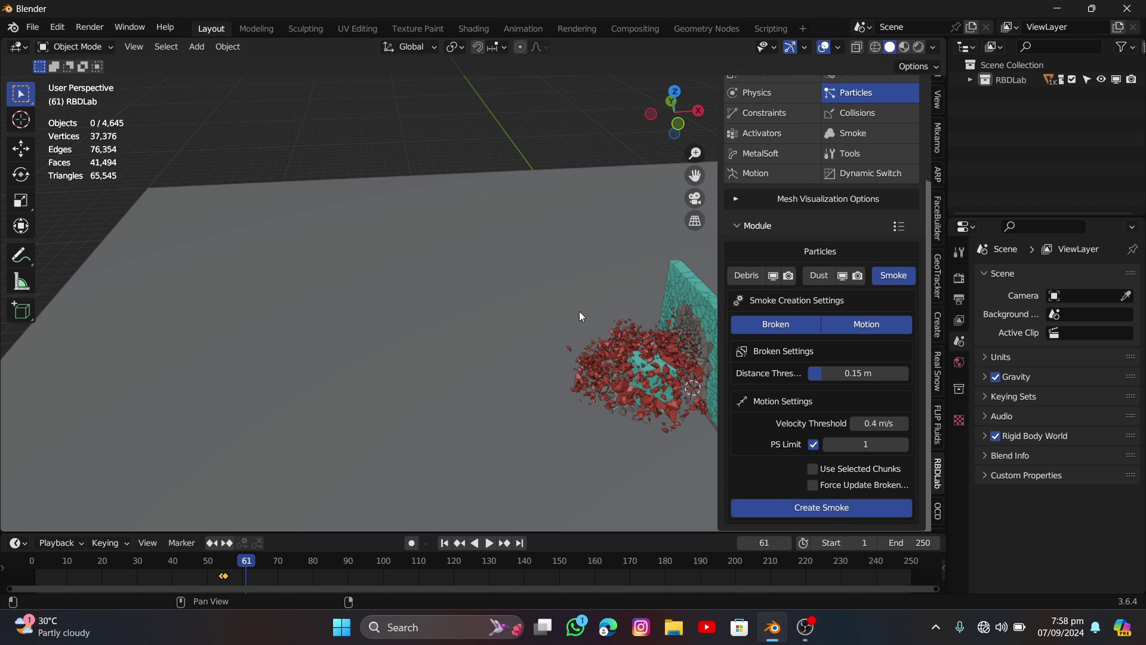
middle_click_drag(579, 310, 597, 366)
key("space")
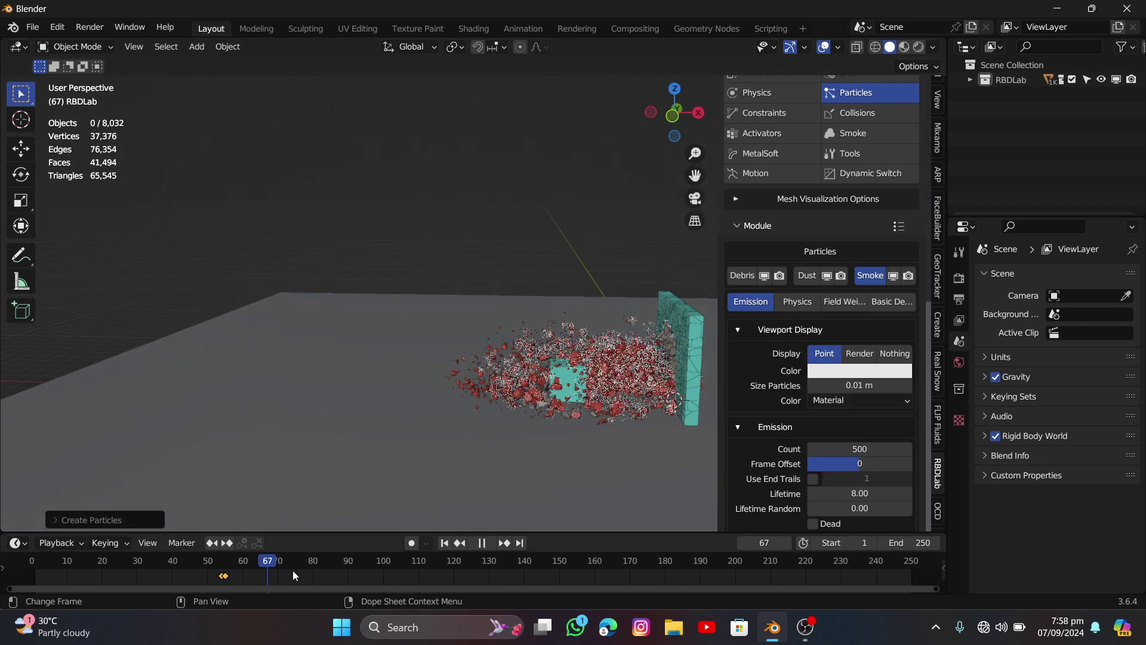
key("space")
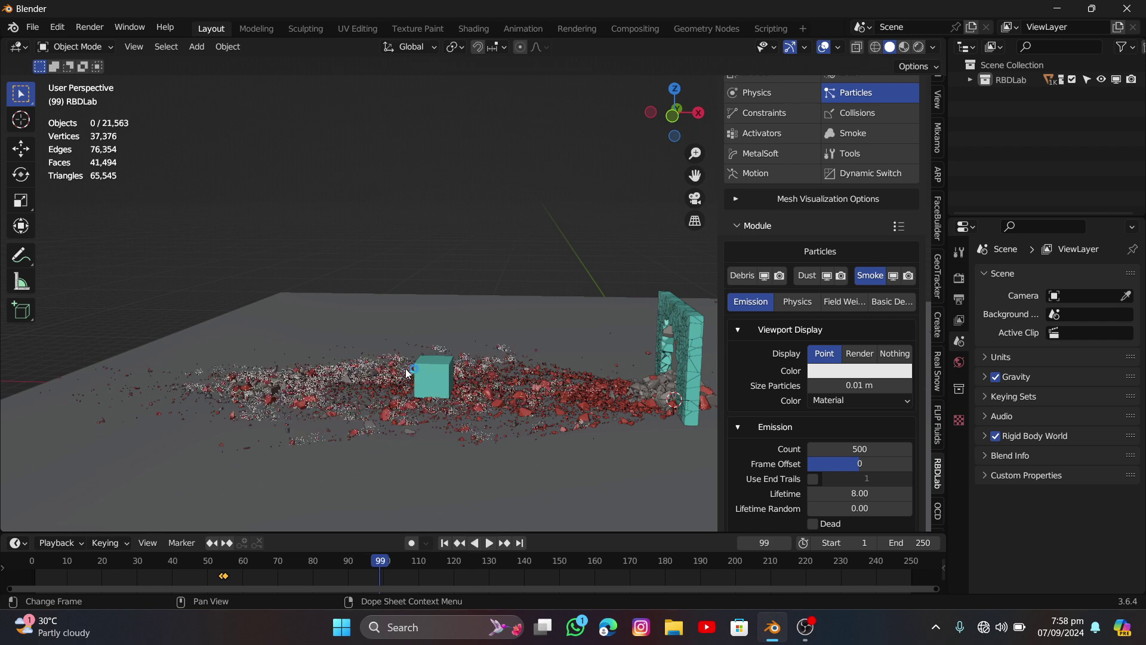
middle_click_drag(452, 342, 436, 346)
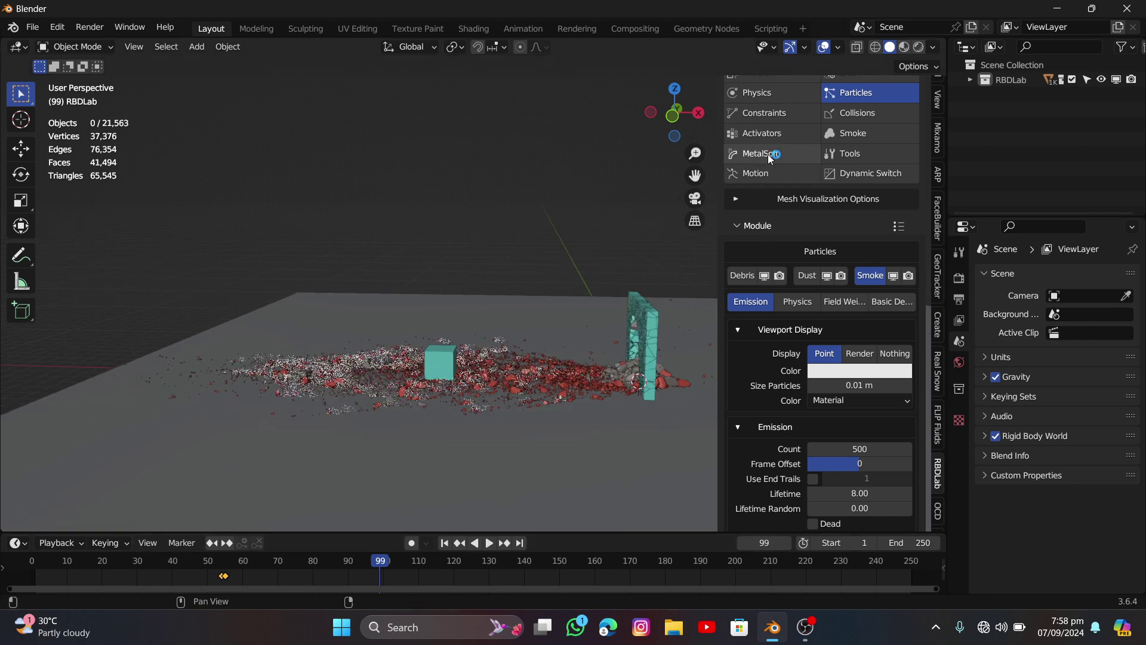
- Add a smoke simulation that emits from the wall's particles
left_click(853, 132)
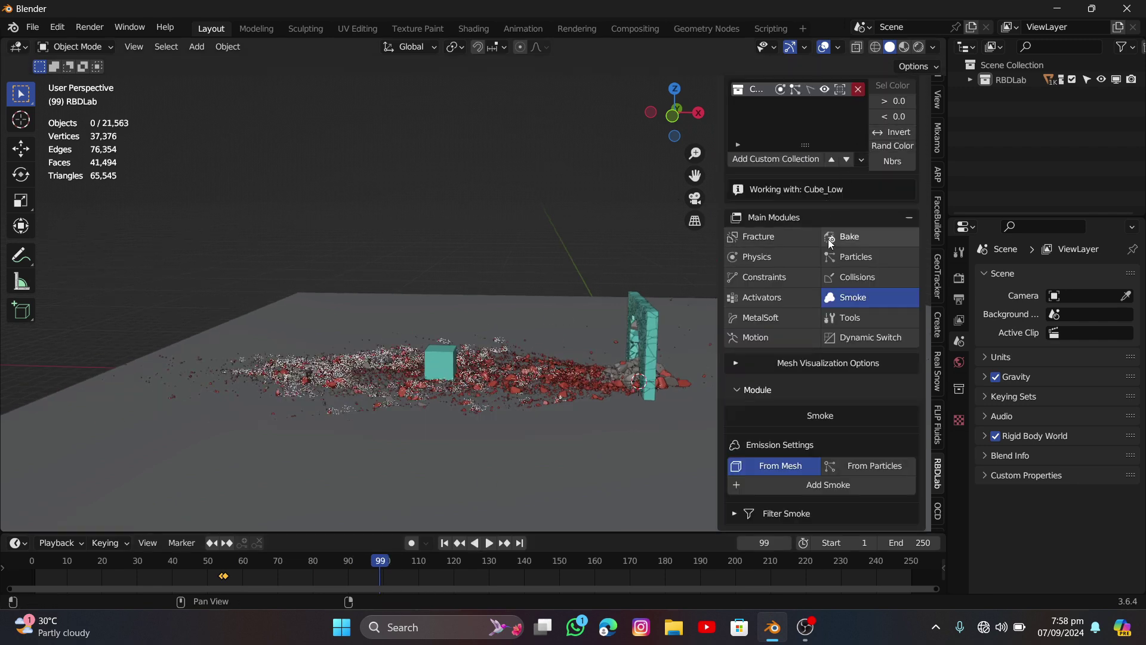
left_click(862, 465)
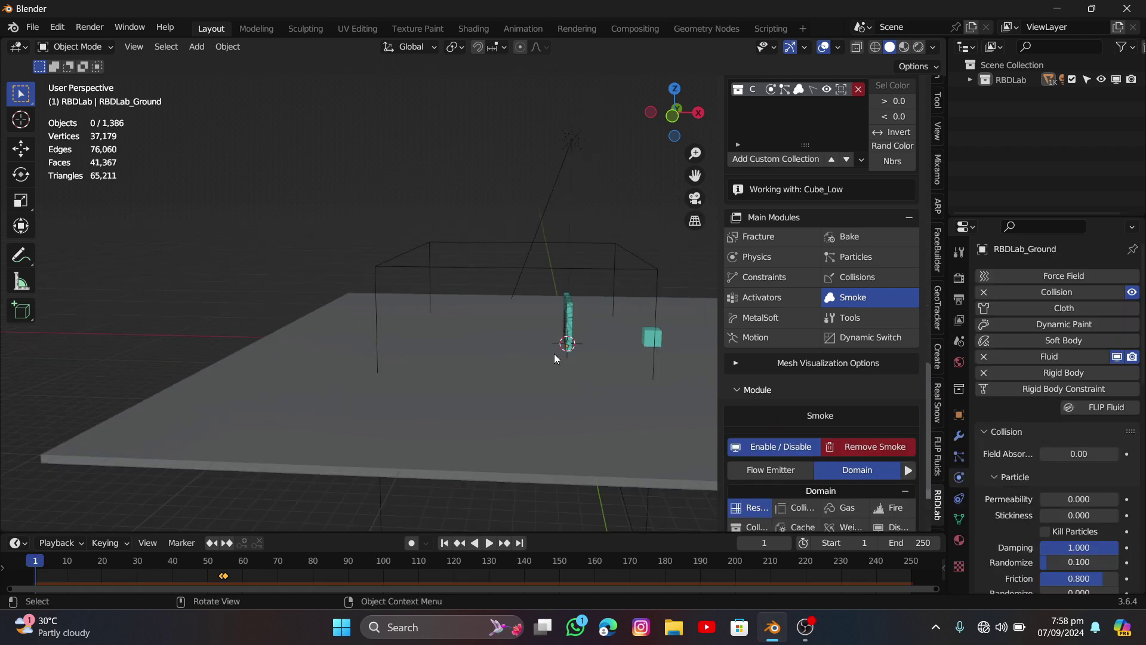
- In front view, raise the smoke domain and flatten it along Z so its base sits just below the ground
middle_click_drag(554, 354, 588, 288)
left_click(605, 233)
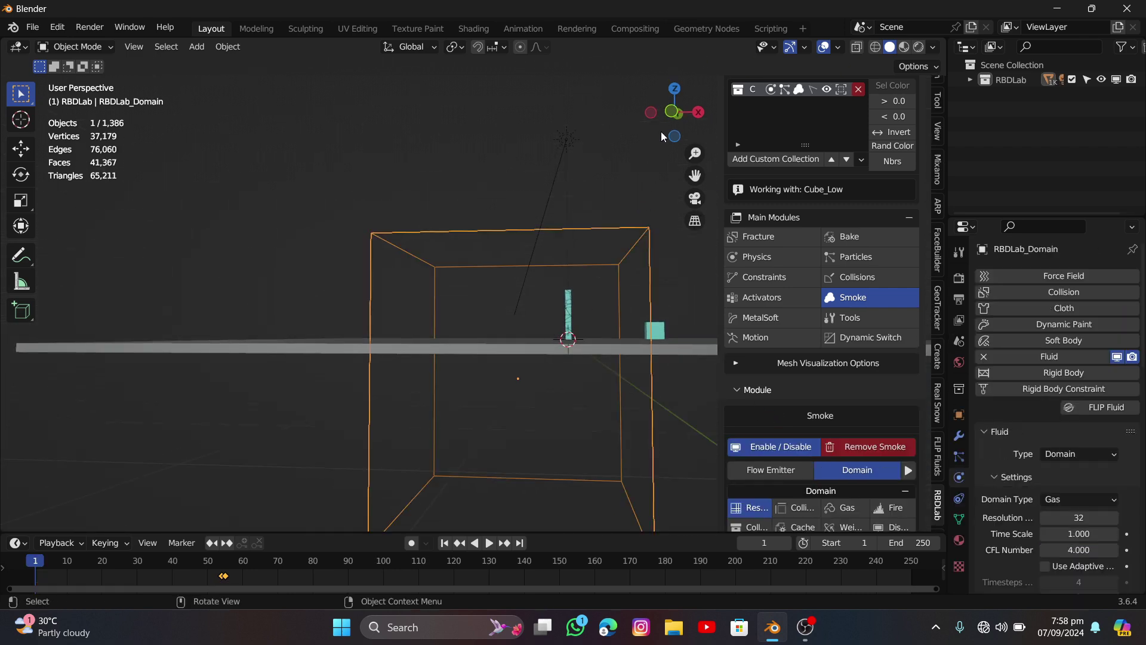
left_click(672, 112)
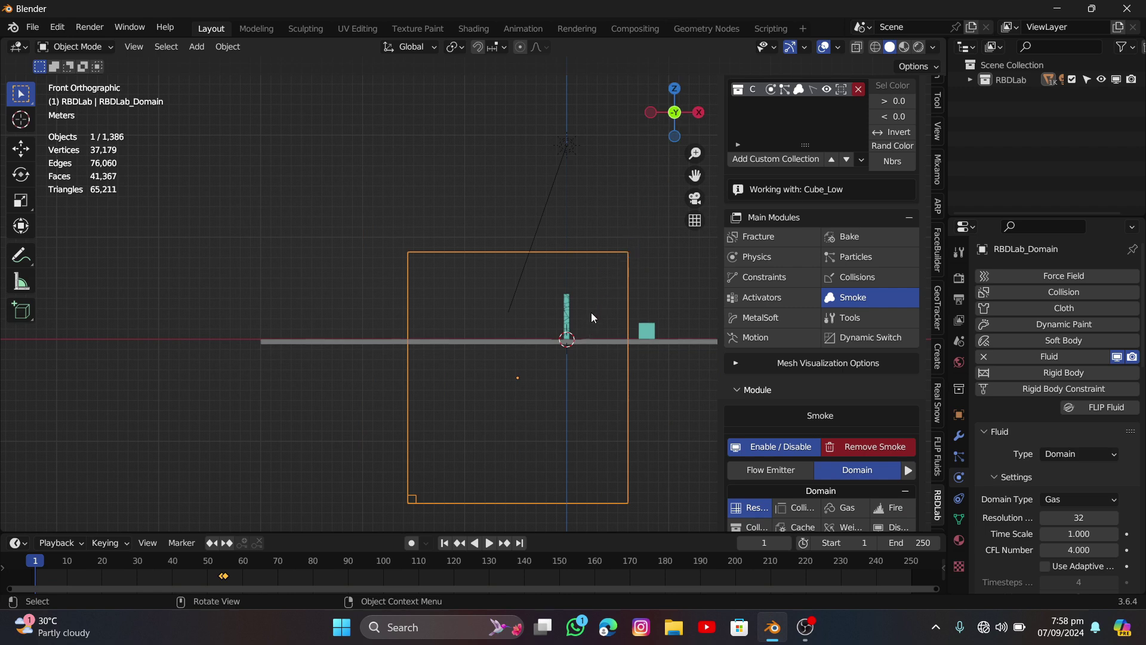
key("g")
left_click(597, 243)
key("s")
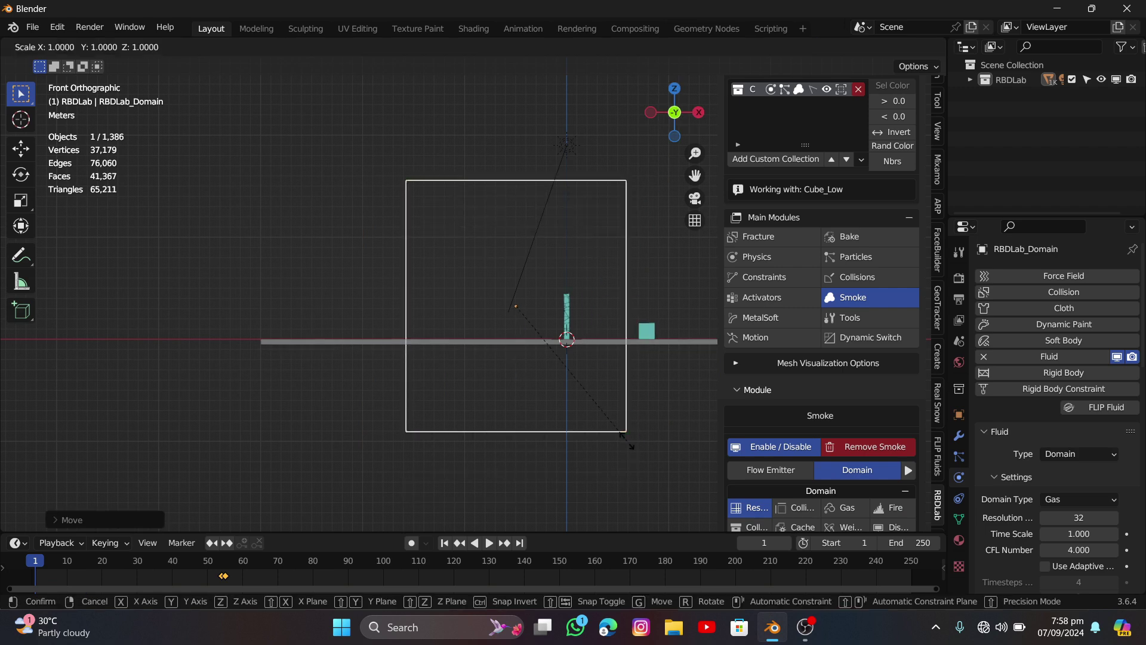
key("z")
left_click(558, 337)
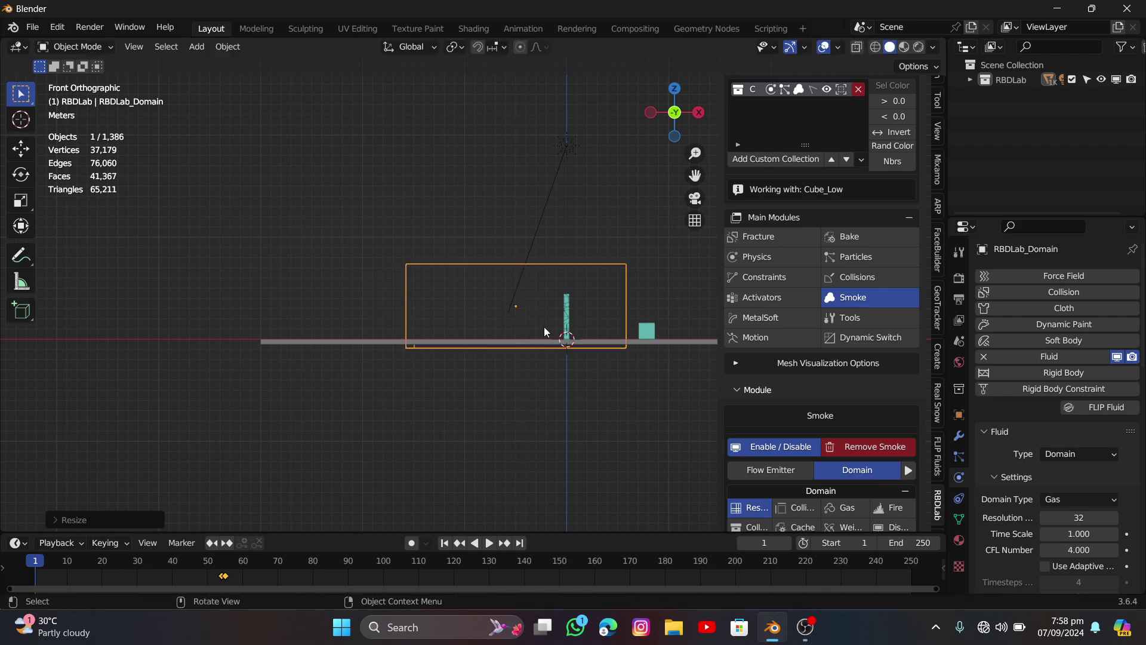
- At frame 142 in top view, stretch the smoke domain along X by a factor of about 2.44
middle_click_drag(543, 327, 521, 370)
left_click_drag(235, 560, 313, 564)
middle_click_drag(424, 374, 499, 385)
left_click(678, 136)
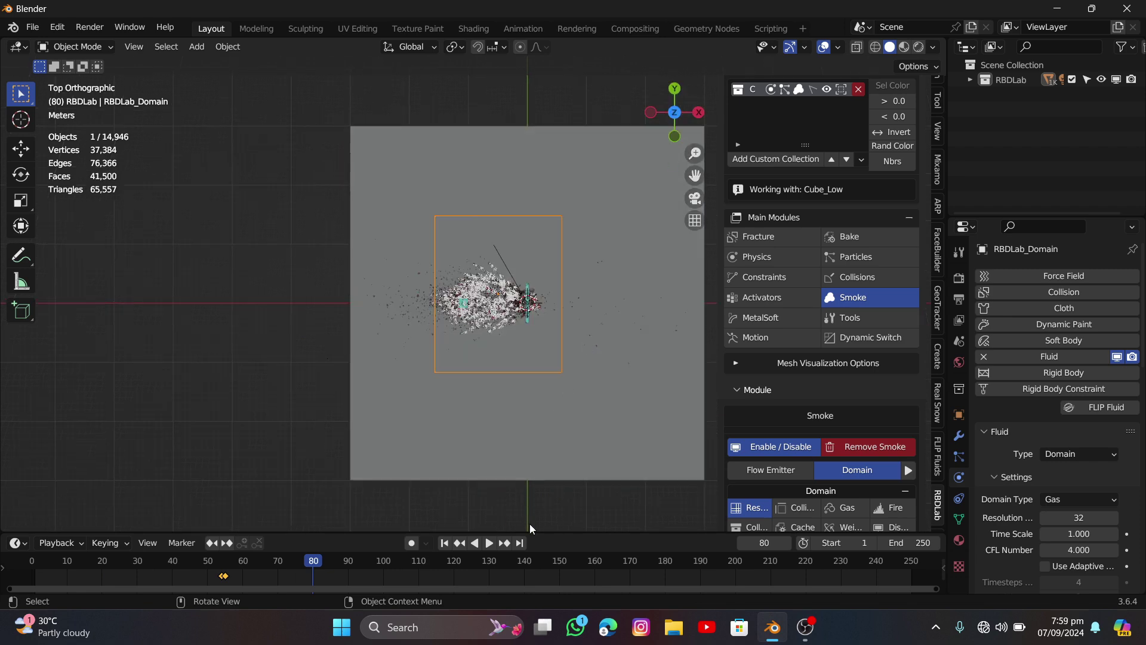
left_click(530, 560)
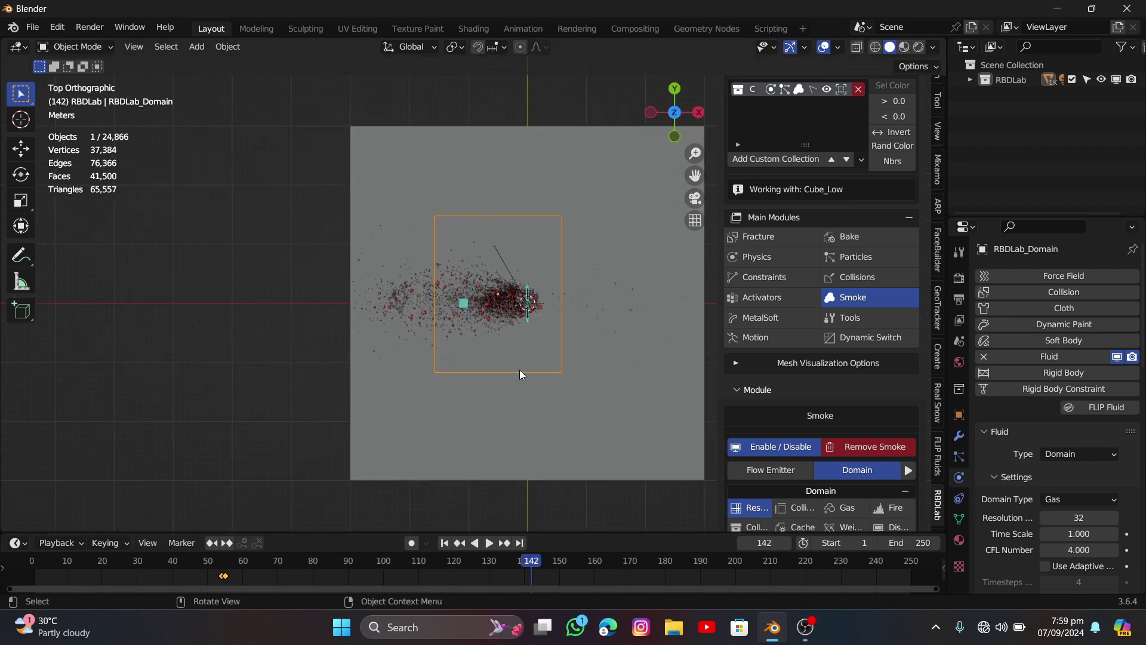
key("s")
key("x")
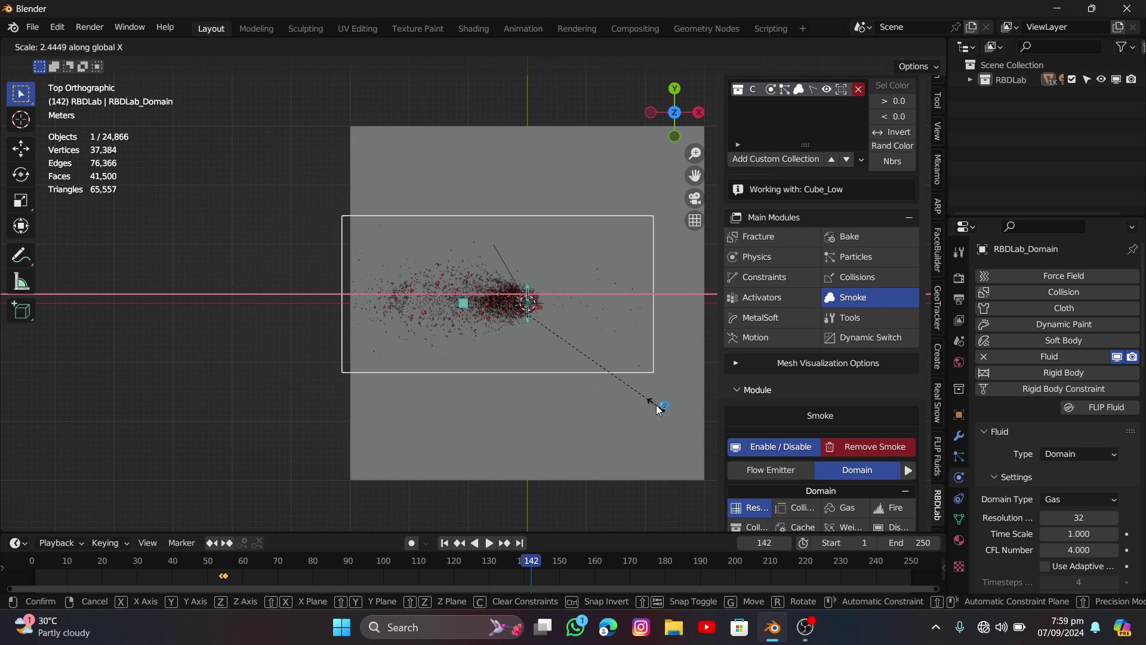
left_click(659, 408)
- Narrow the smoke domain along Y to about 0.64 of its width and shorten it along X
key("s")
key("y")
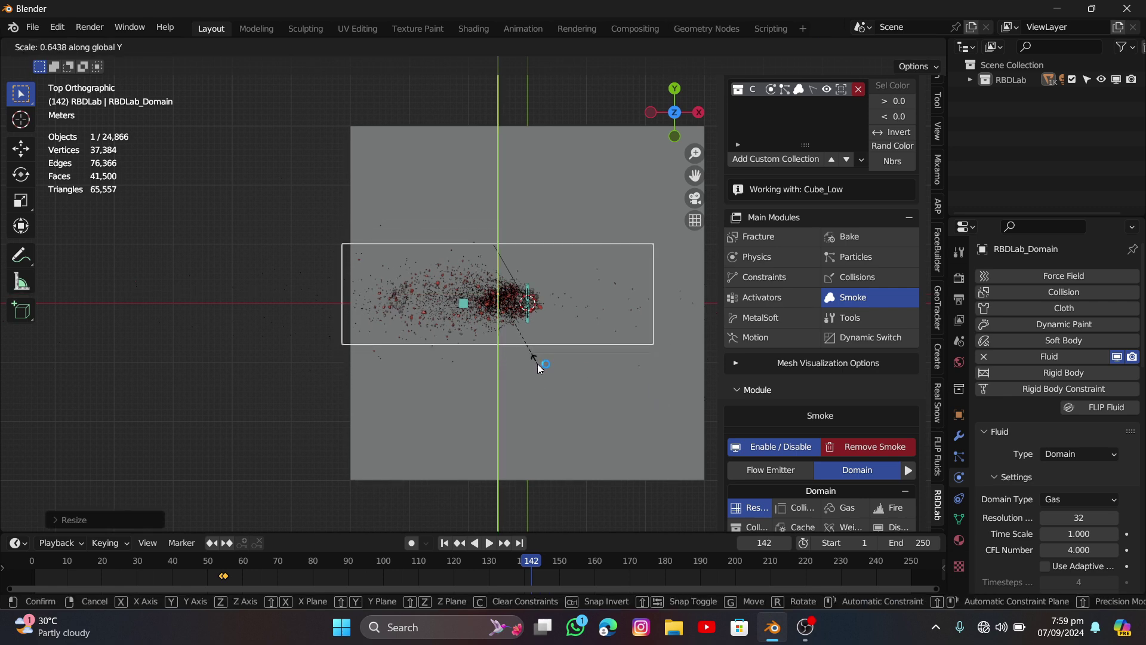
left_click(539, 368)
key("s")
key("x")
left_click(541, 383)
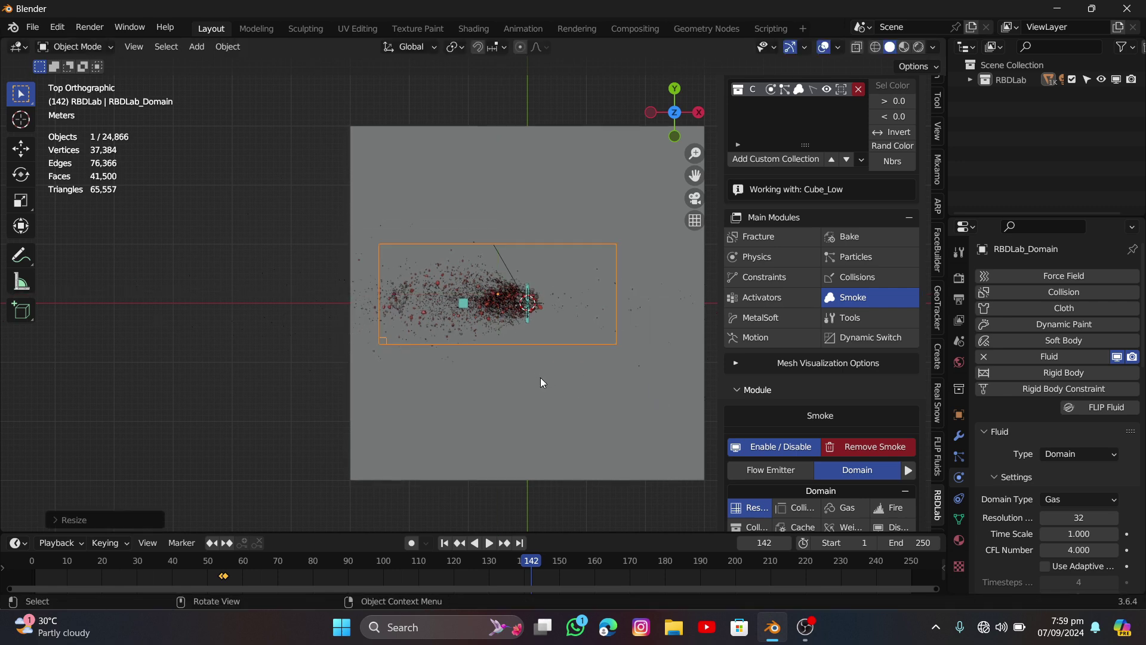
- Shift the domain about 10.3 m along negative X, scale it to about 0.92 along X, and nudge it over the debris trail
key("g")
key("x")
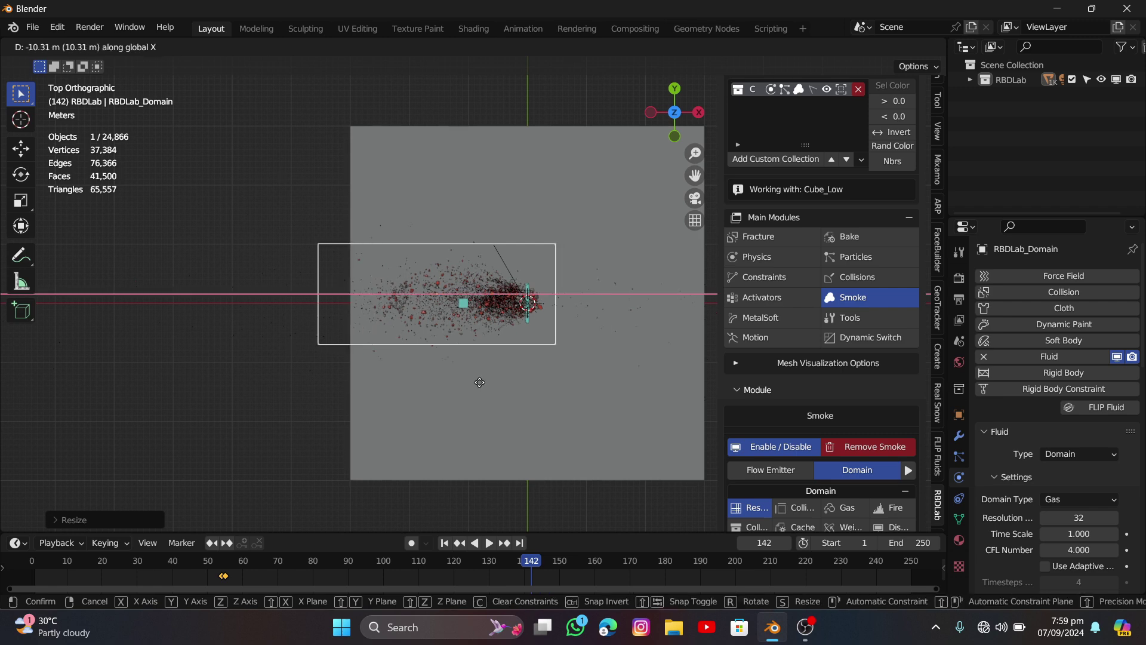
left_click(481, 383)
key("s")
key("x")
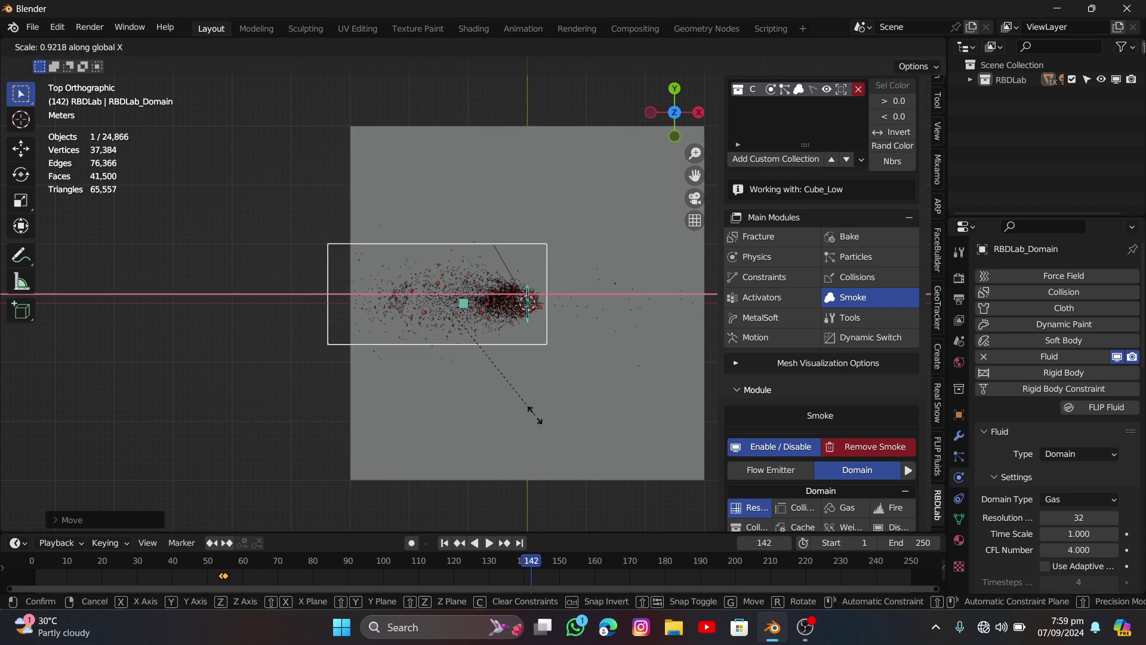
left_click(536, 415)
key("g")
left_click(548, 415)
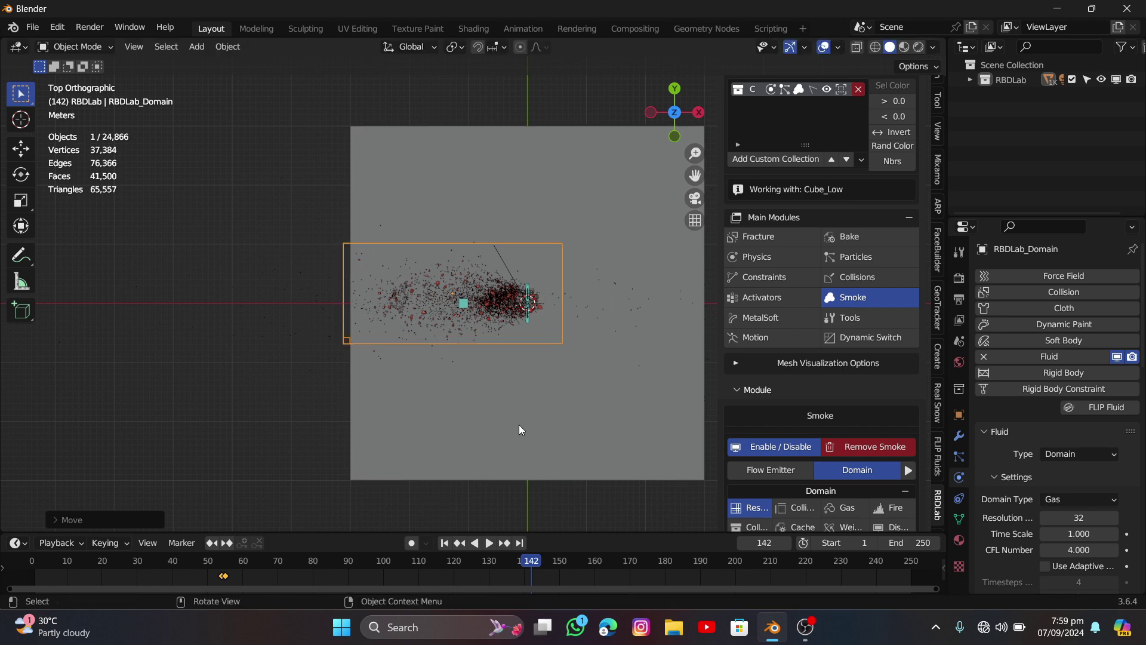
- Scale the smoke domain along Z to adjust its height
middle_click_drag(520, 429, 523, 270)
key("s")
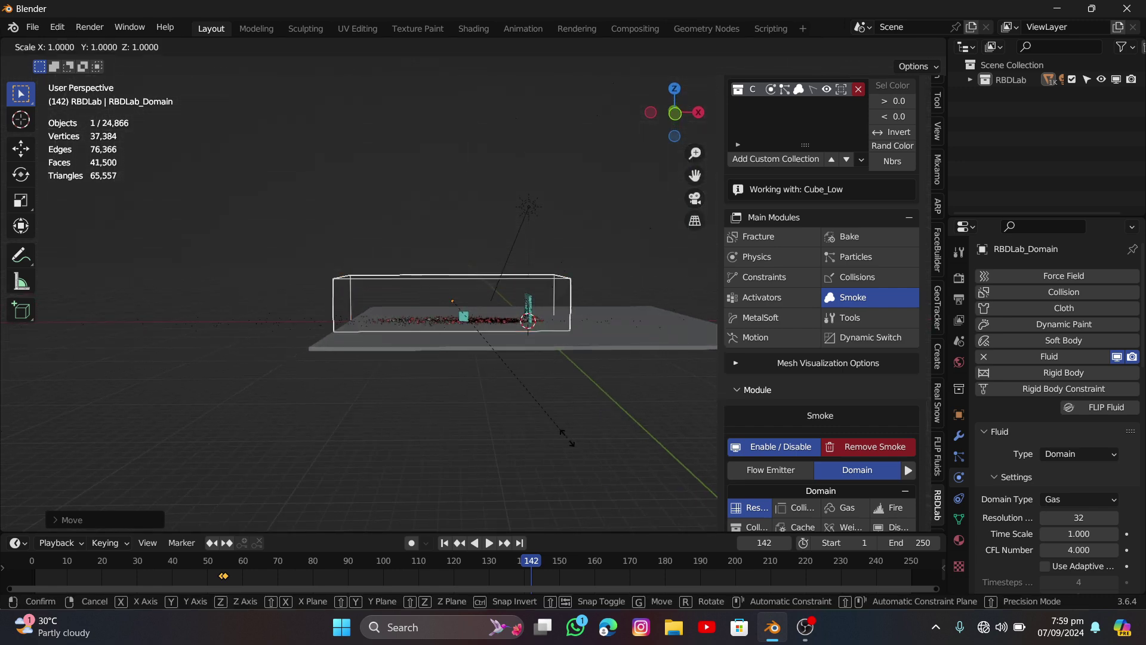
key("z")
left_click(568, 449)
left_click(525, 418)
- Move the smoke domain along Y to centre it on the wall opening and debris trail
middle_click_drag(524, 417, 568, 270)
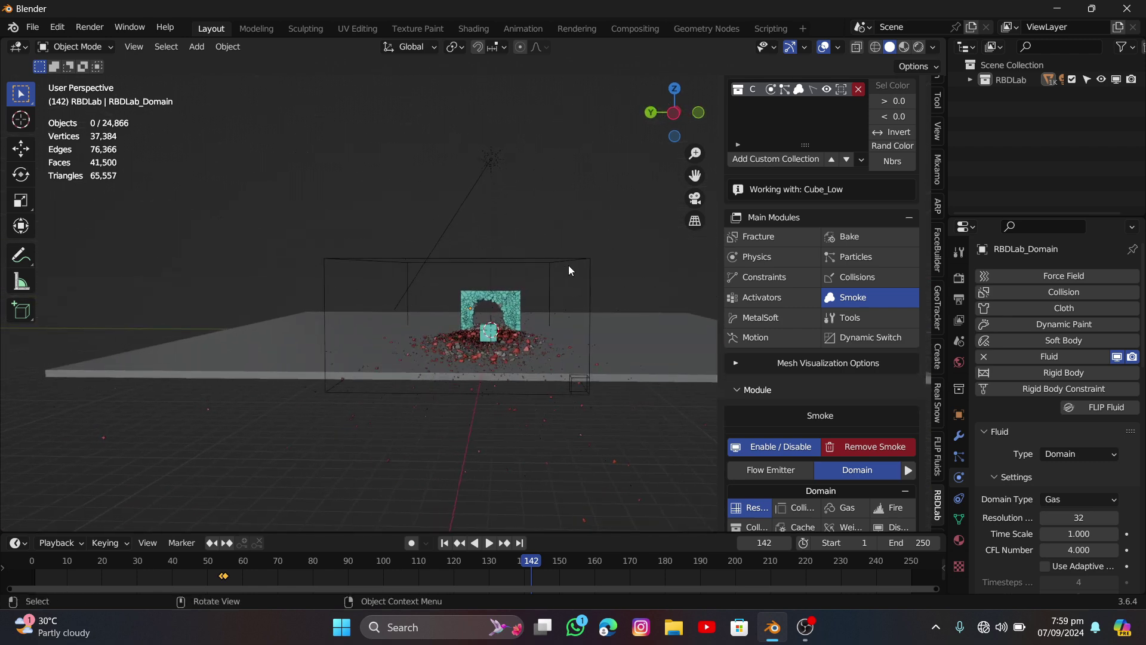
left_click(566, 258)
key("g")
key("y")
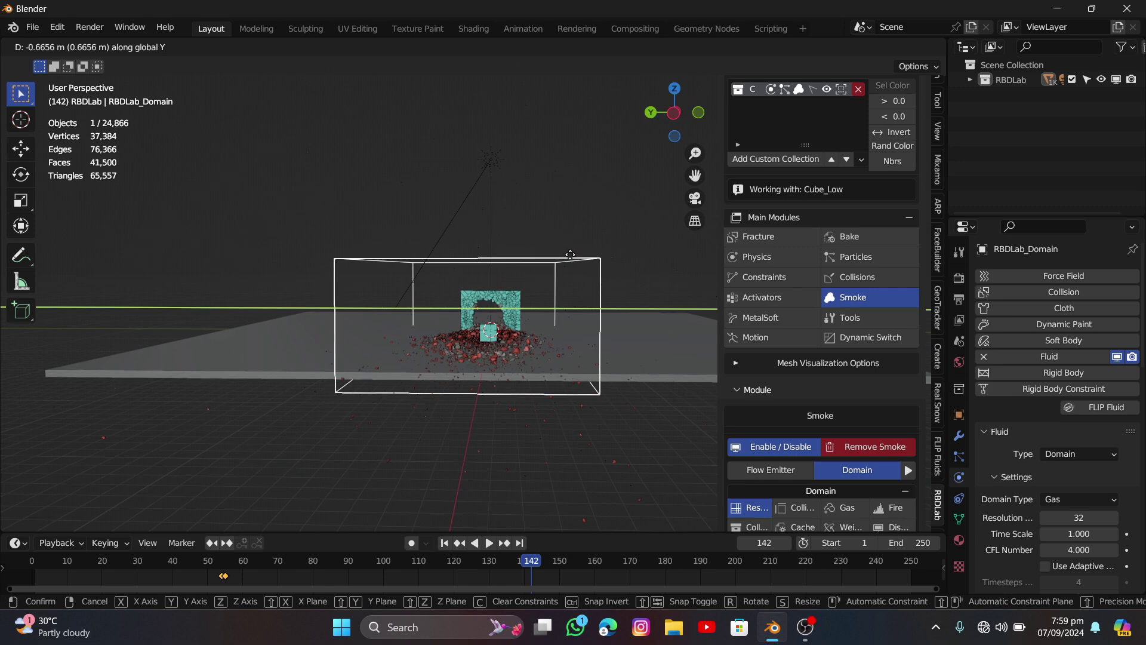
left_click(597, 228)
middle_click_drag(584, 239, 484, 254)
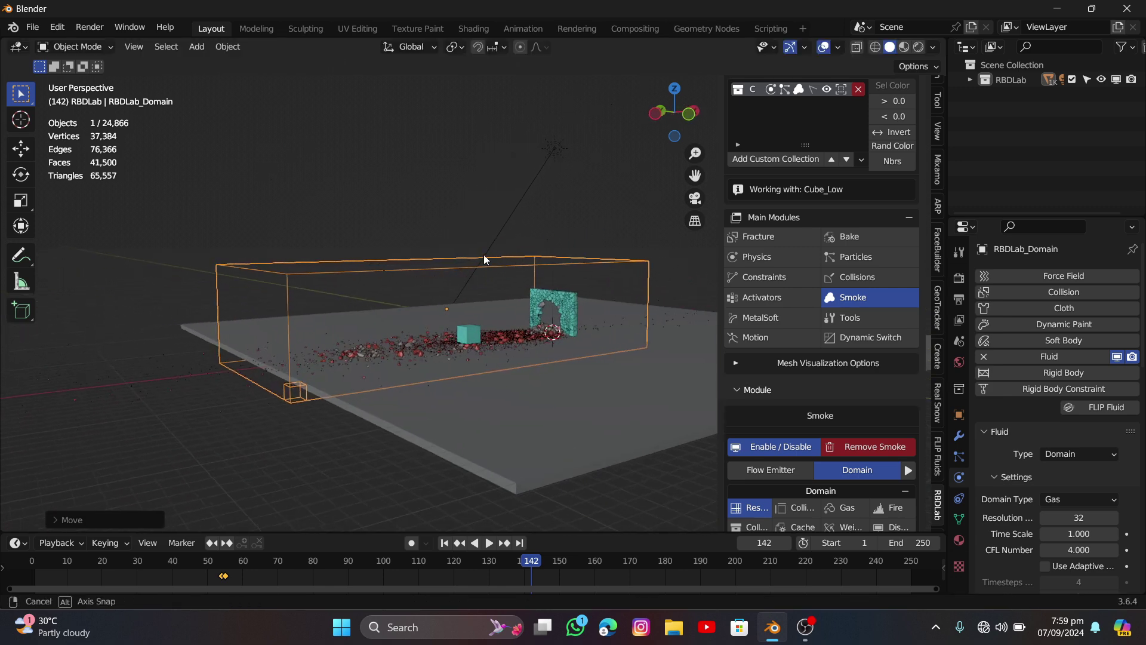
- Set the smoke domain's resolution to 156
scroll(770, 421, "down", 4)
scroll(786, 420, "down", 4)
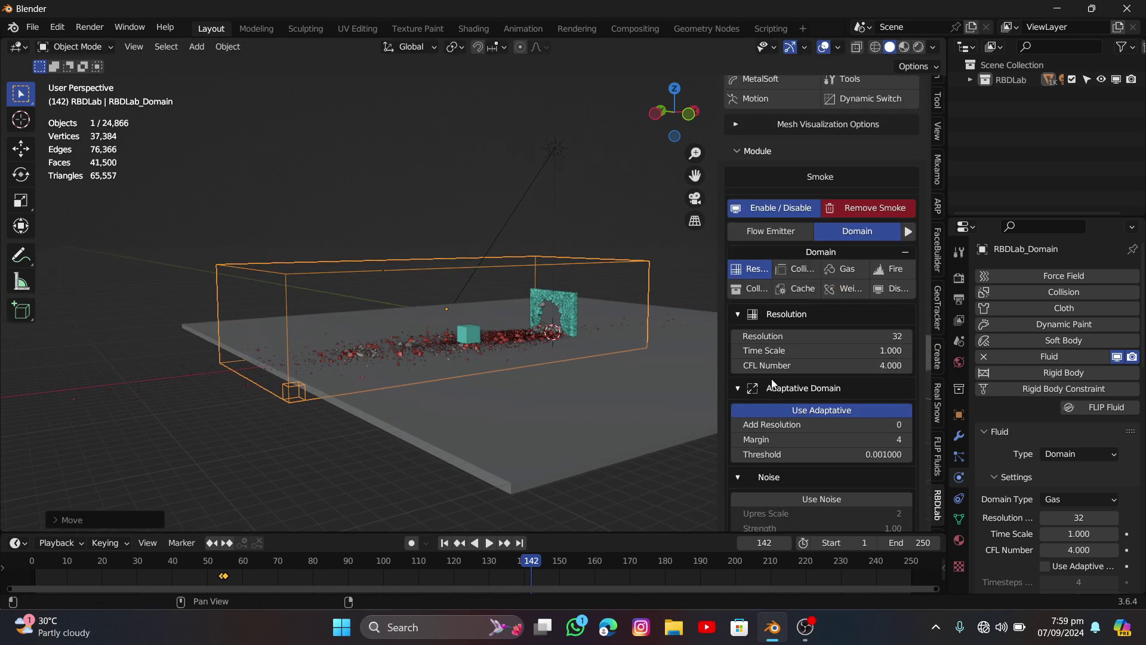
left_click(806, 335)
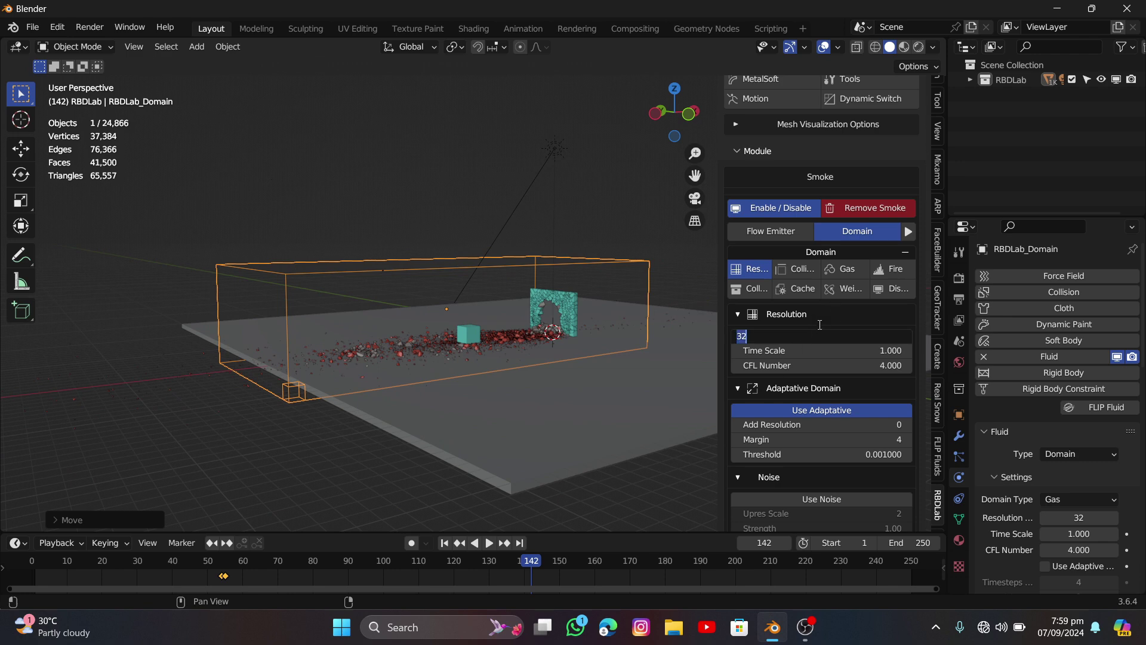
type("156")
key("Return")
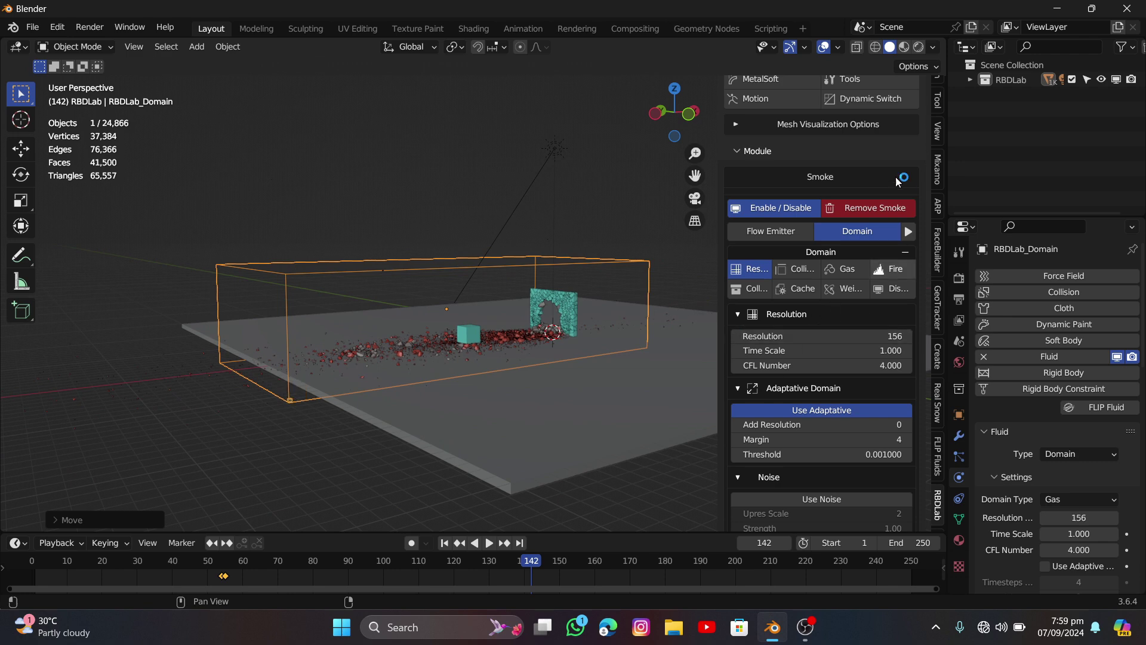
- Review the smoke domain's border collision and gas settings
left_click(796, 267)
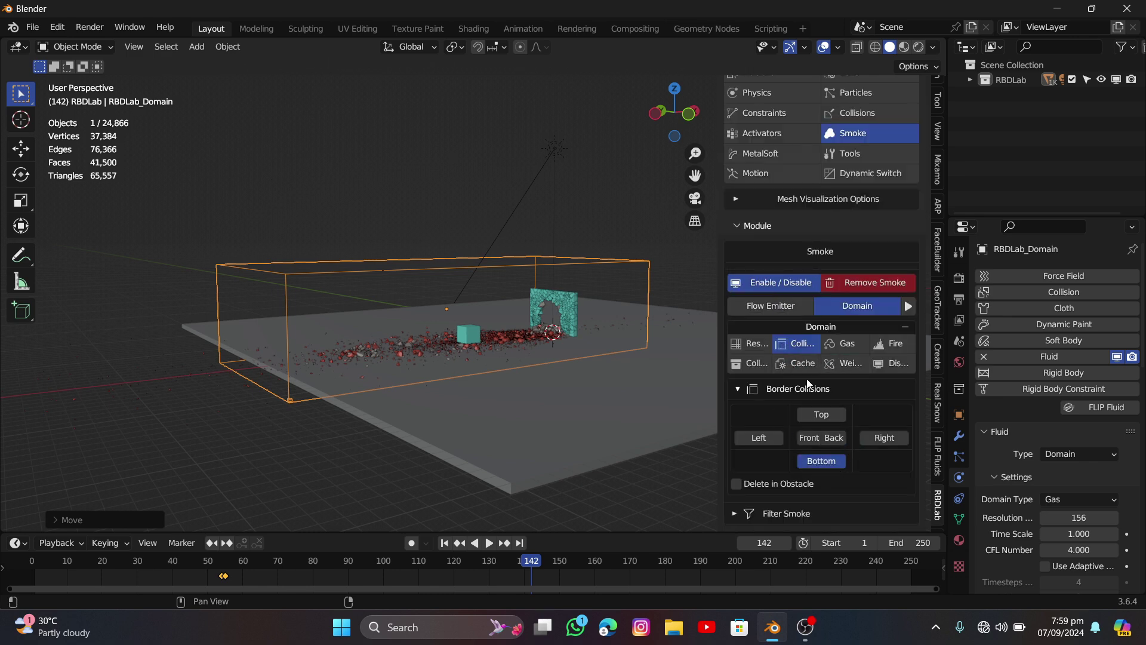
left_click(841, 346)
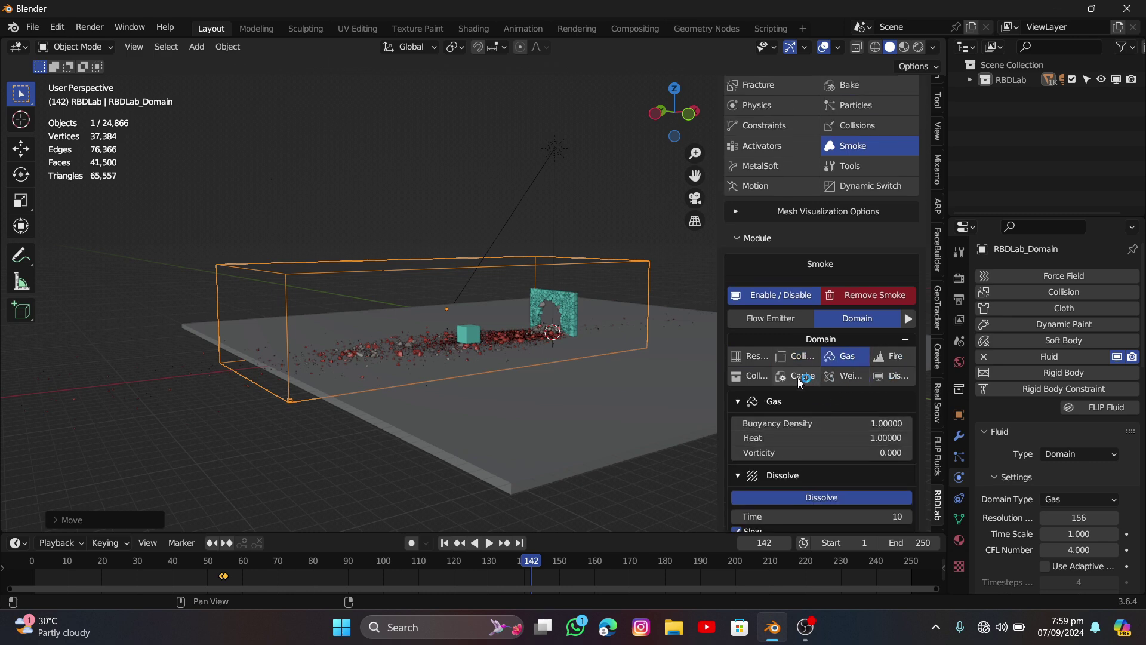
- Set the smoke domain's cache type to All with resumable baking, and set its start frame to 54
left_click(849, 377)
left_click(898, 381)
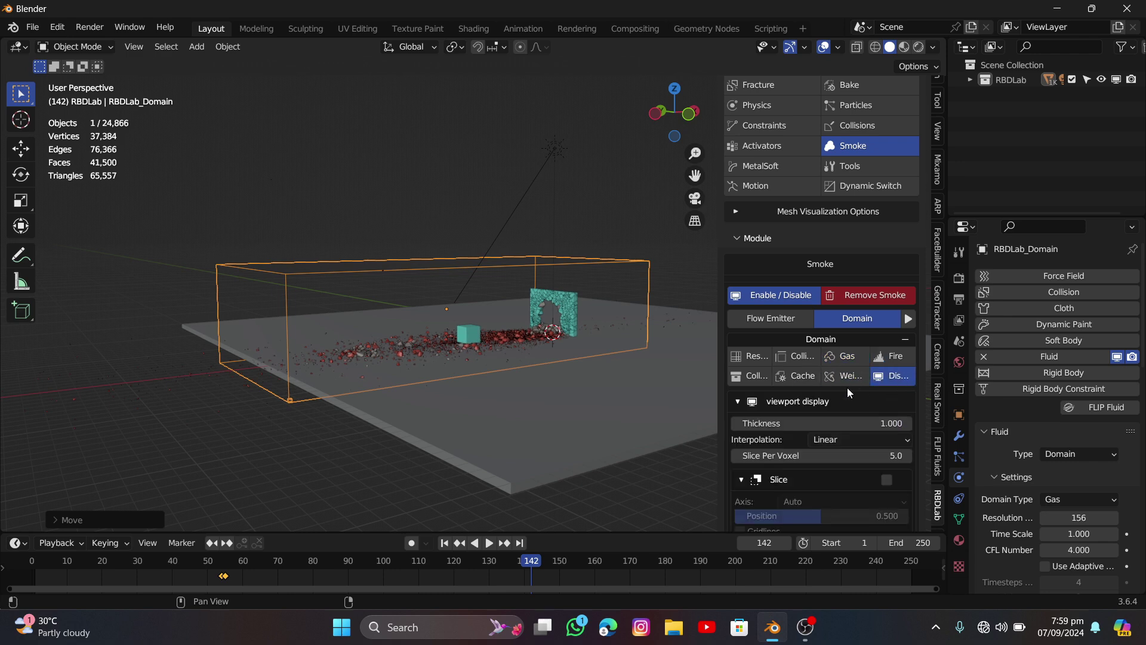
left_click(804, 375)
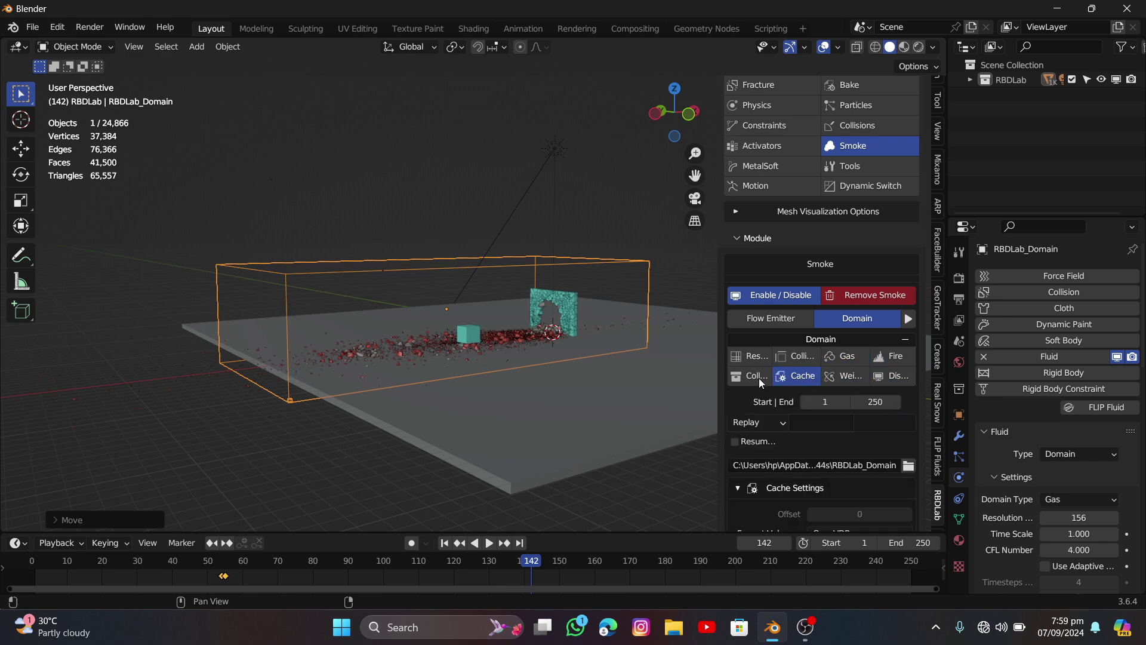
scroll(797, 431, "down", 3)
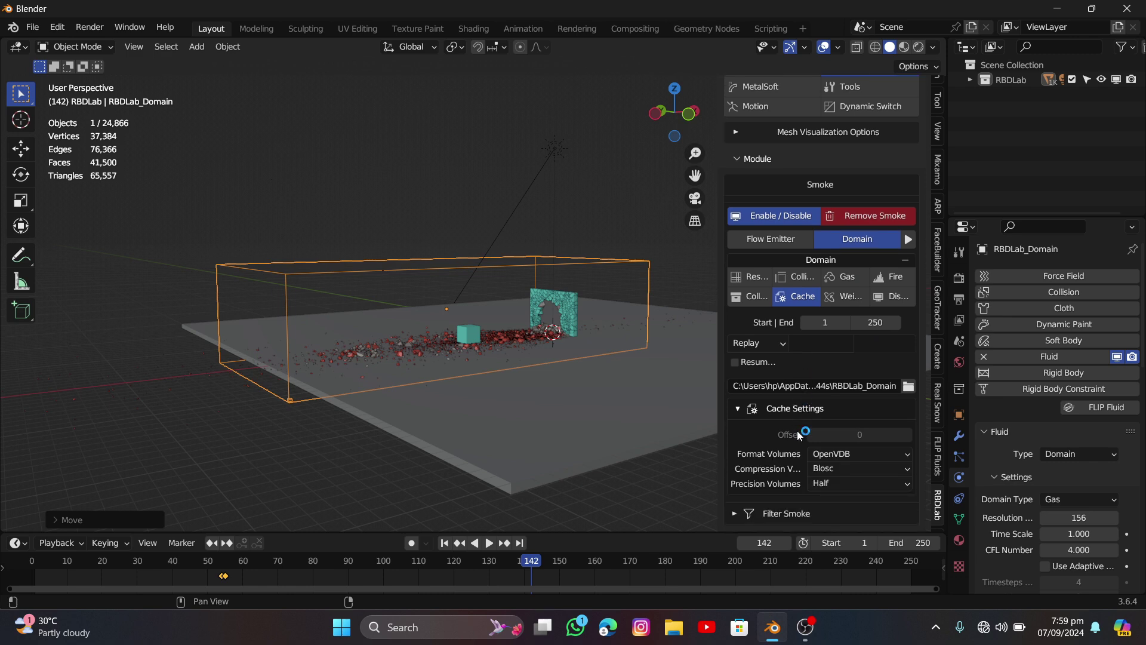
left_click(760, 343)
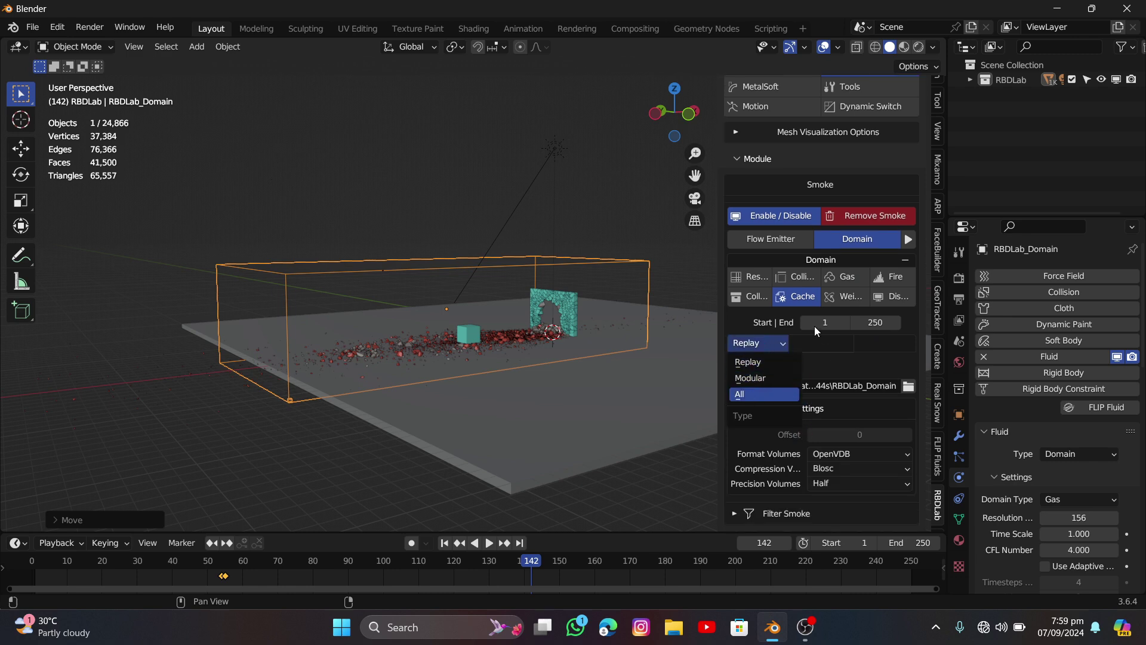
left_click(747, 394)
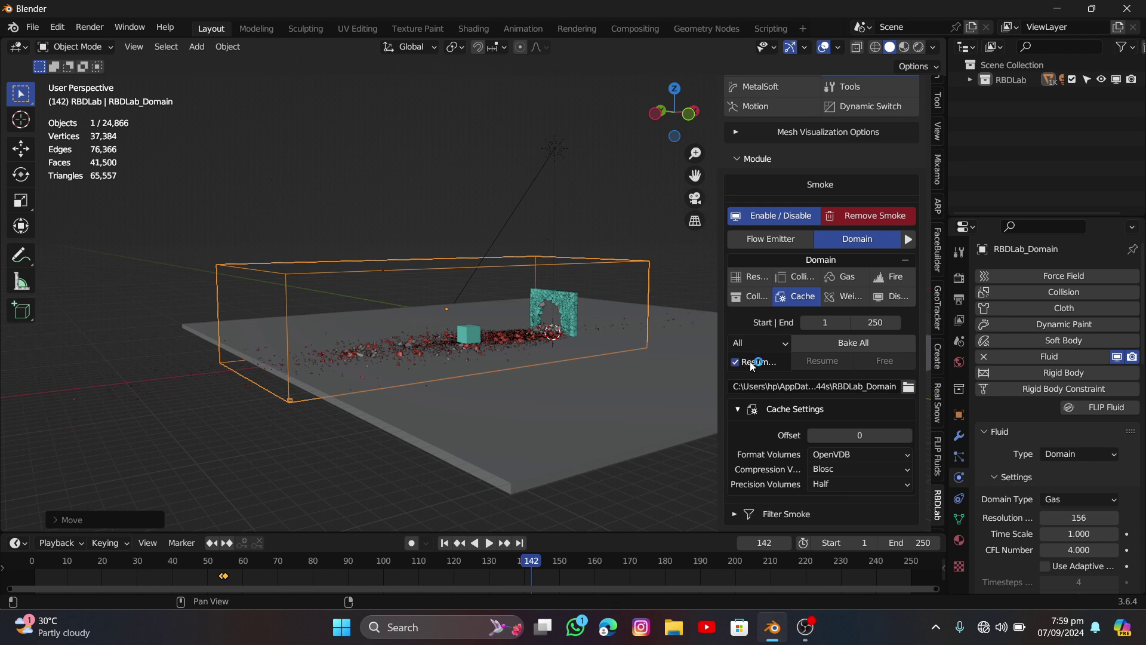
left_click(831, 322)
key("Return")
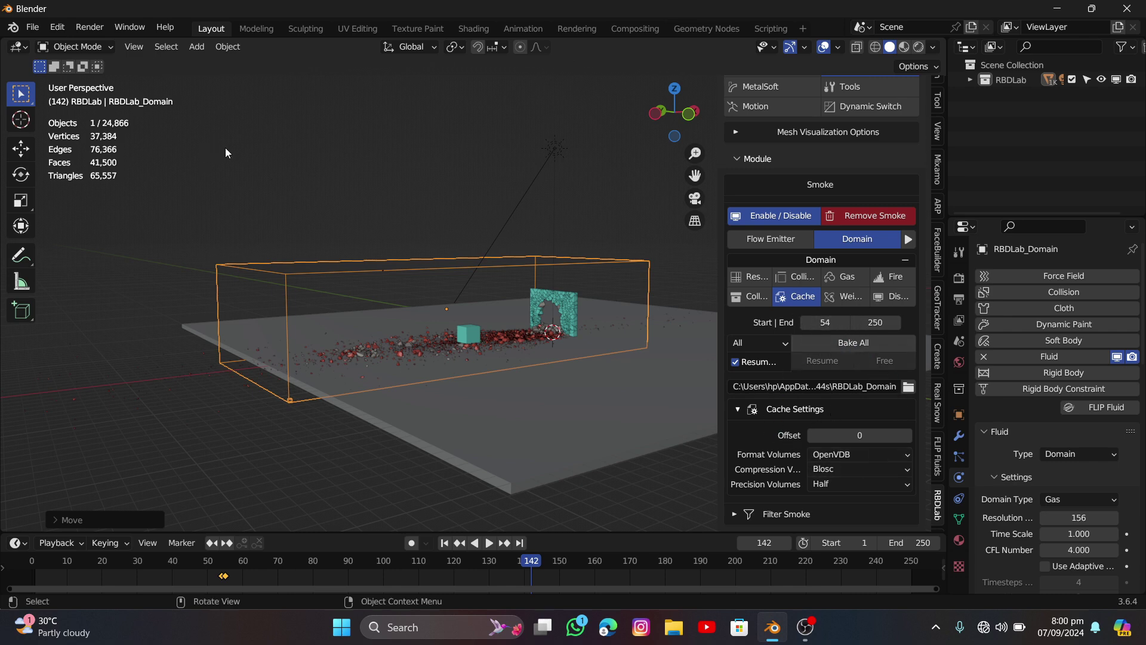
- Save the project as Break.blend in the tutorial folder 50
key("ctrl+s")
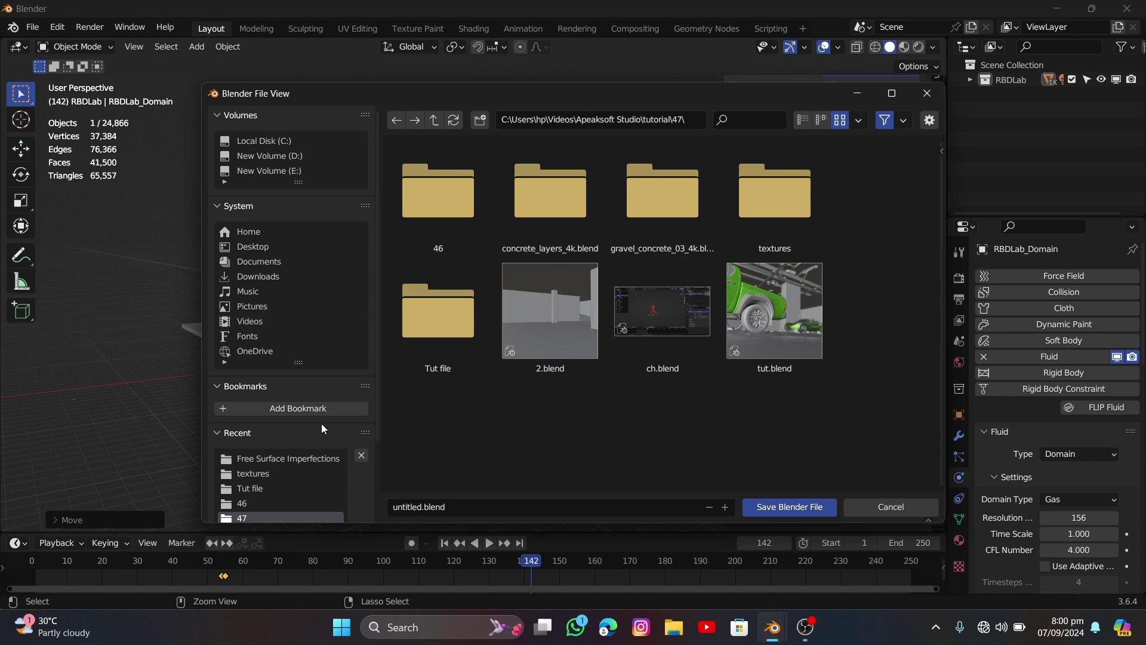
scroll(270, 436, "down", 4)
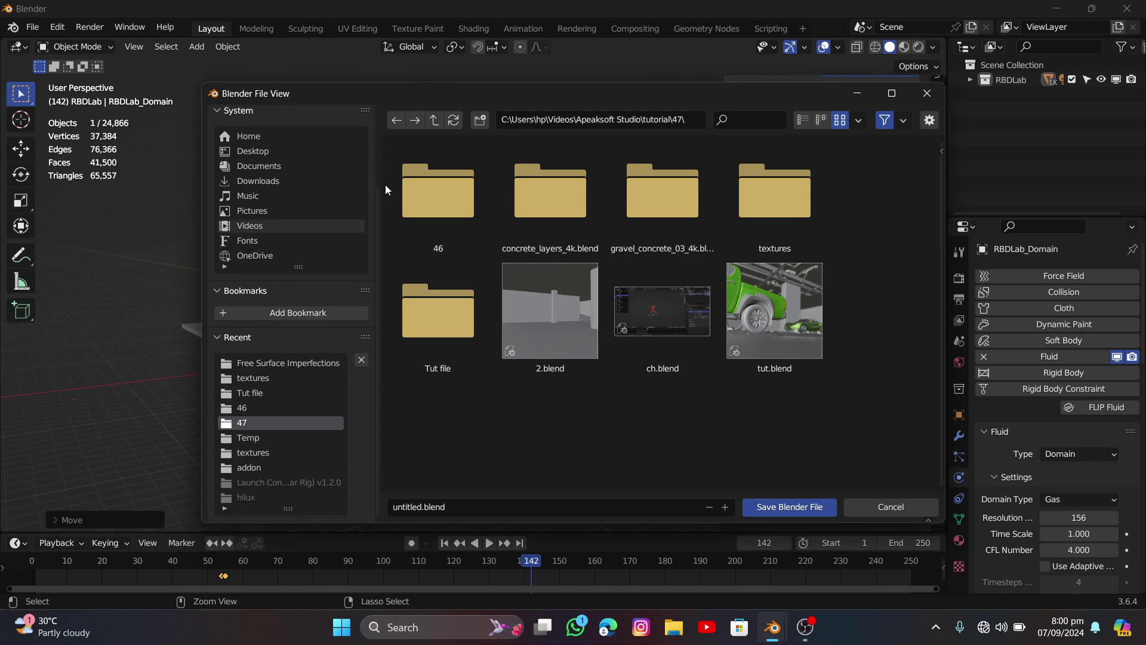
key("BackSpace")
scroll(627, 331, "down", 10)
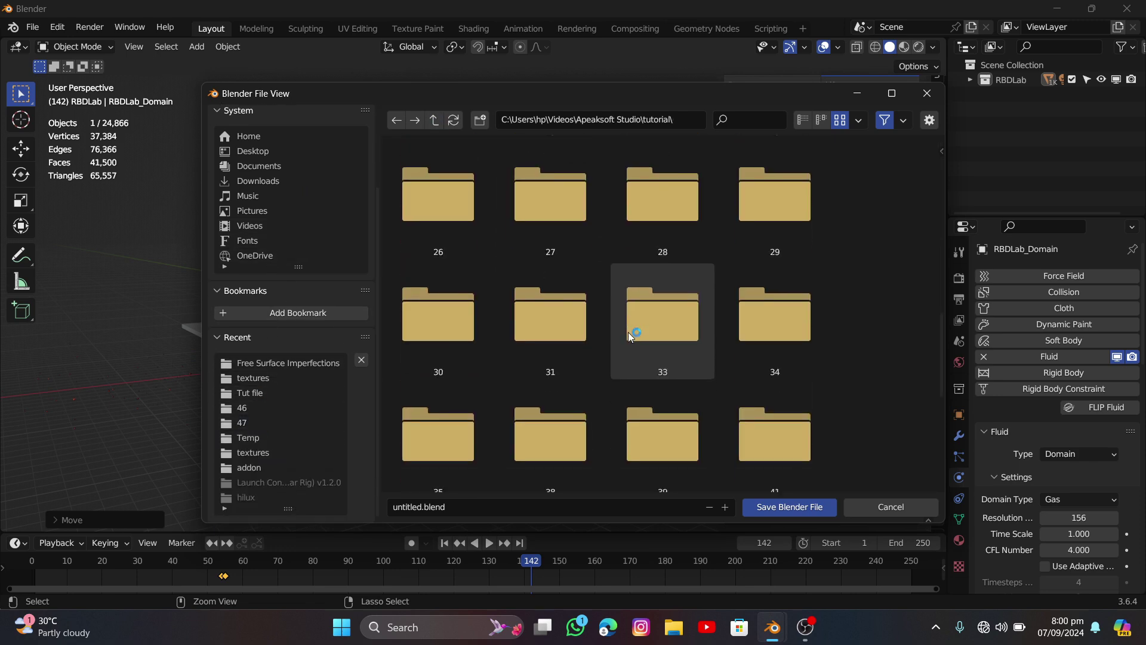
scroll(628, 332, "down", 6)
double_click(766, 221)
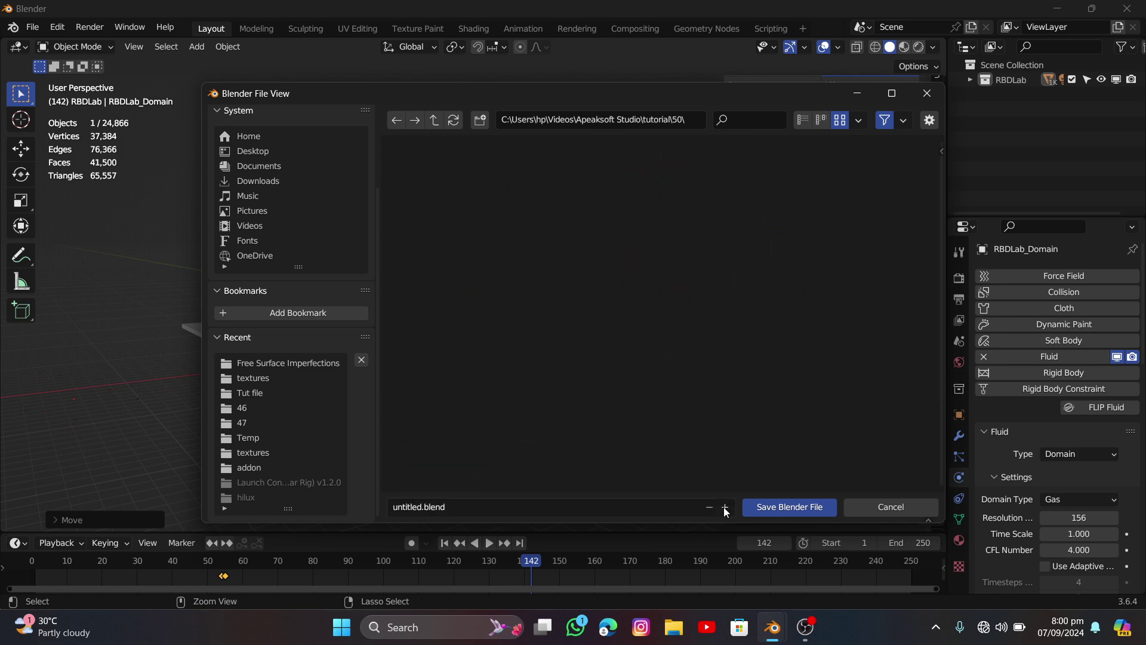
left_click(577, 508)
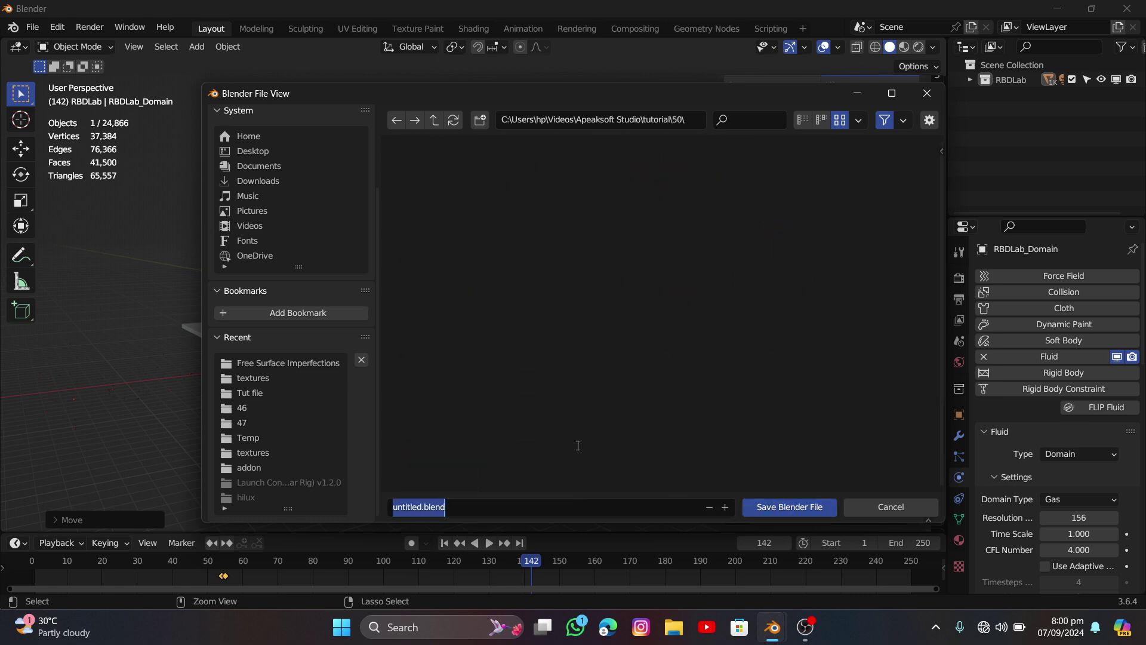
type("Break")
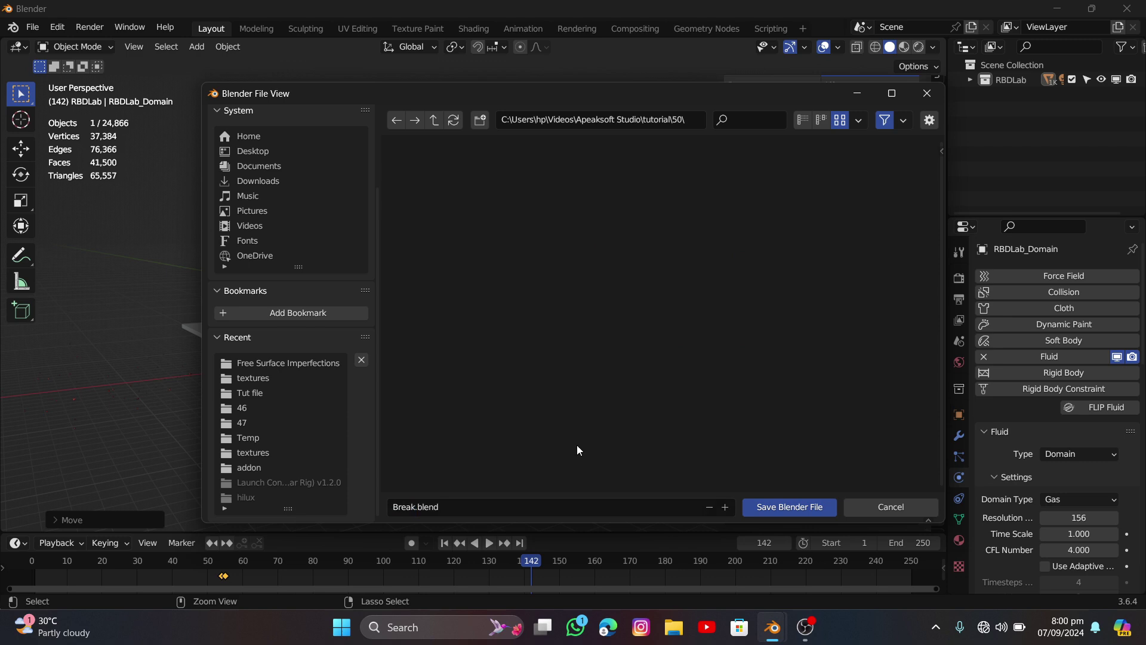
left_click(798, 507)
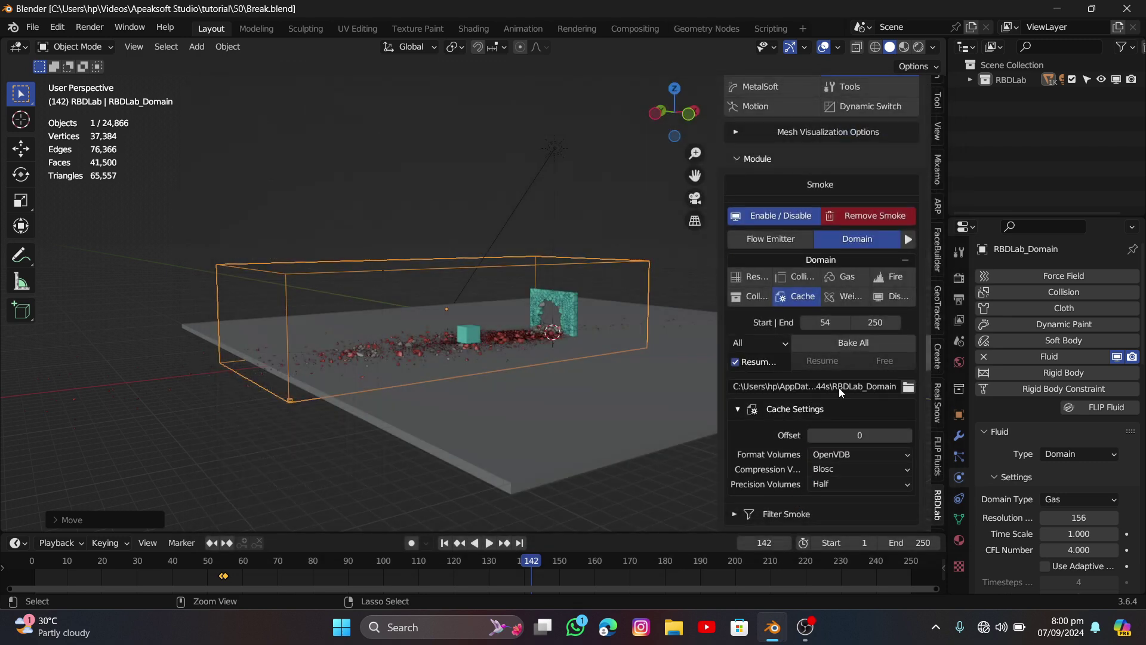
- Bake the entire smoke simulation for the domain
middle_click_drag(486, 344, 589, 356)
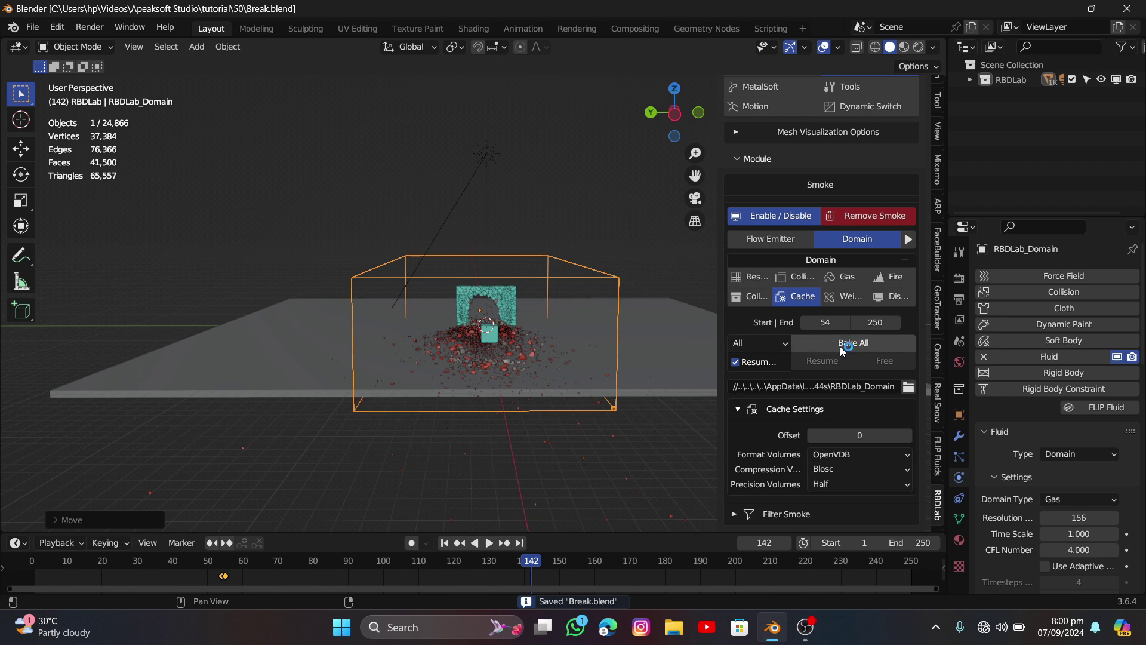
mouse_move(801, 637)
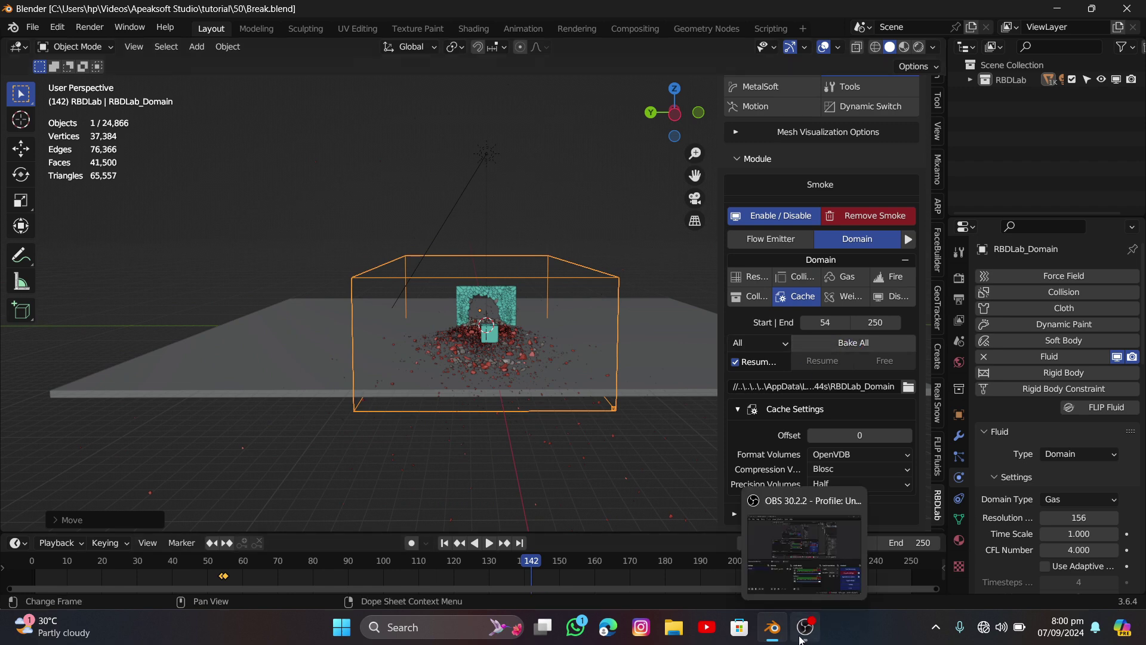
left_click(833, 342)
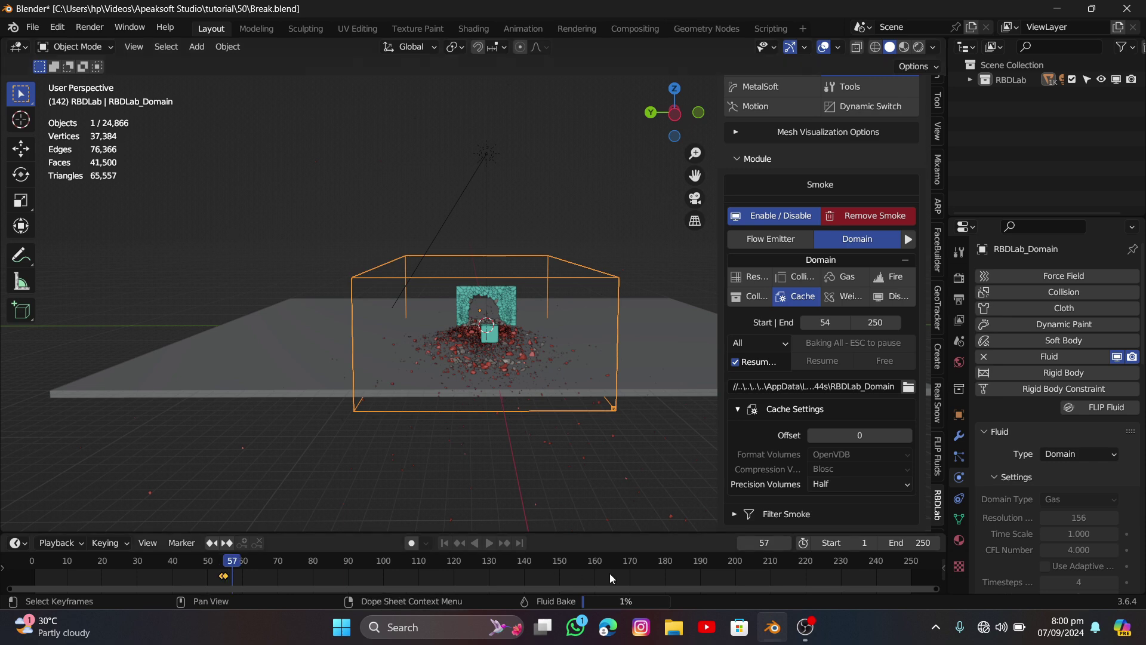
mouse_move(805, 626)
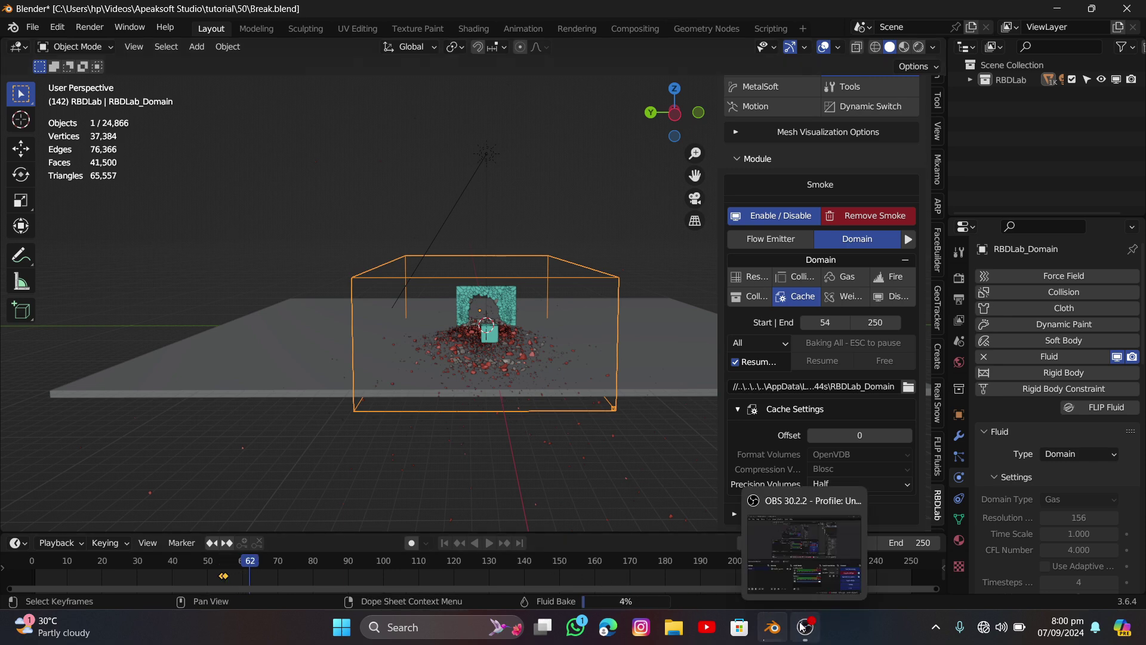
left_click(807, 599)
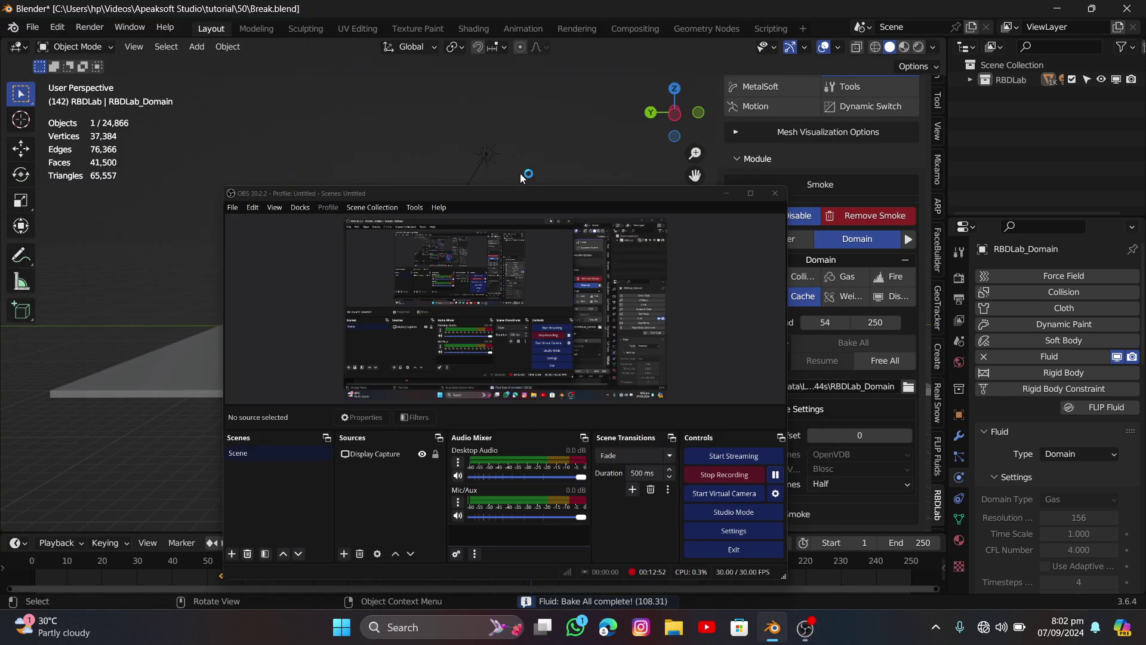
- Play back the baked simulation and go to frame 81 to examine the smoke around the broken wall
middle_click_drag(520, 174, 533, 535)
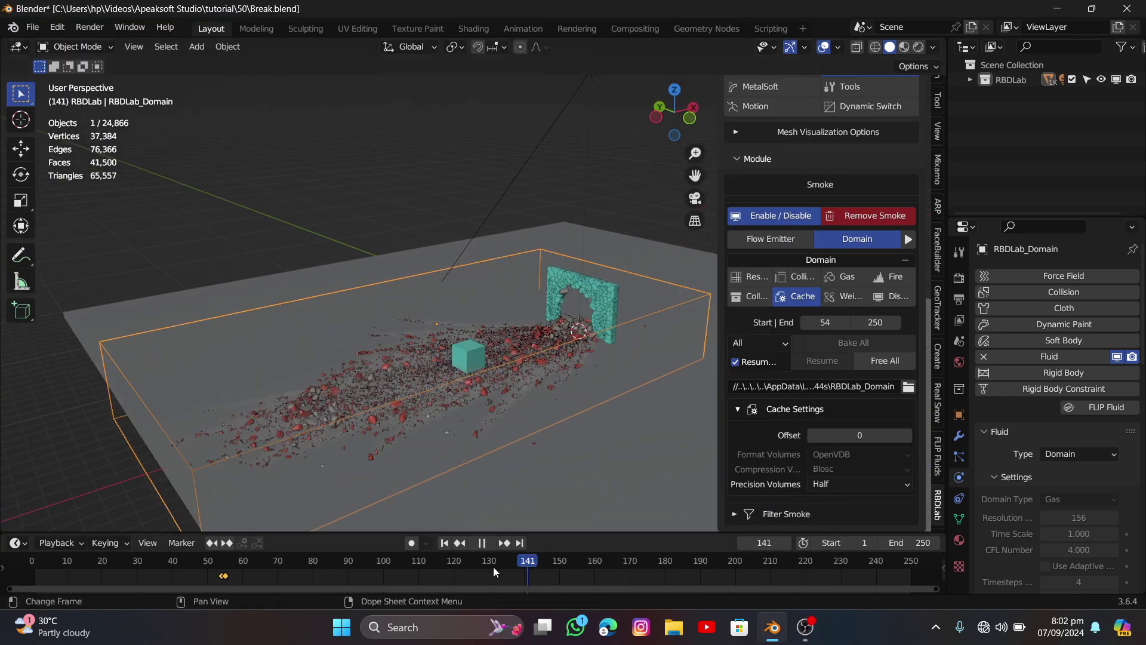
left_click_drag(493, 572, 316, 560)
middle_click_drag(470, 410, 586, 414)
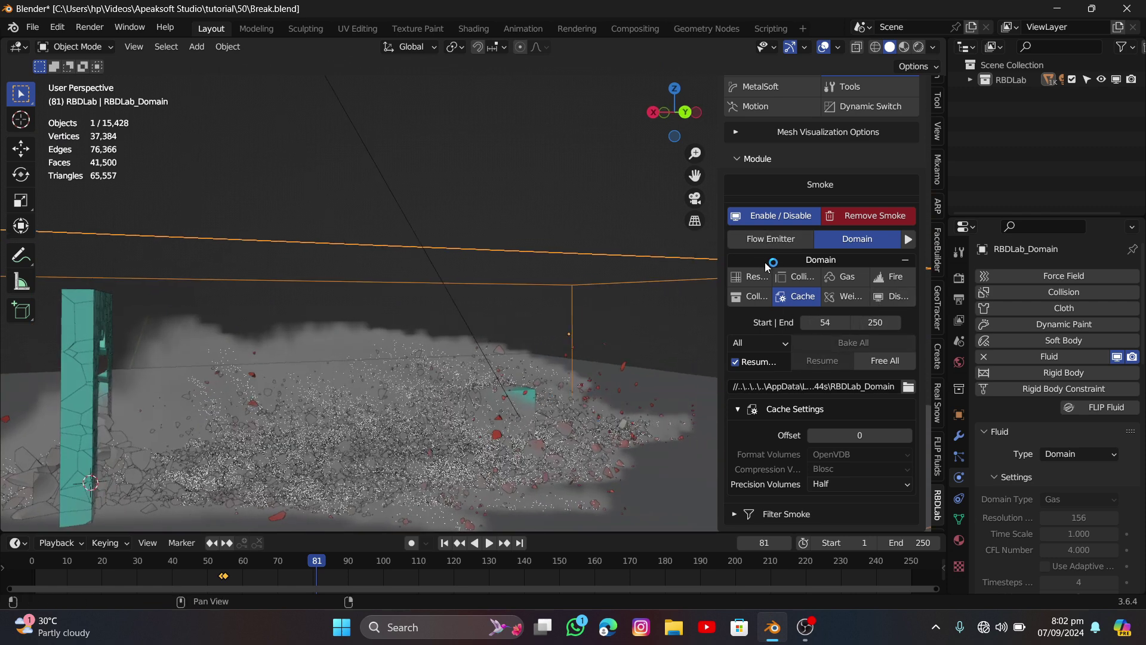
- Review the smoke domain's resolution and cache settings against the baked smoke
left_click(750, 277)
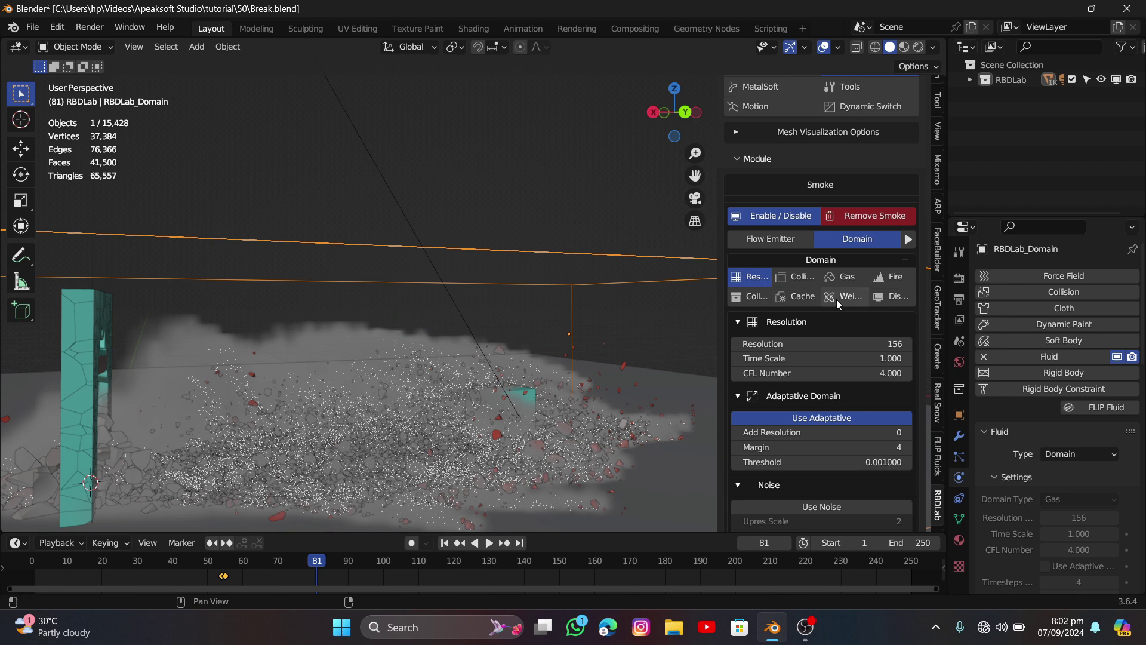
left_click(815, 296)
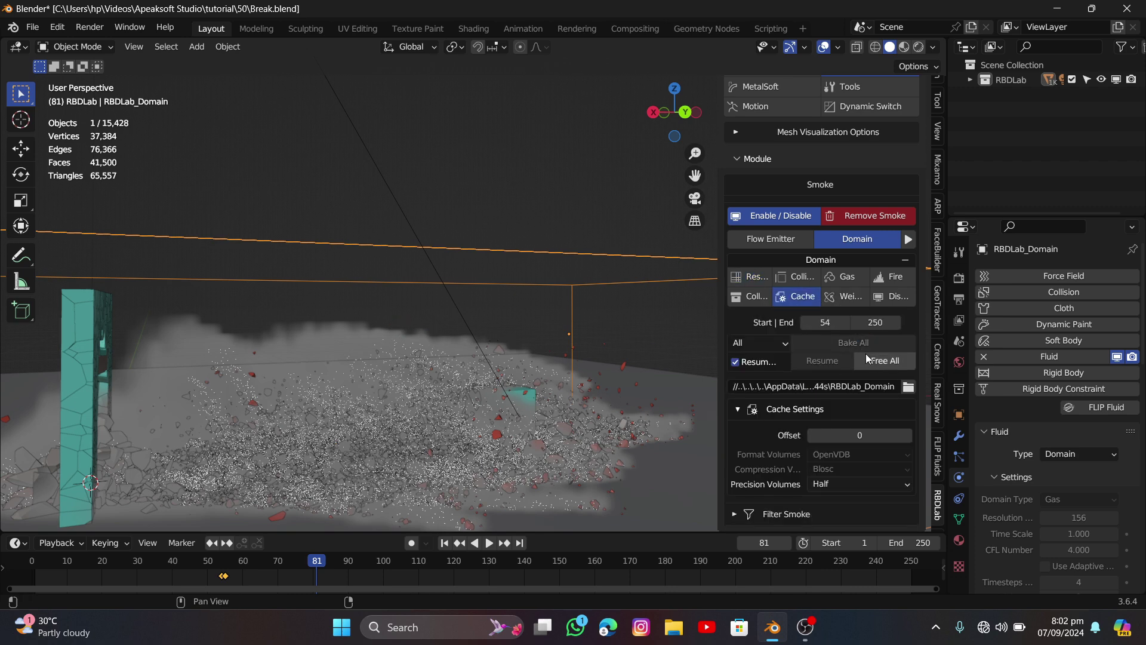
left_click(753, 277)
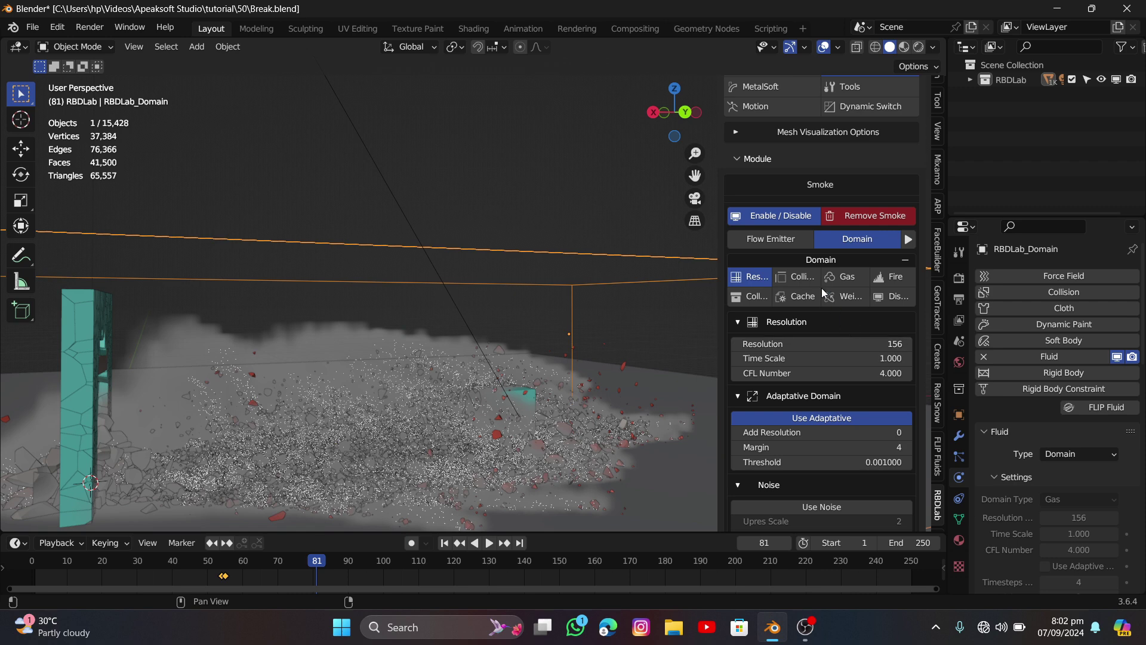
left_click(813, 298)
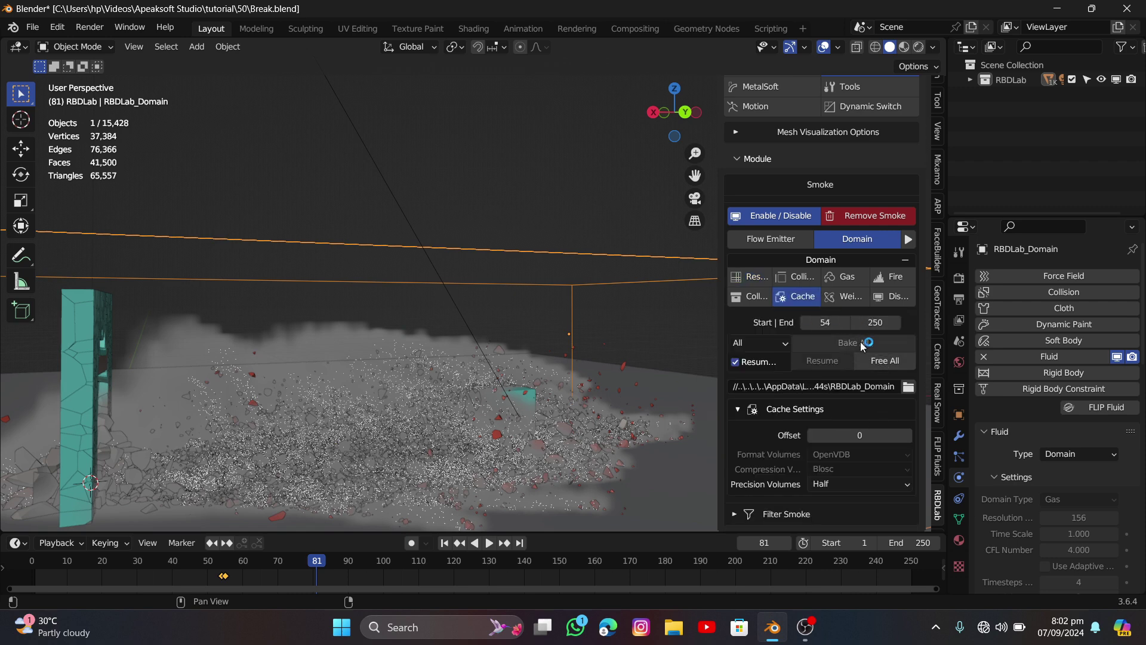
scroll(418, 359, "down", 5)
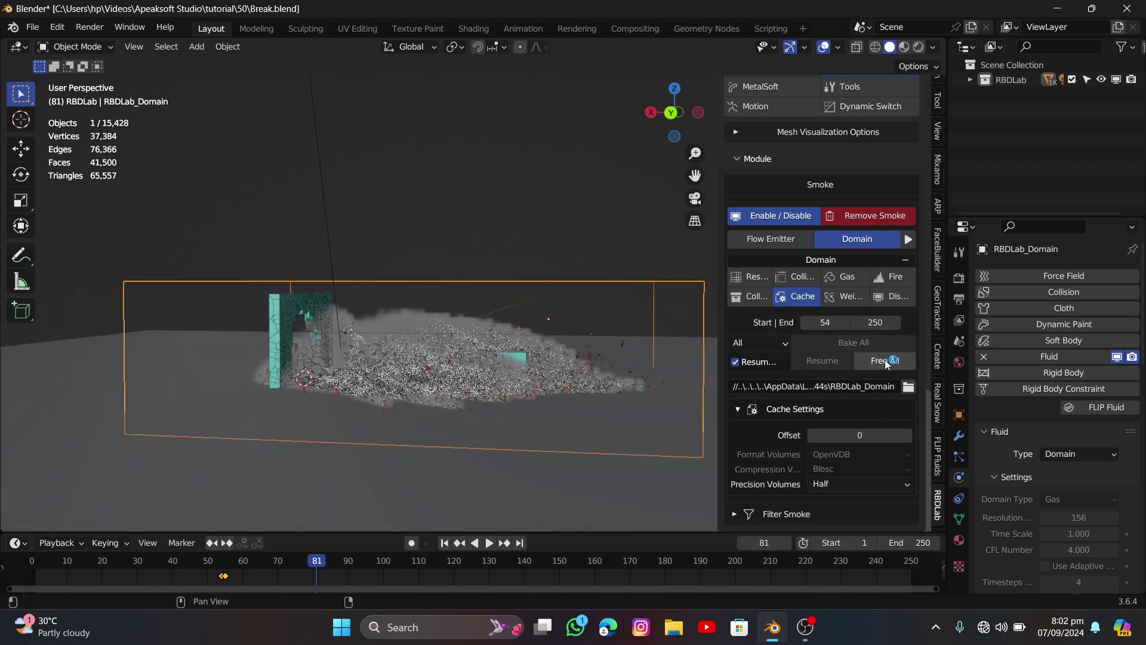
- Switch the render engine to Cycles and set its device to GPU Compute
left_click(959, 278)
left_click(1121, 277)
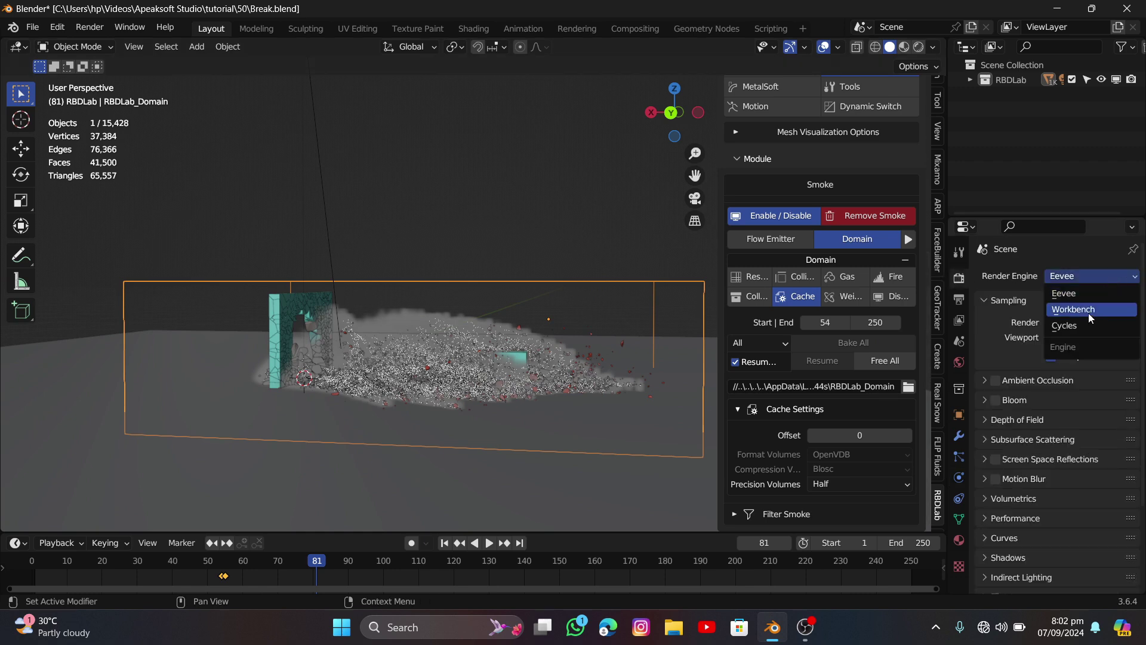
left_click(1087, 325)
left_click(1087, 313)
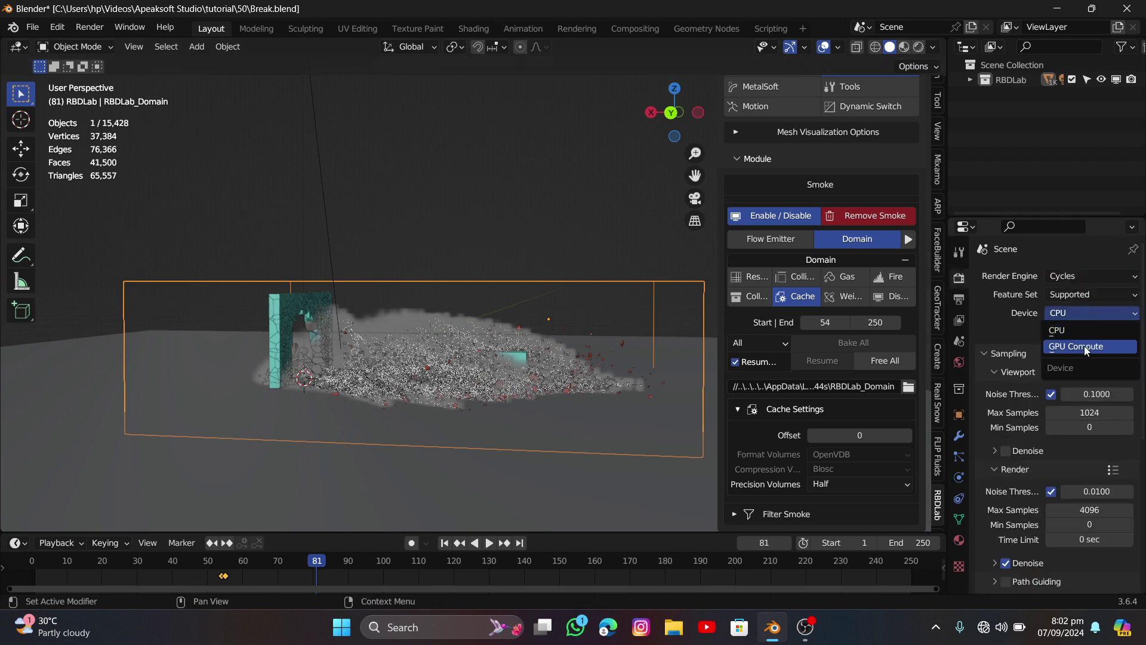
left_click(1084, 346)
- Enable viewport denoising and set the render max samples to 35
left_click(1089, 510)
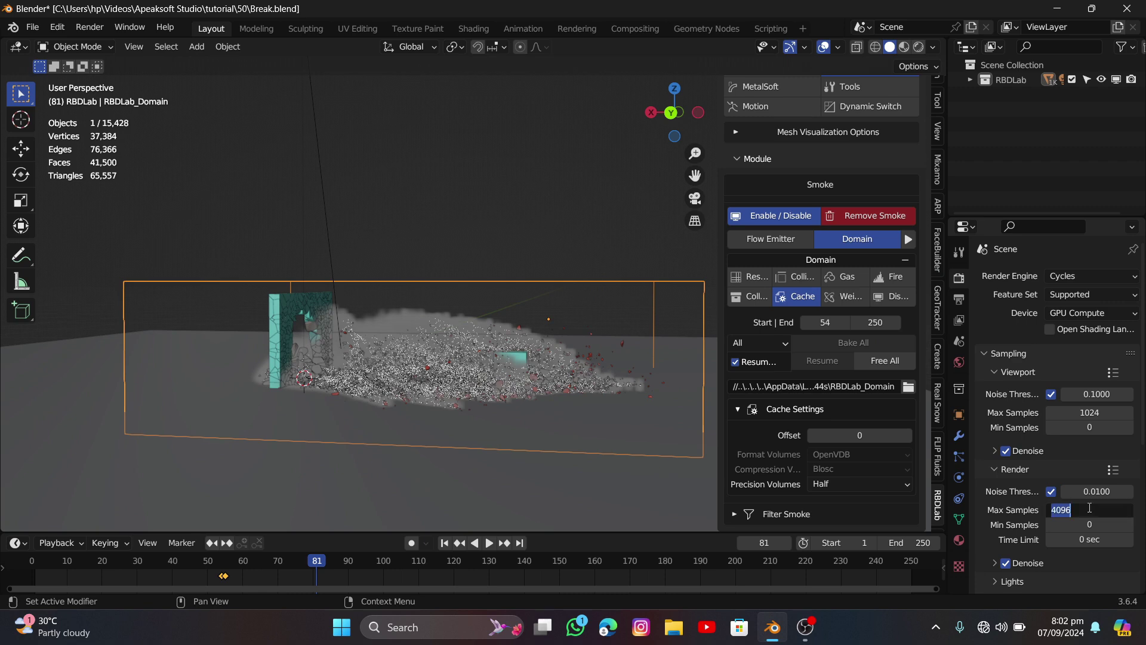
type("35")
key("Return")
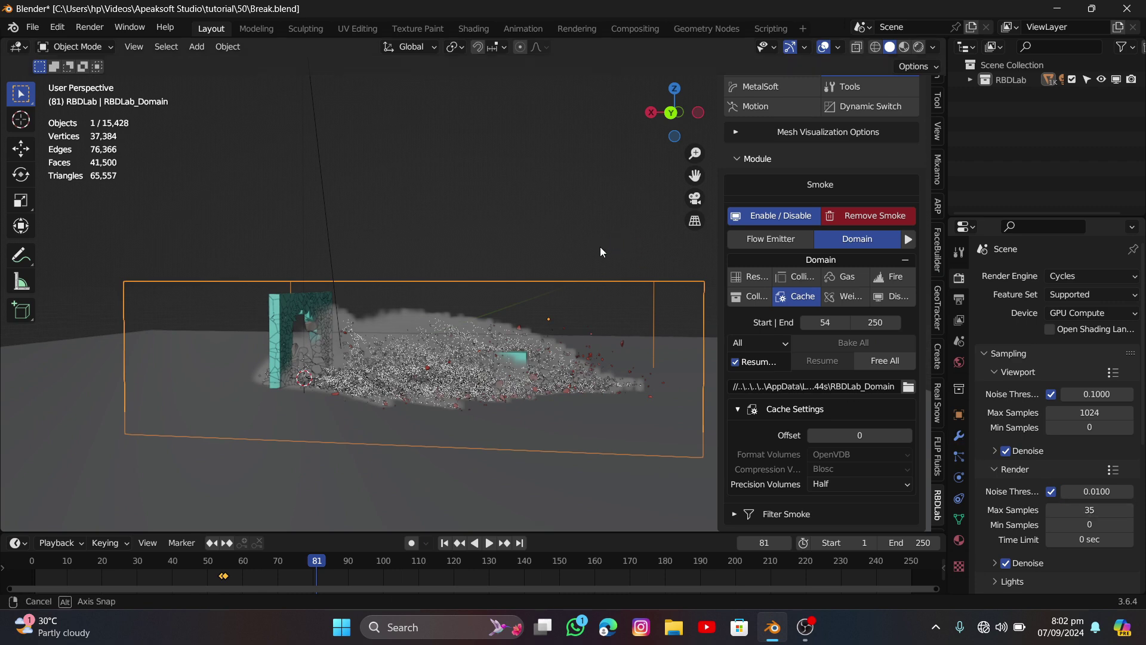
- Switch the viewport to rendered shading to preview the smoke and debris in Cycles
middle_click_drag(600, 246, 646, 252)
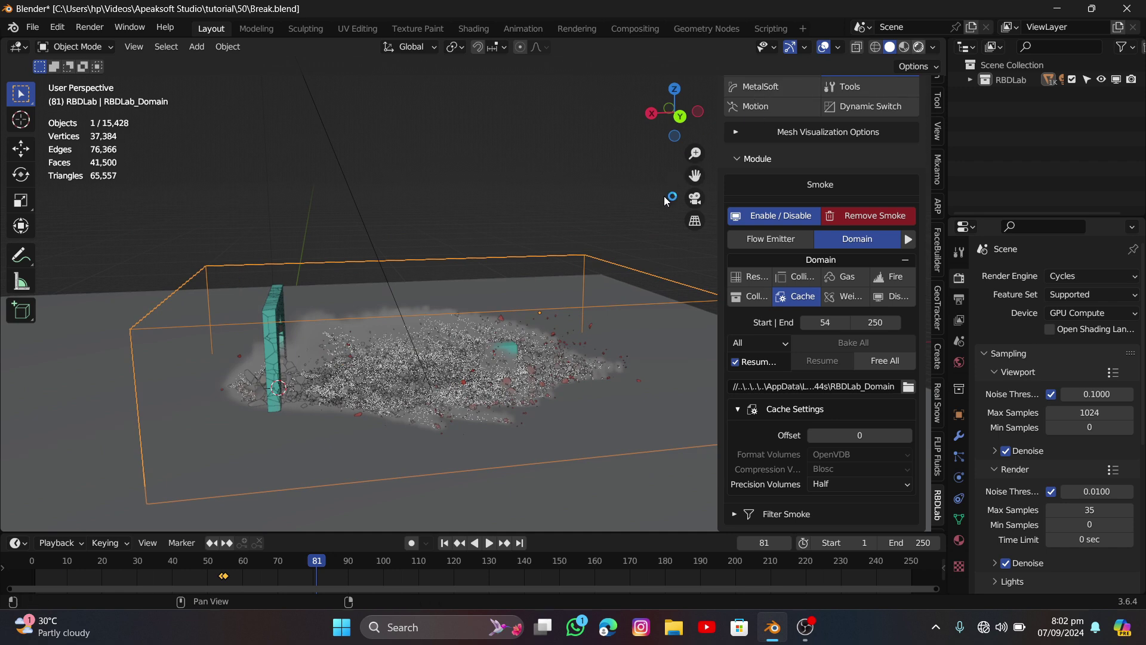
key("z")
middle_click_drag(657, 227, 399, 204)
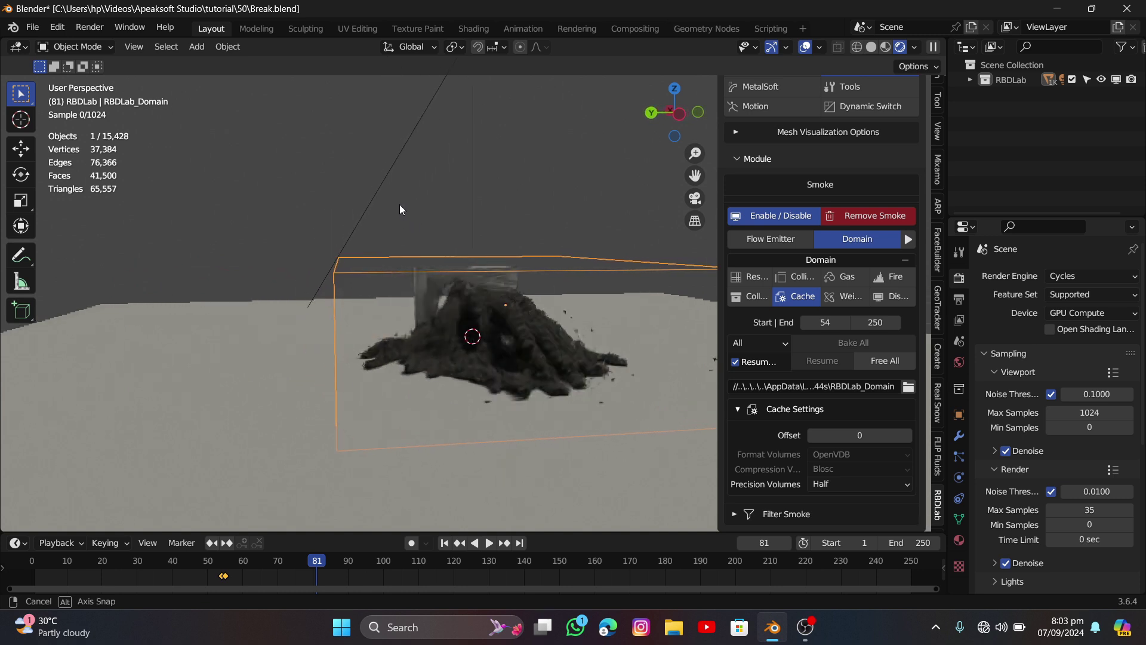
- Rotate the sun light so that it lights the smoke and wall from another direction
scroll(468, 212, "down", 4)
left_click(476, 261)
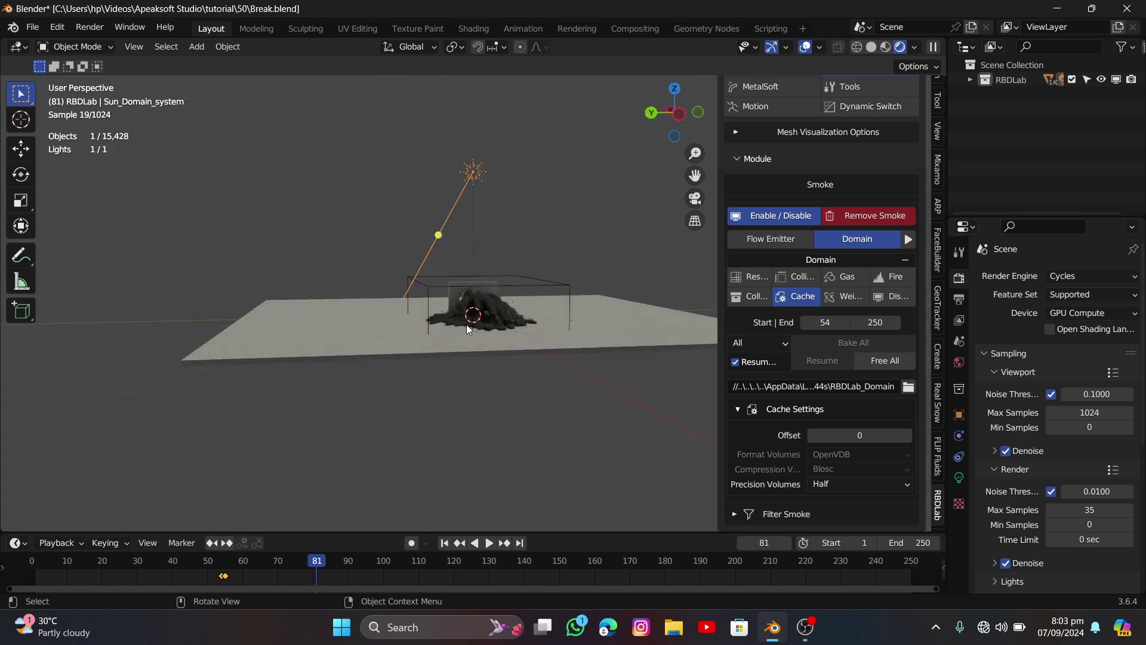
scroll(477, 260, "up", 3)
middle_click_drag(477, 260, 576, 356)
key("r")
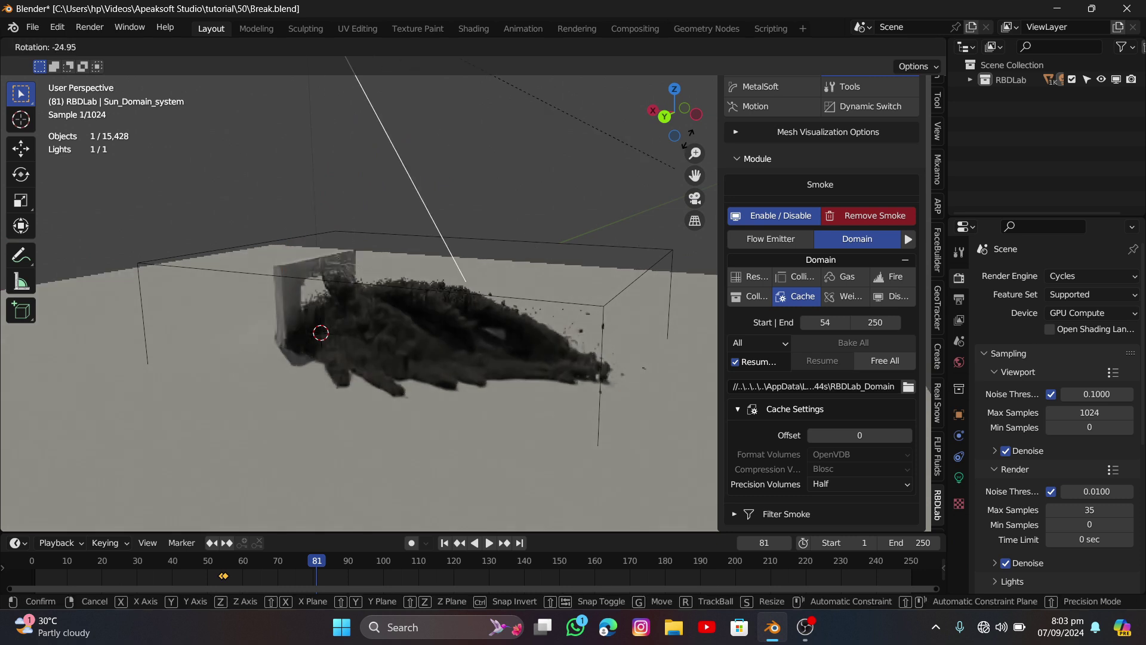
left_click(371, 223)
- Split the viewport and show the smoke domain's material nodes in a Shader Editor beside it
left_click(622, 289)
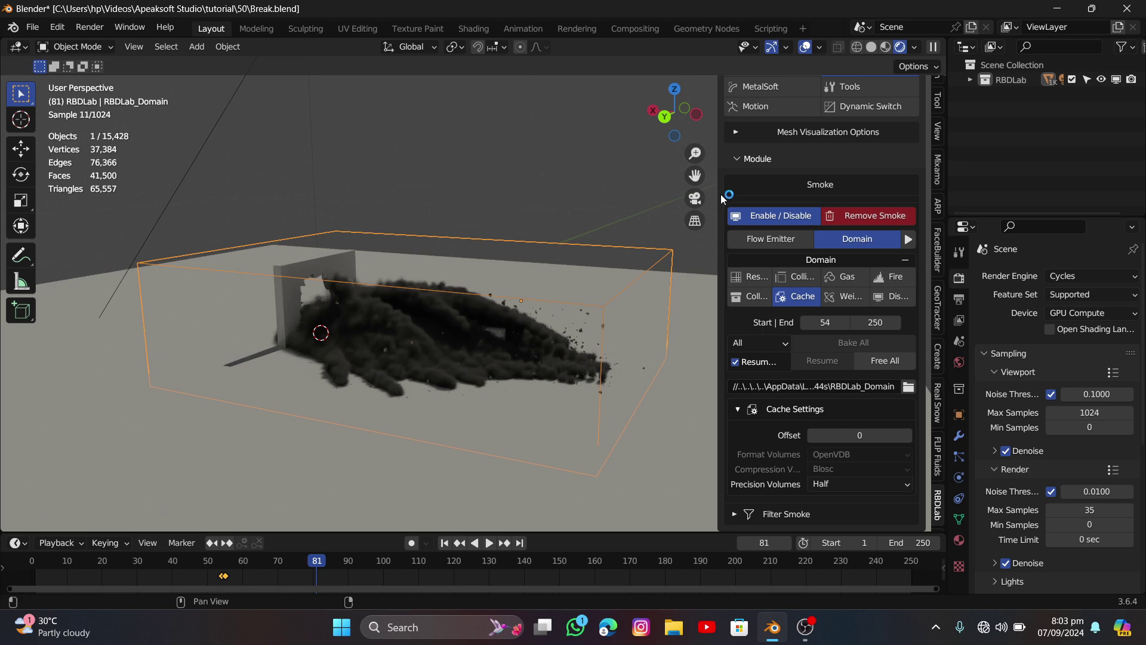
left_click_drag(720, 195, 621, 46)
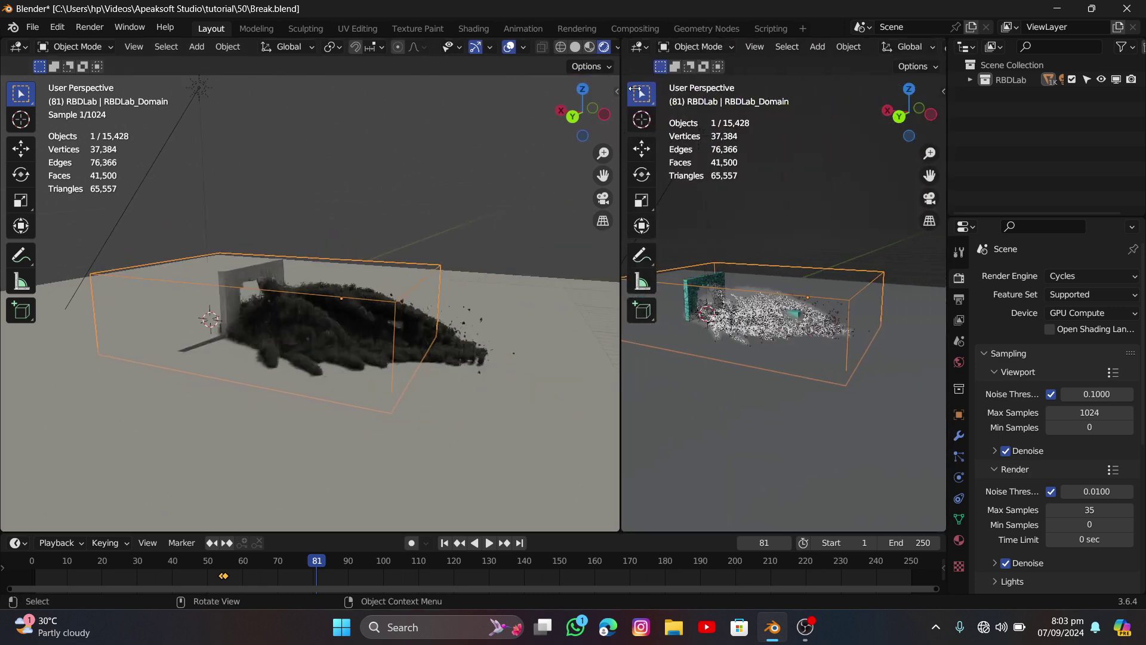
left_click(638, 47)
left_click(187, 183)
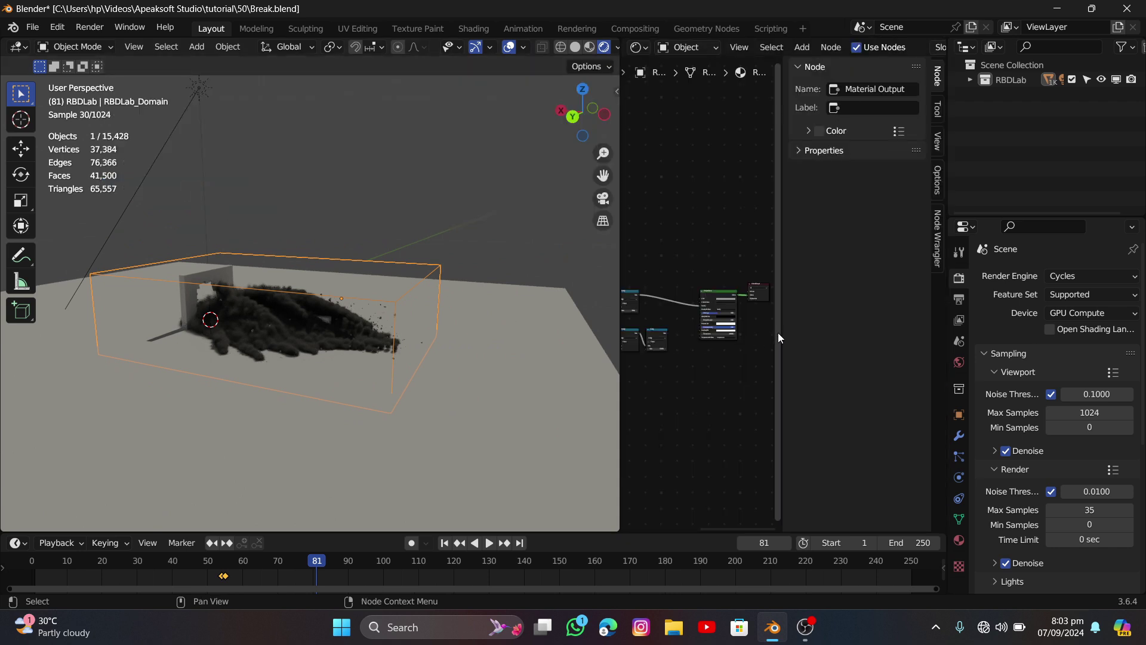
key("Home")
scroll(815, 382, "up", 7)
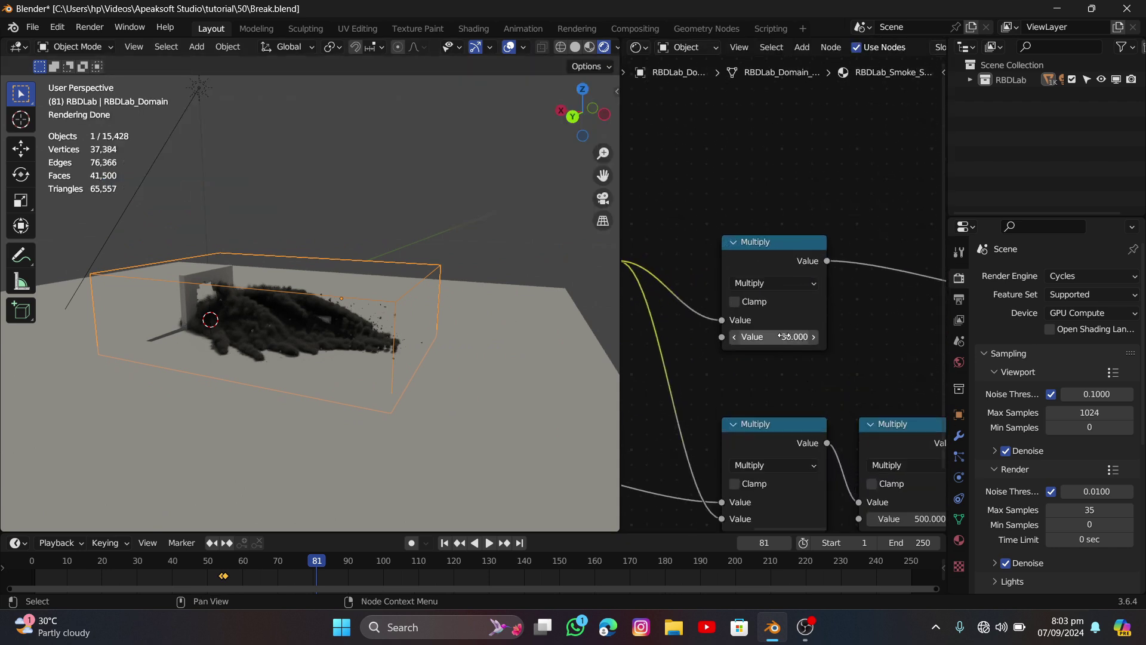
- Try a value of 10 in the upper Multiply node of the smoke material
double_click(787, 335)
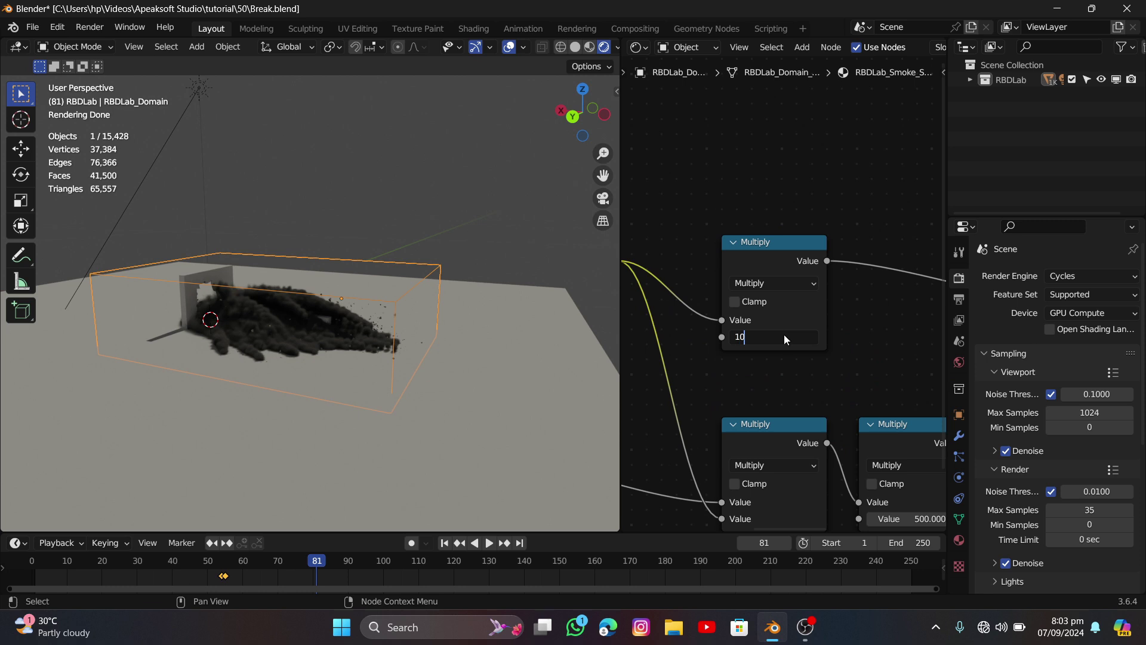
key("Return")
scroll(431, 387, "up", 2)
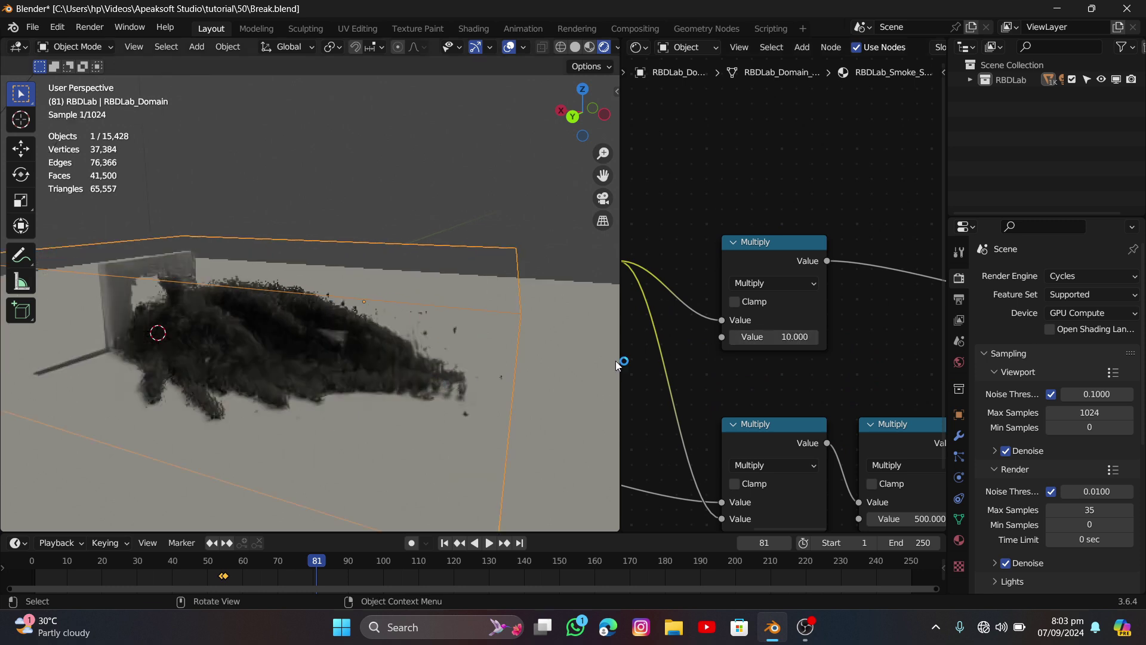
- Set the upper Multiply node's value to 1 in the smoke material to thin out the smoke
double_click(779, 336)
type("1")
key("Return")
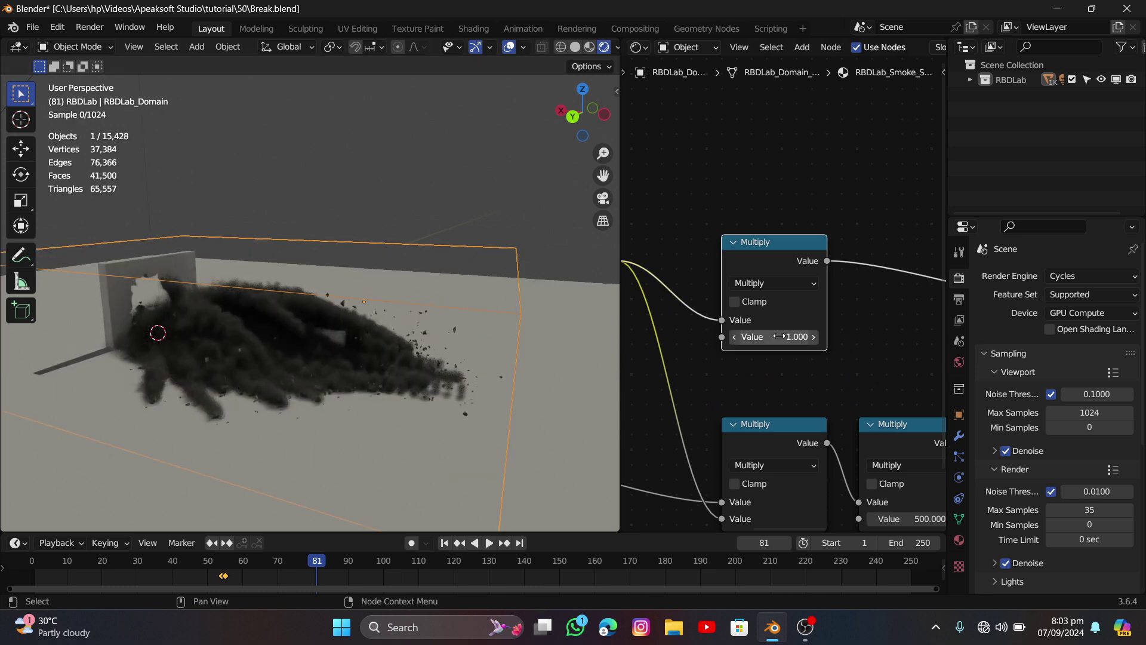
middle_click_drag(453, 343, 489, 320)
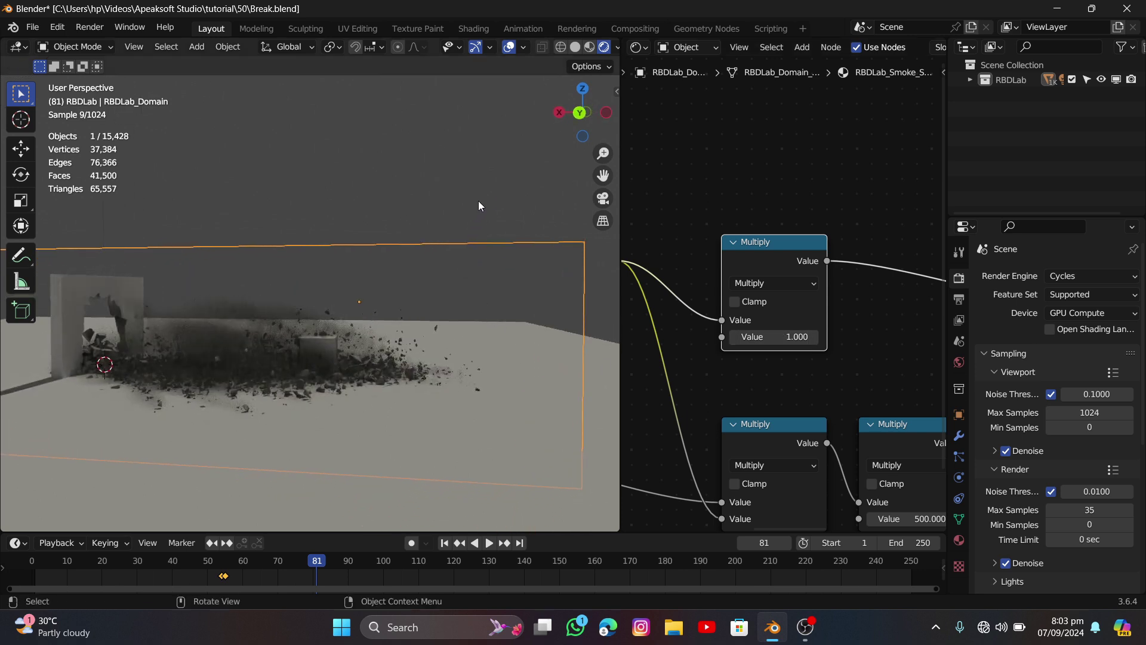
- Deselect the smoke domain and play the wall's destruction in rendered view from frame 59 to frame 82
left_click(332, 355)
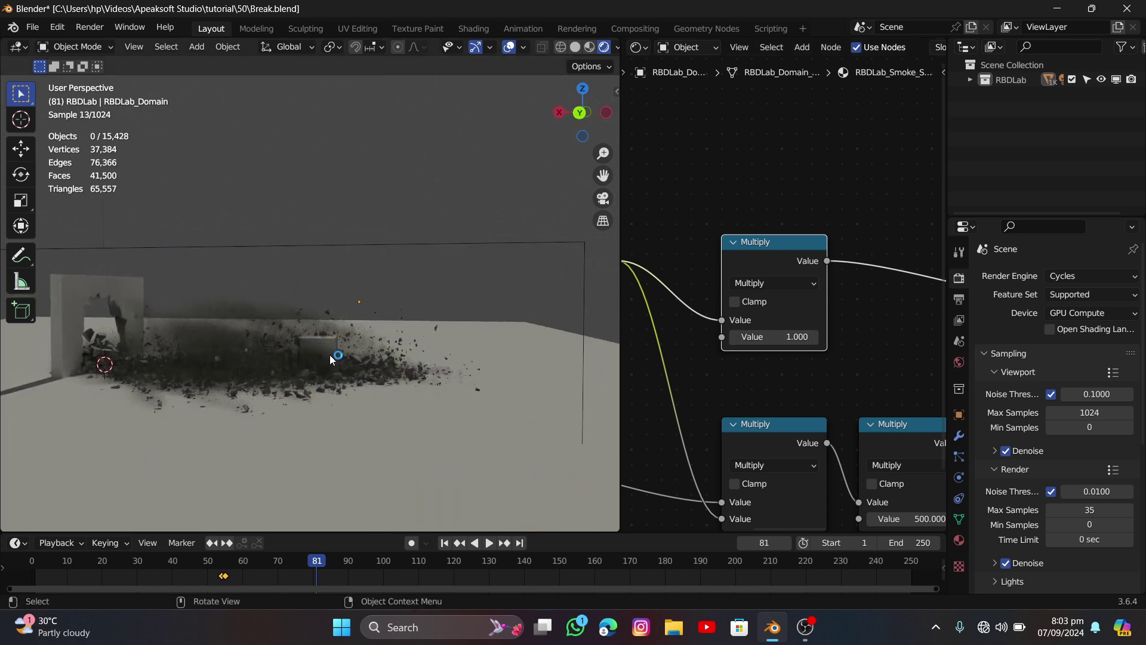
left_click(240, 567)
middle_click_drag(235, 462, 265, 394)
scroll(313, 300, "up", 2)
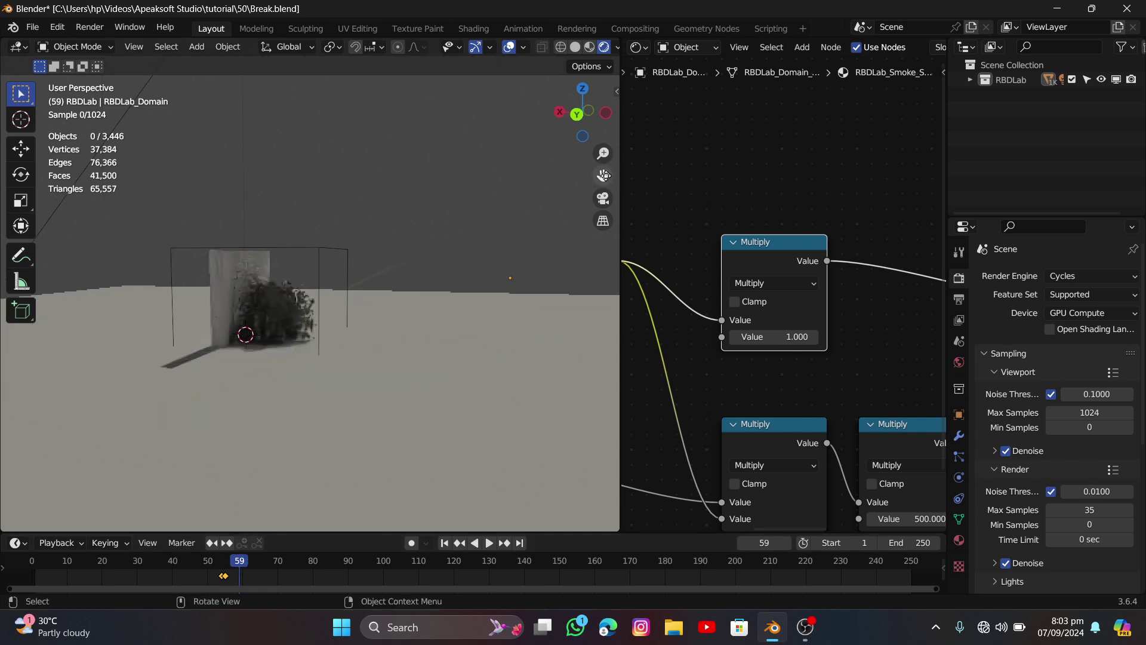
scroll(313, 300, "up", 2)
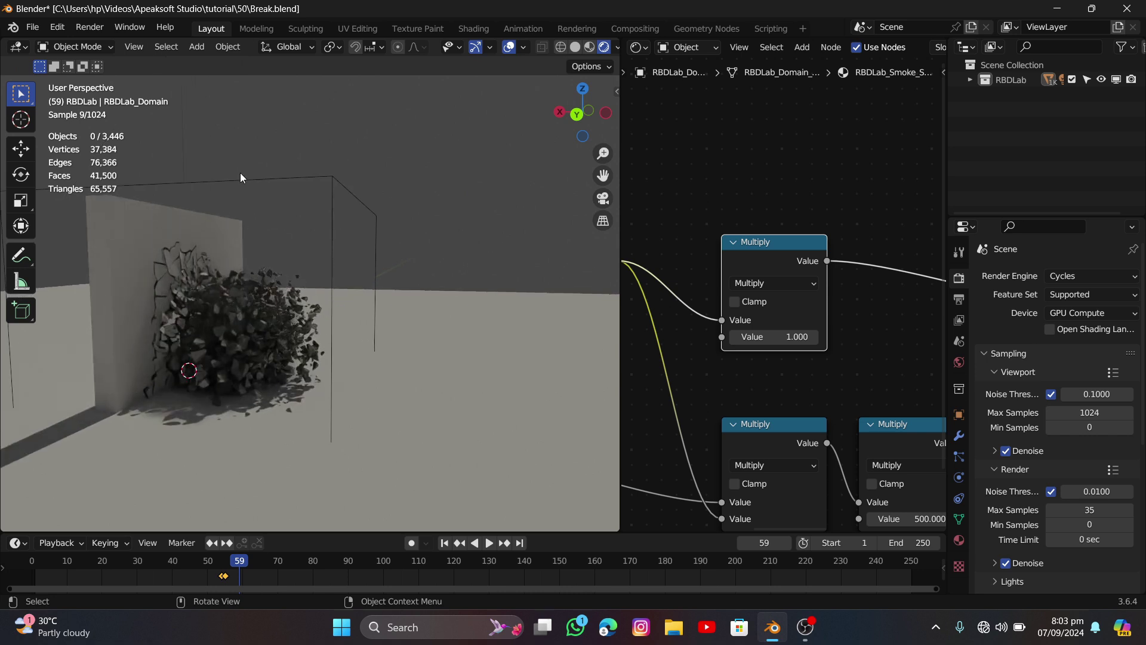
key("space")
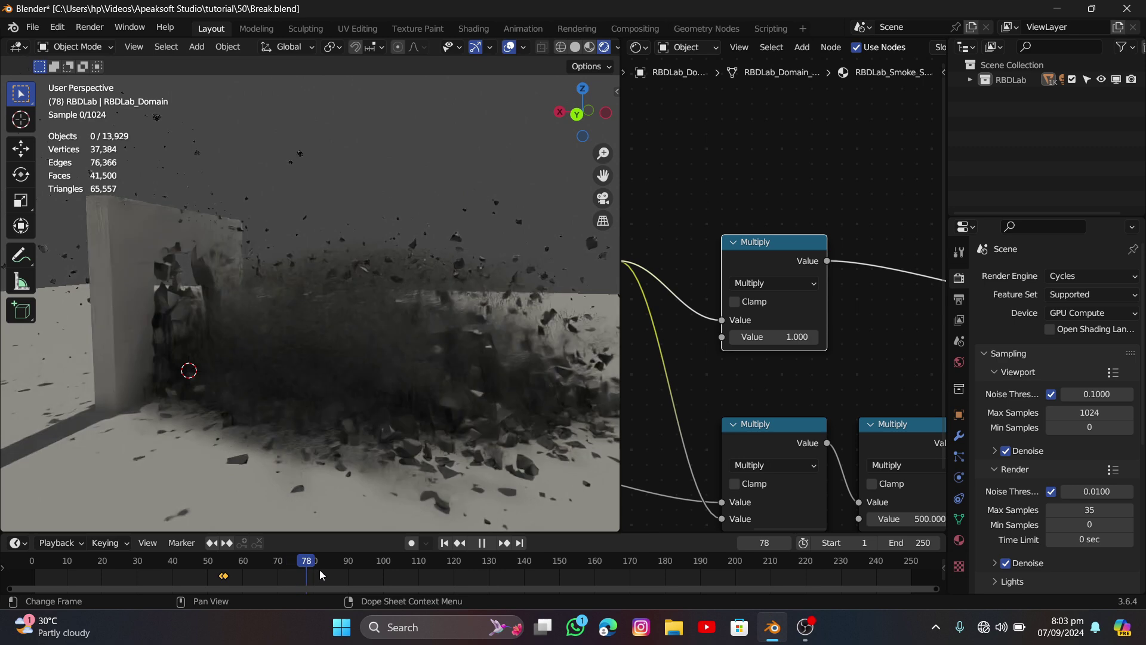
key("space")
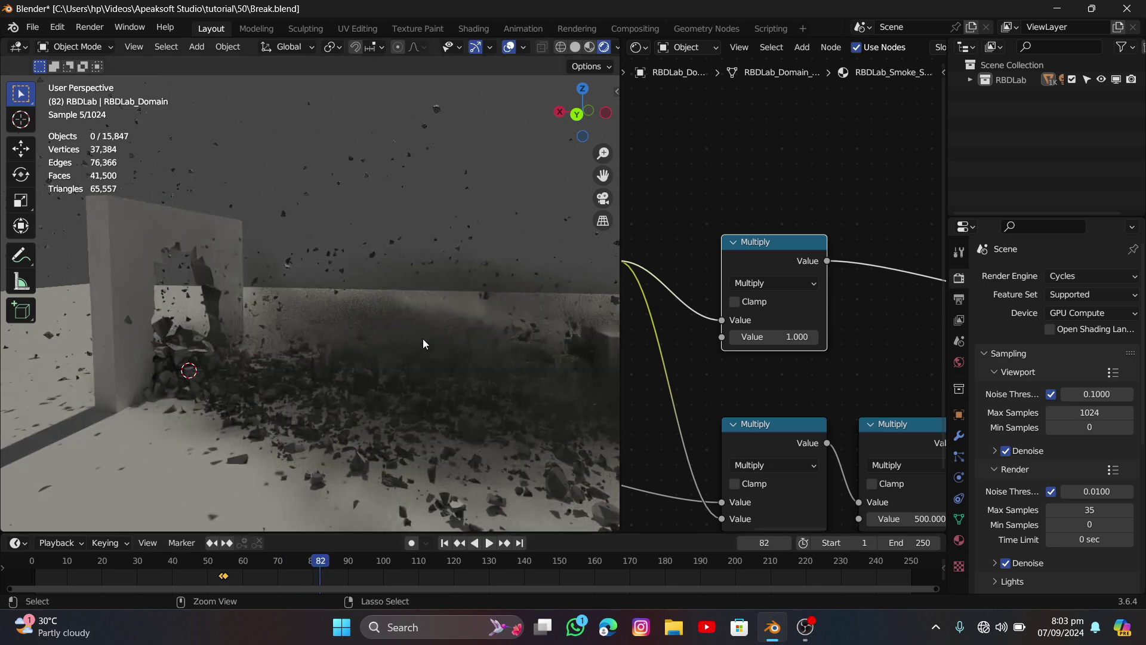
- Save the file and hide the viewport overlays to examine the smoke and debris from several sides
key("ctrl+s")
middle_click_drag(429, 336, 470, 350)
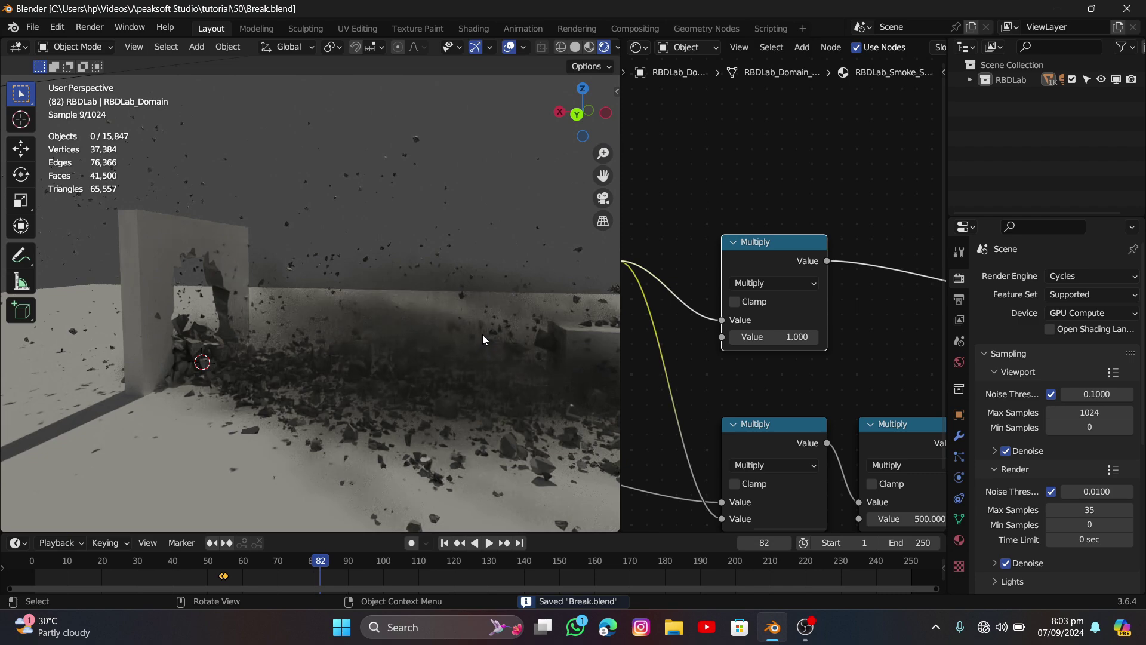
middle_click_drag(505, 342, 378, 320)
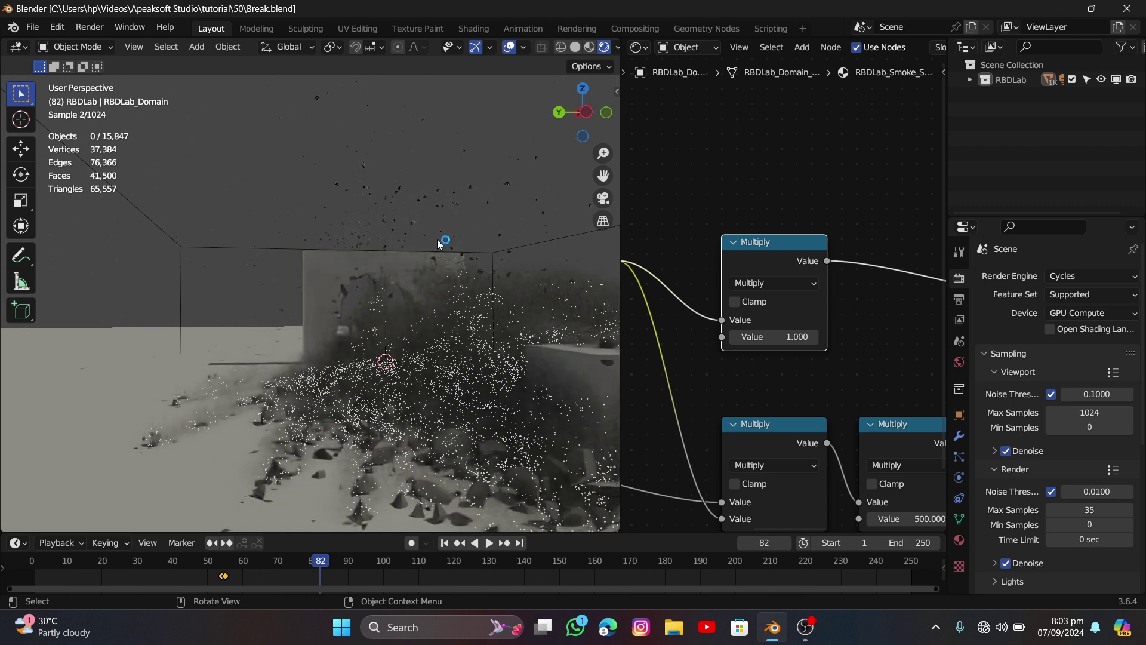
left_click(509, 47)
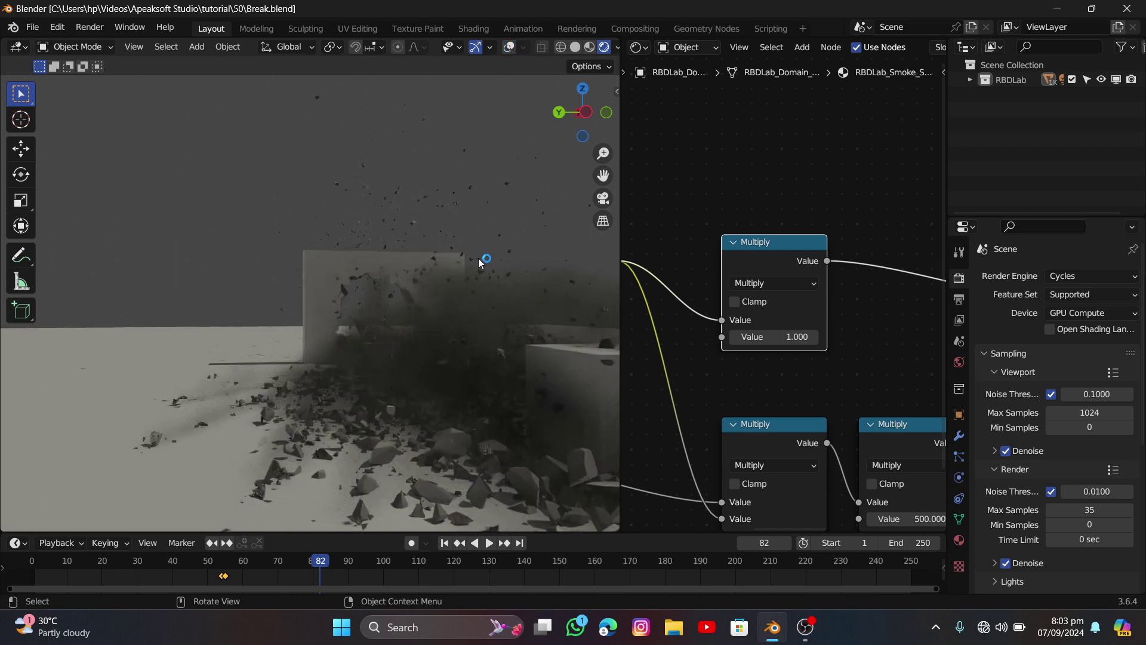
middle_click_drag(478, 258, 367, 288)
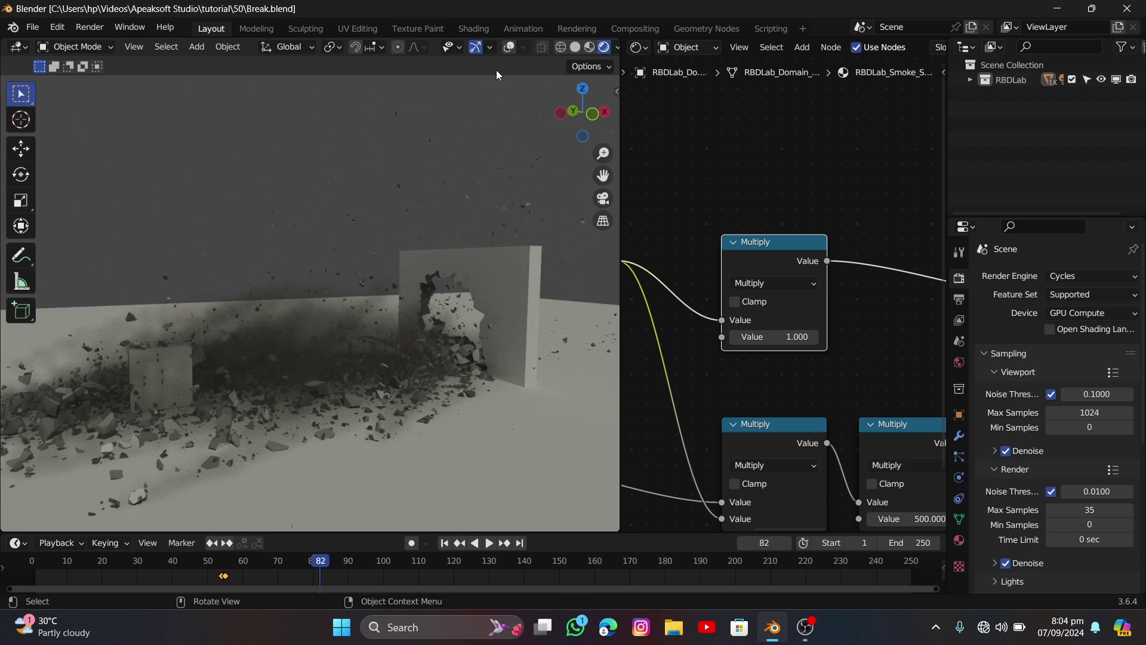
- Switch the viewport back to solid shading
left_click(575, 48)
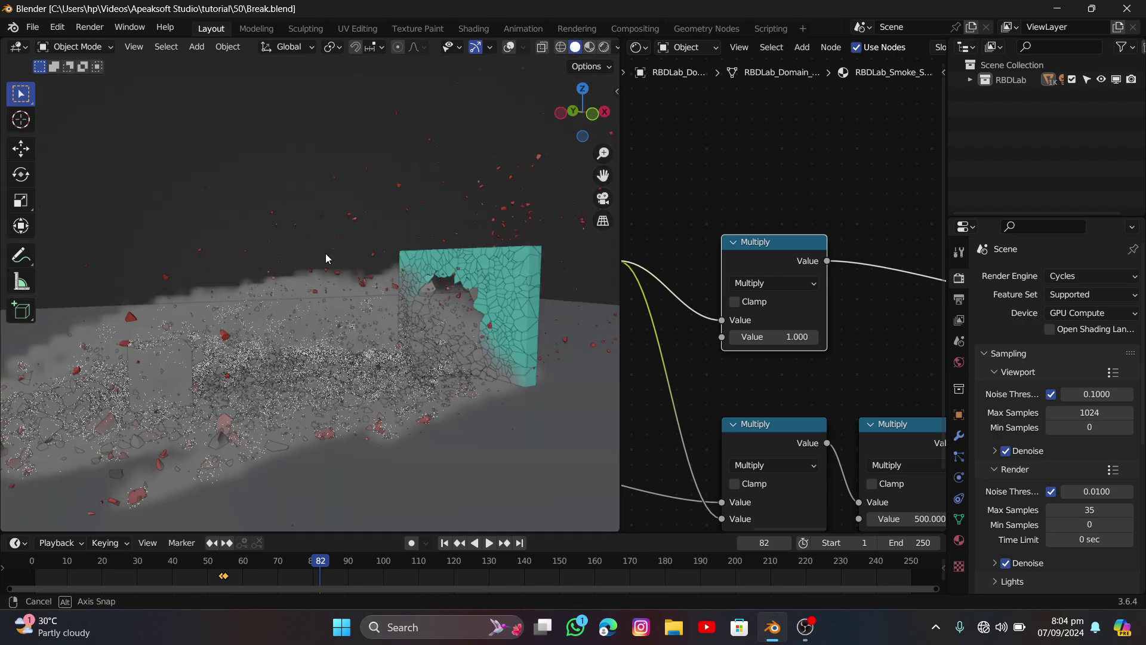
middle_click_drag(325, 253, 493, 251)
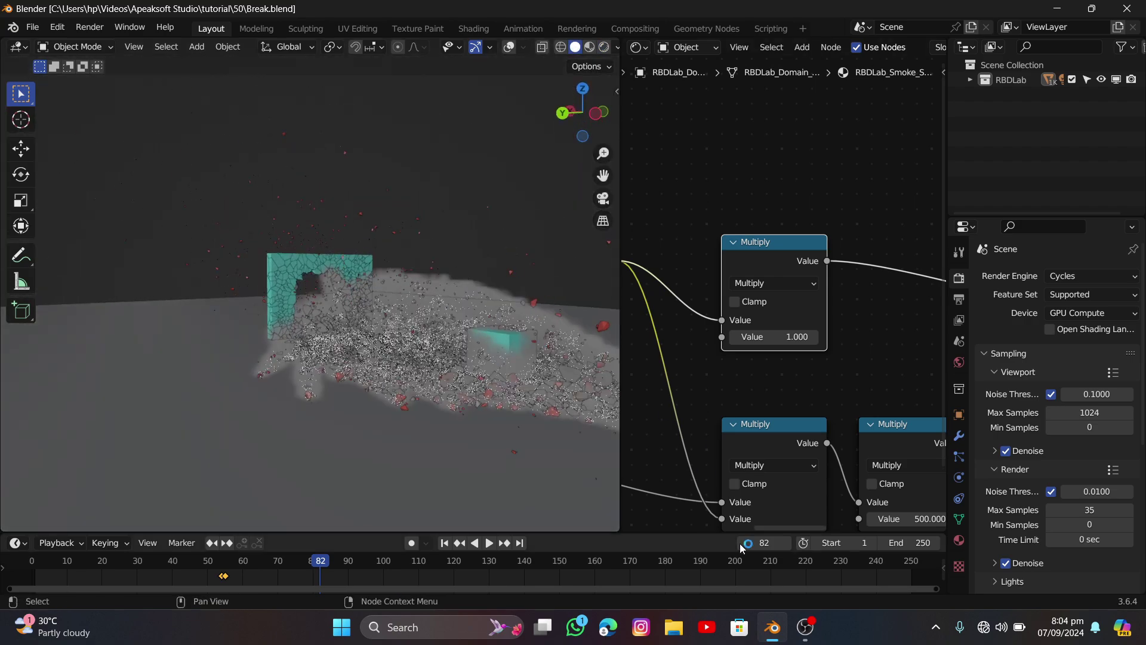